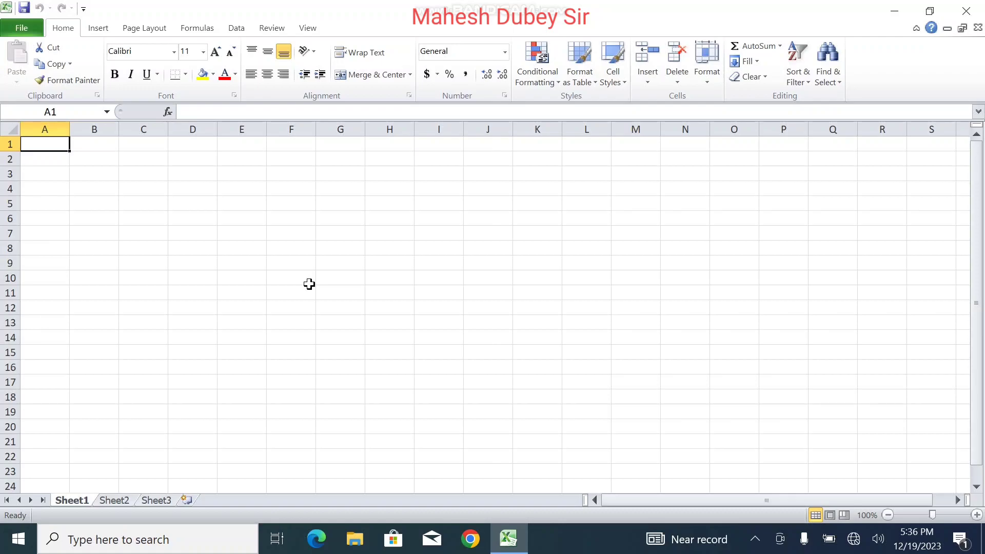
Step: Enter 'State Bank of India' in A1 and 'Bank Loan Details' in A2, then begin 'Sr' in A3
{"action": "type", "text": "State Bank"}
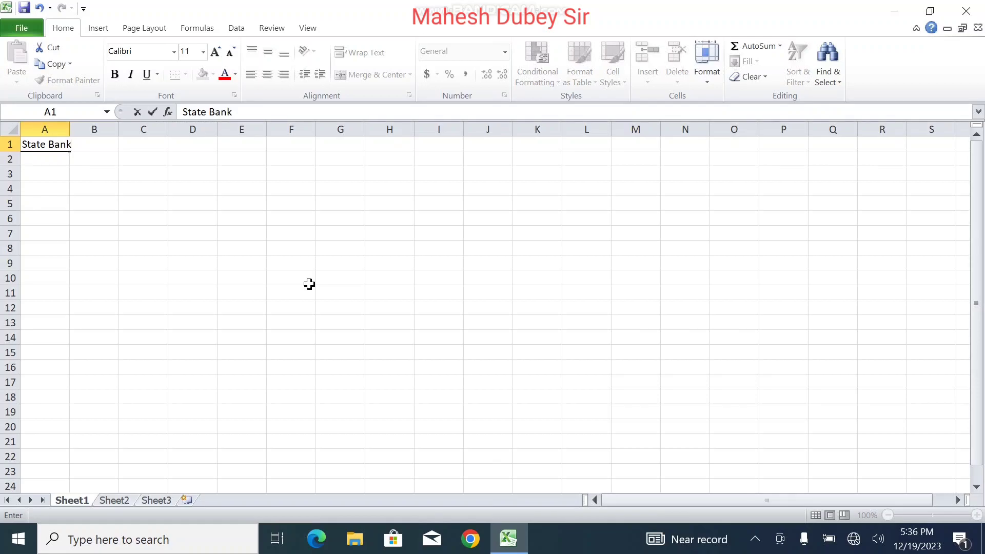
{"action": "type", "text": " of India"}
{"action": "key", "text": "Return"}
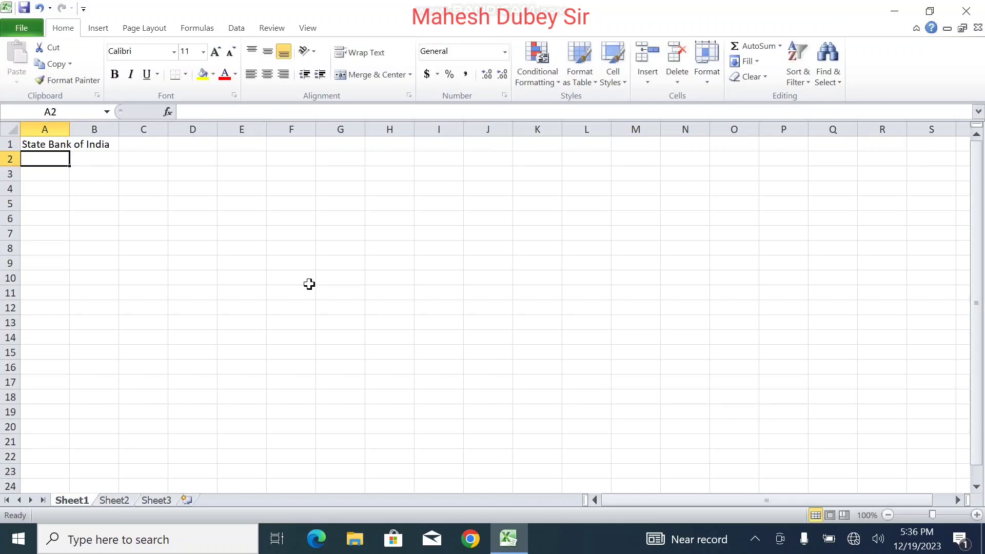
{"action": "type", "text": "Ba"}
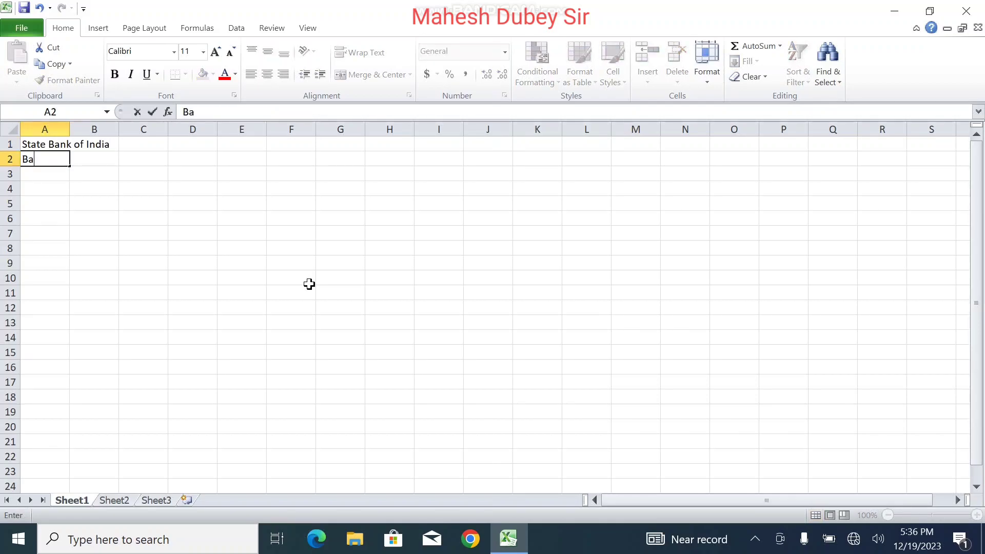
{"action": "type", "text": "nk Loan Details"}
{"action": "key", "text": "Return"}
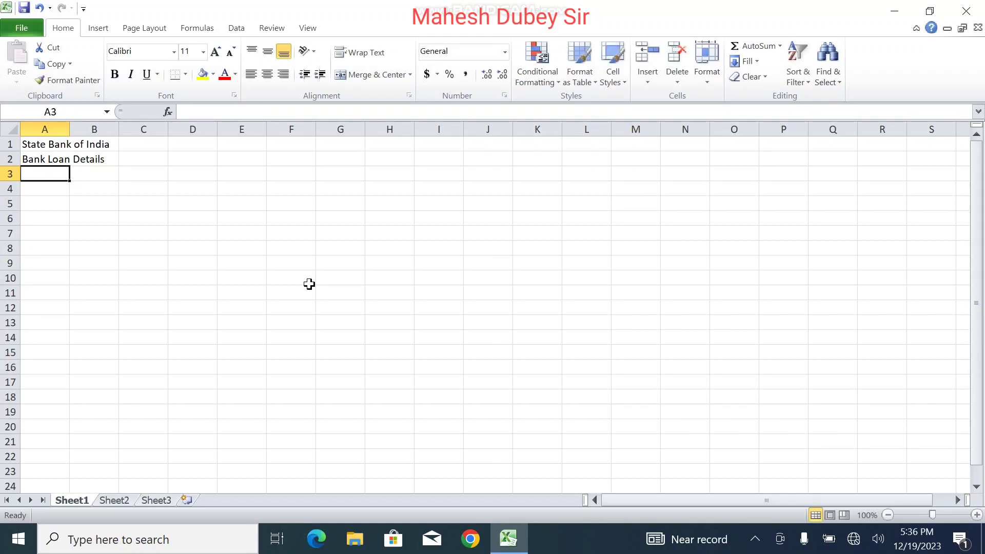
{"action": "type", "text": "Sr"}
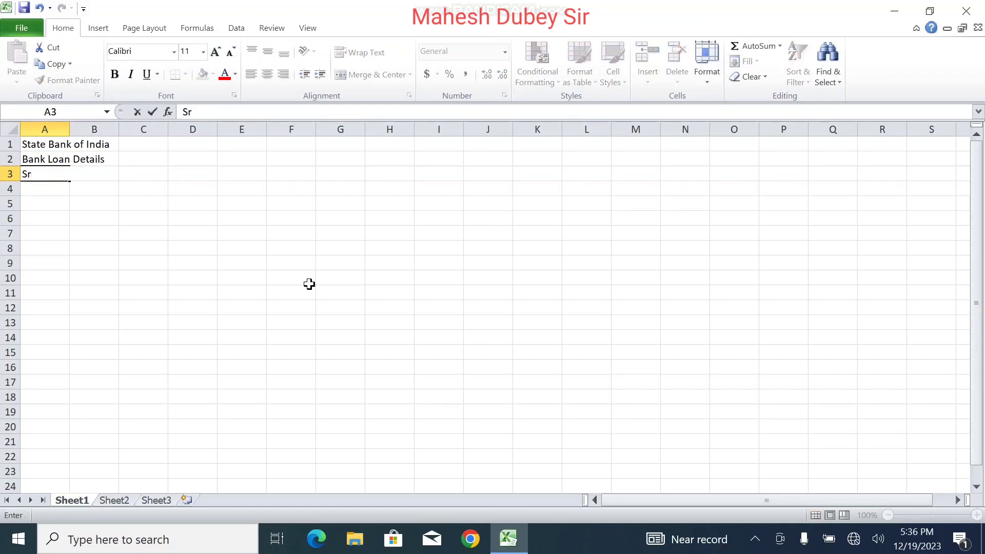
Step: Fill headings Sr, Emplayee ID, Emplayee Name and Loan Number across A3:D3
{"action": "key", "text": "Tab"}
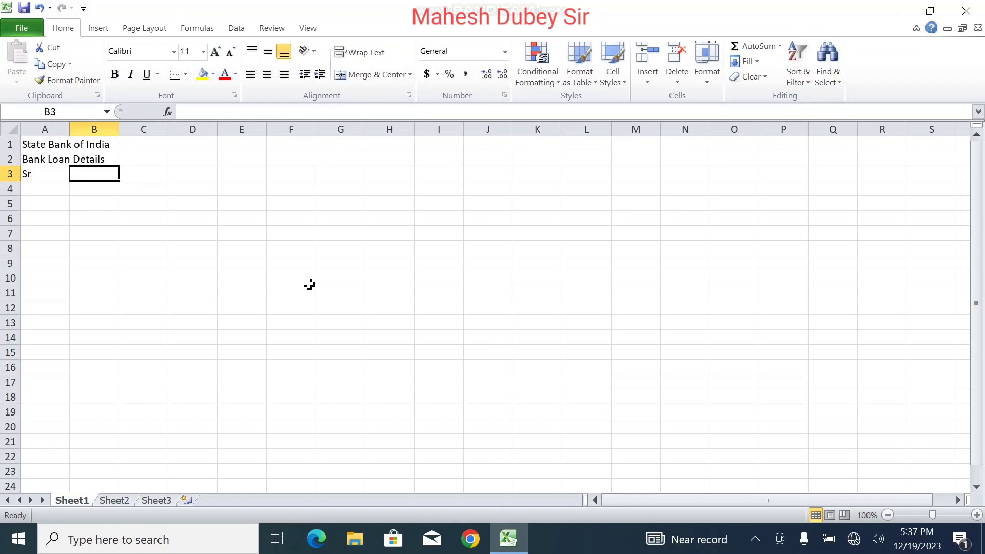
{"action": "type", "text": "Emp"}
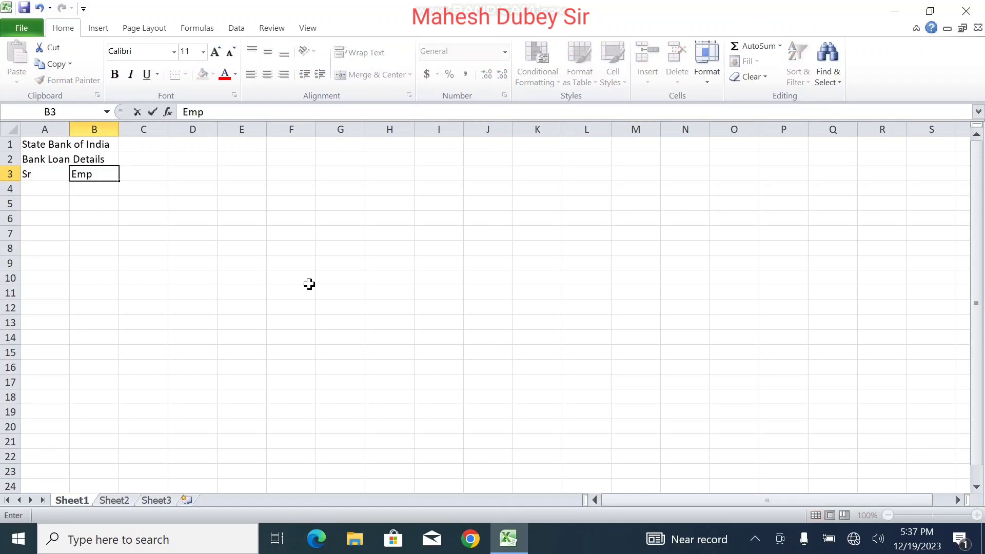
{"action": "type", "text": "layee ID"}
{"action": "key", "text": "Tab"}
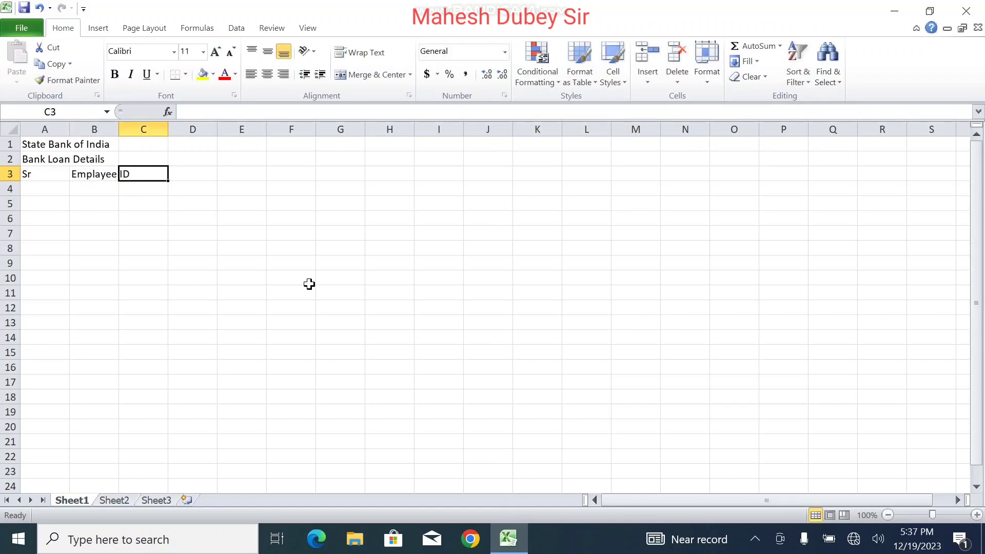
{"action": "type", "text": "Em"}
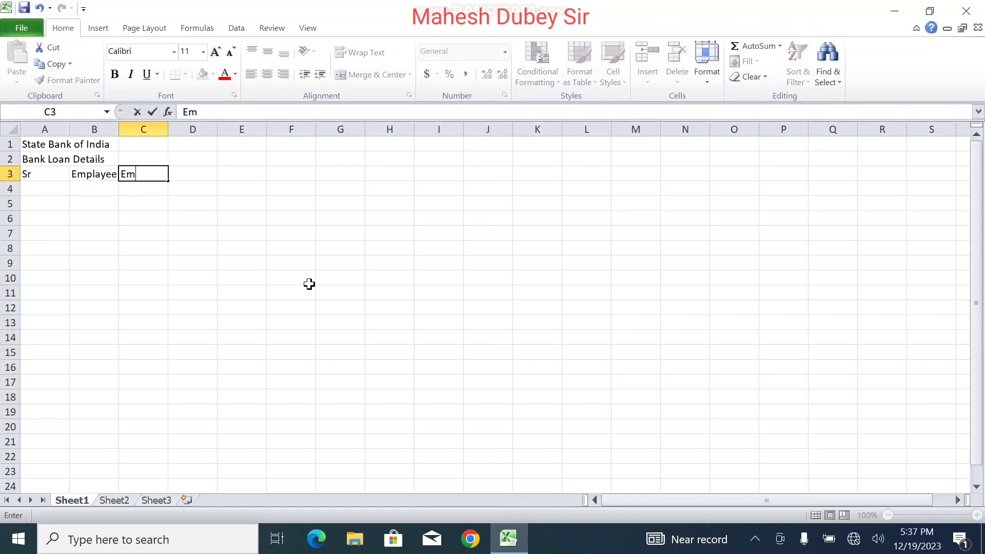
{"action": "type", "text": "playee Name"}
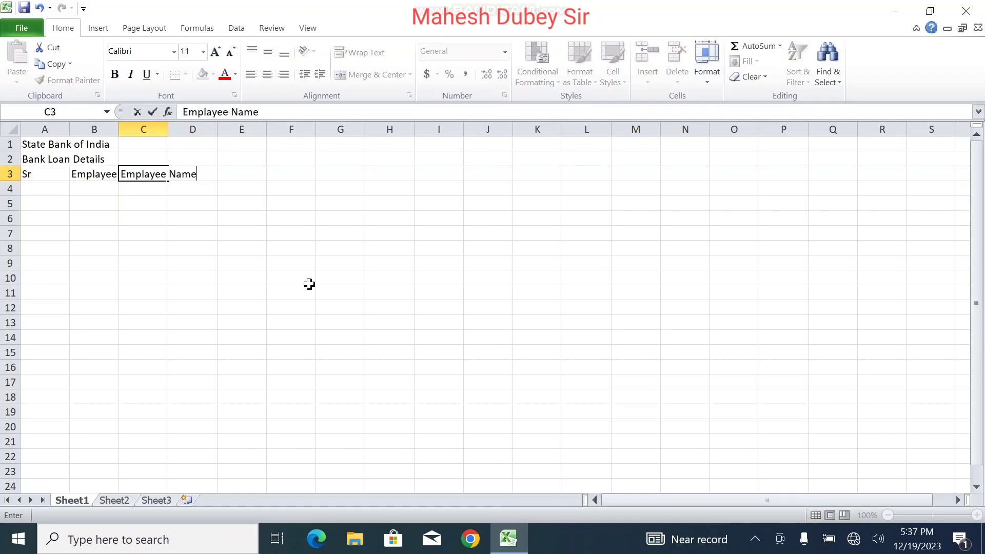
{"action": "key", "text": "Tab"}
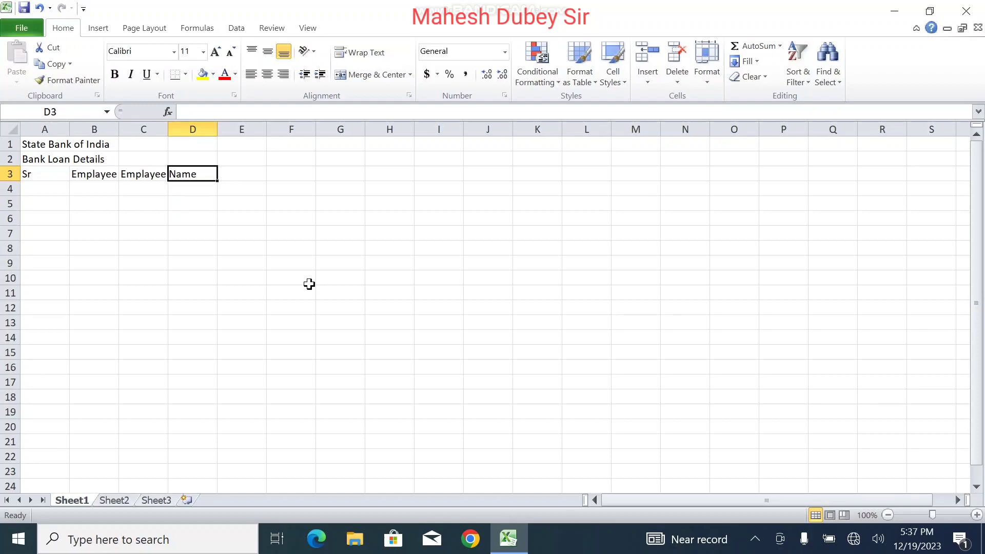
{"action": "type", "text": "Loa"}
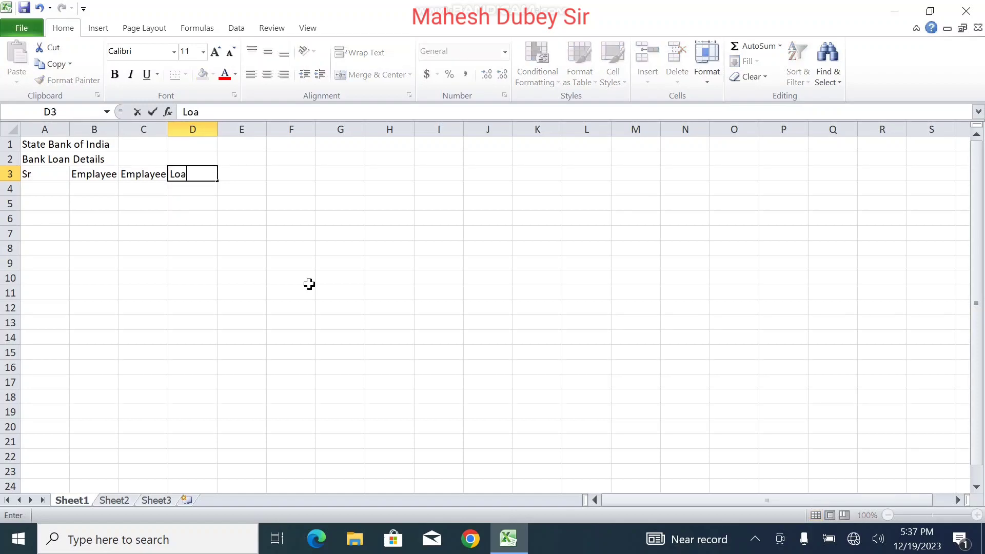
{"action": "type", "text": "n Number"}
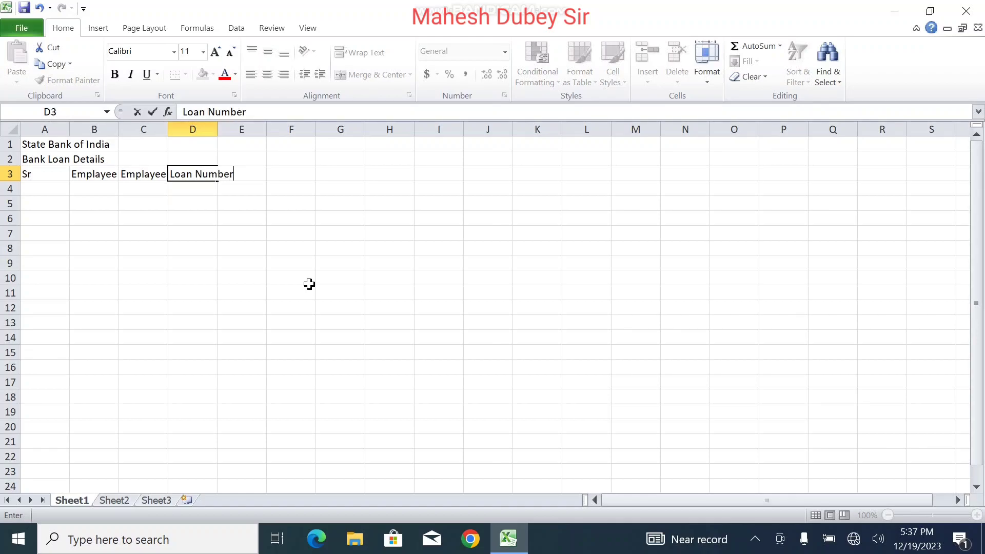
{"action": "key", "text": "Tab"}
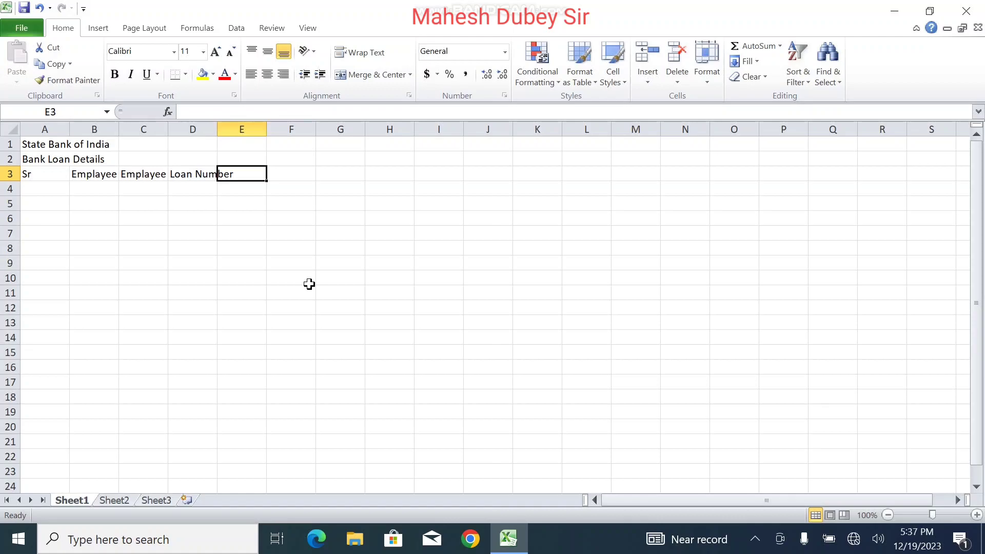
Step: Add headings Customer Name, Father's Name, Aadhar Number and Mobile Num in E3:H3
{"action": "type", "text": "Cust"}
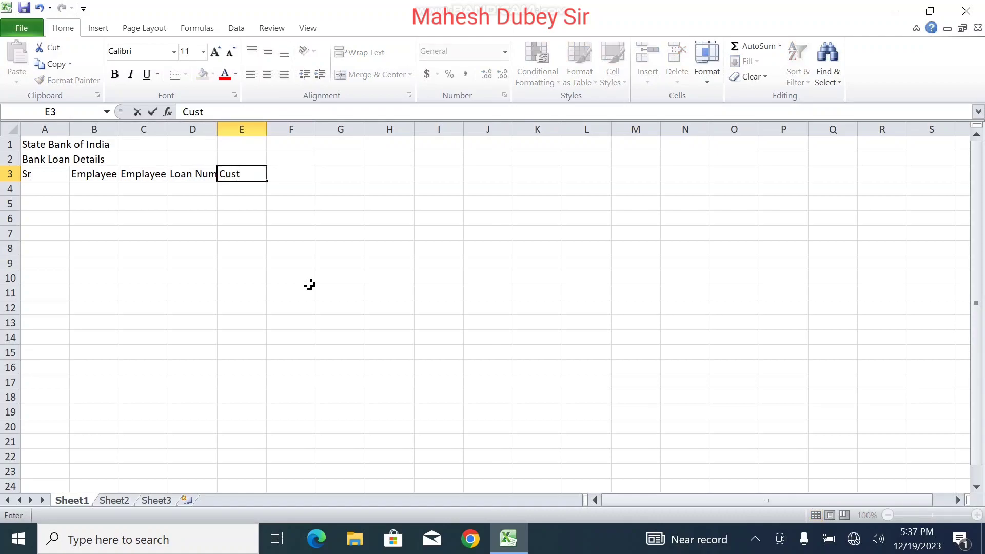
{"action": "type", "text": "mer"}
{"action": "key", "text": "BackSpace"}
{"action": "key", "text": "BackSpace"}
{"action": "key", "text": "BackSpace"}
{"action": "key", "text": "BackSpace"}
{"action": "type", "text": "tomer Name"}
{"action": "key", "text": "Tab"}
{"action": "type", "text": "Fat"}
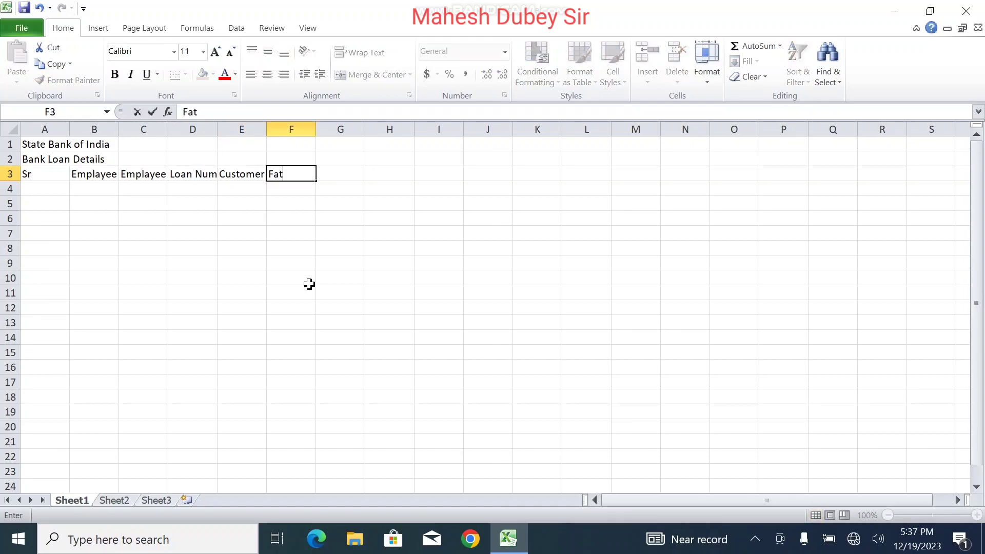
{"action": "type", "text": "her 'sName"}
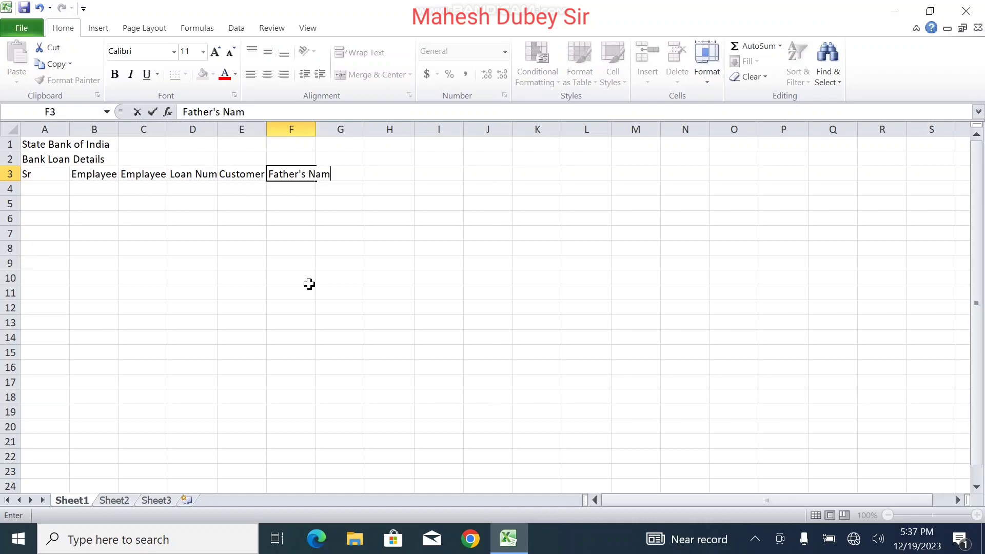
{"action": "key", "text": "Tab"}
{"action": "type", "text": "A"}
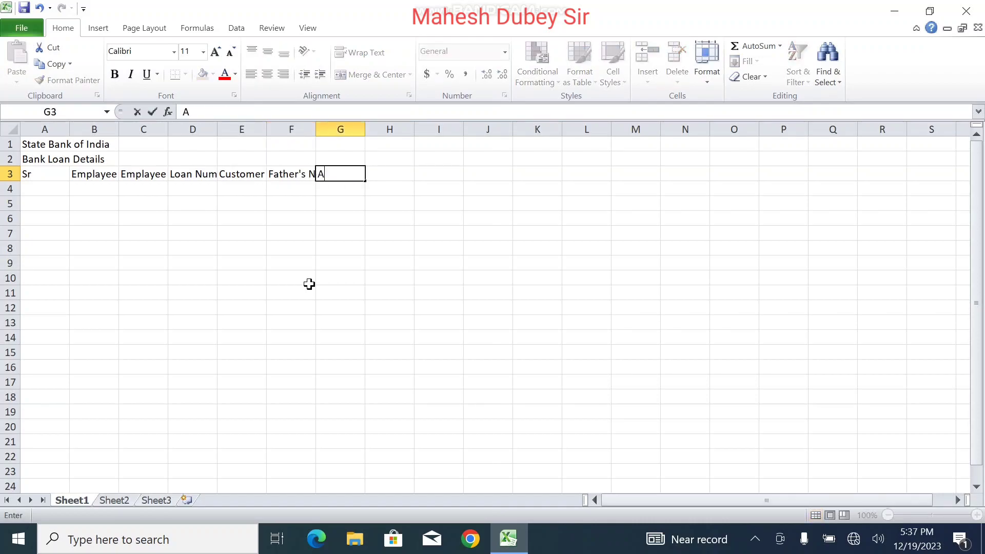
{"action": "type", "text": "d"}
{"action": "key", "text": "BackSpace"}
{"action": "type", "text": "adhar Number"}
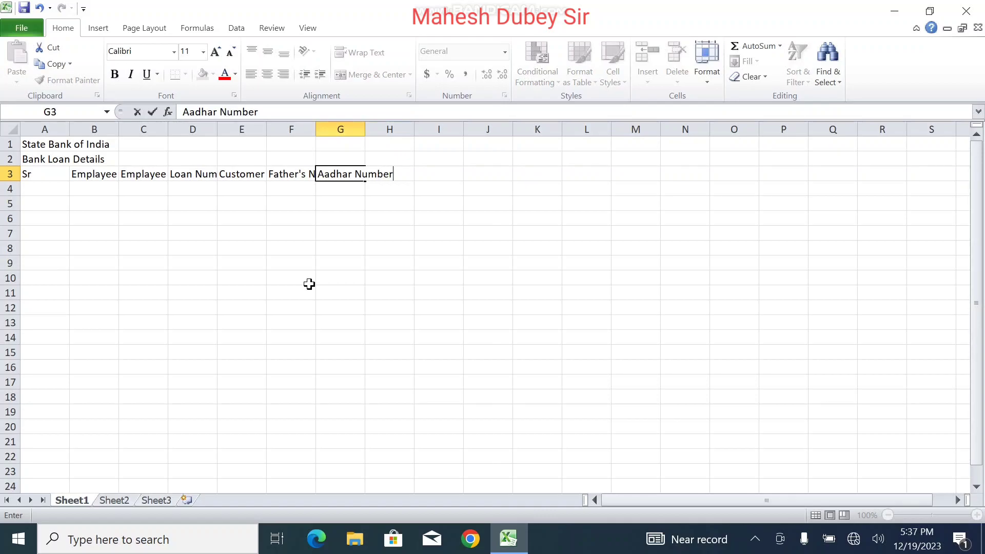
{"action": "key", "text": "Tab"}
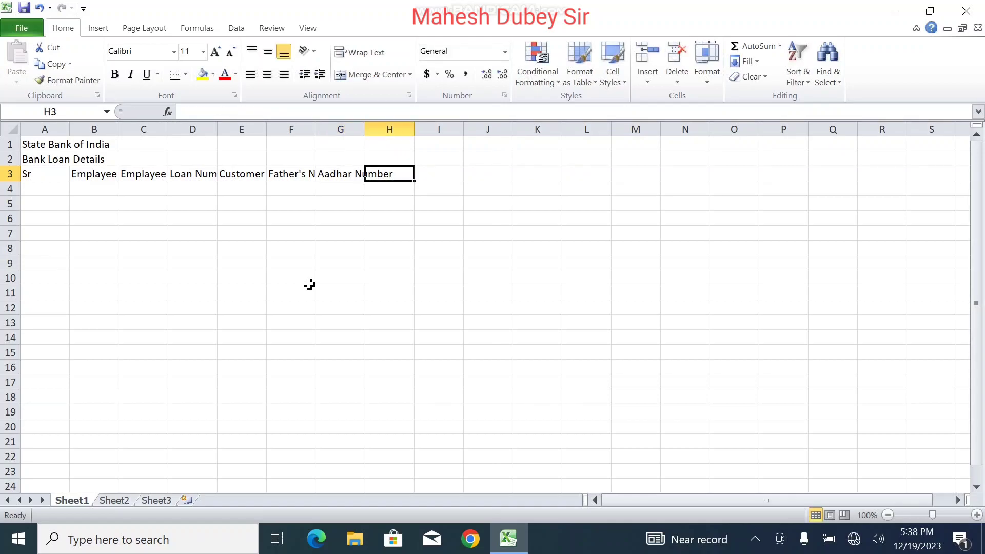
{"action": "type", "text": "Mobil"}
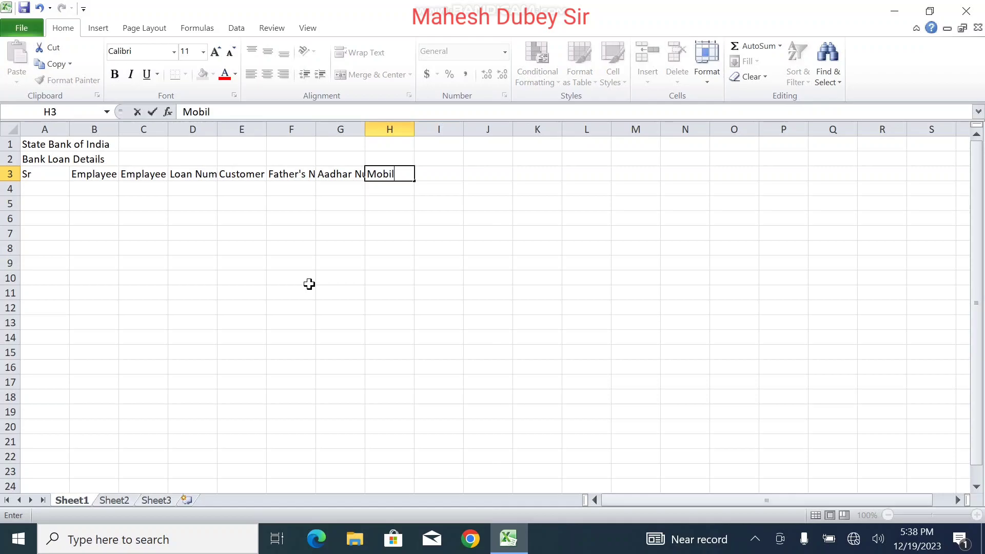
{"action": "type", "text": "e Num"}
{"action": "key", "text": "Tab"}
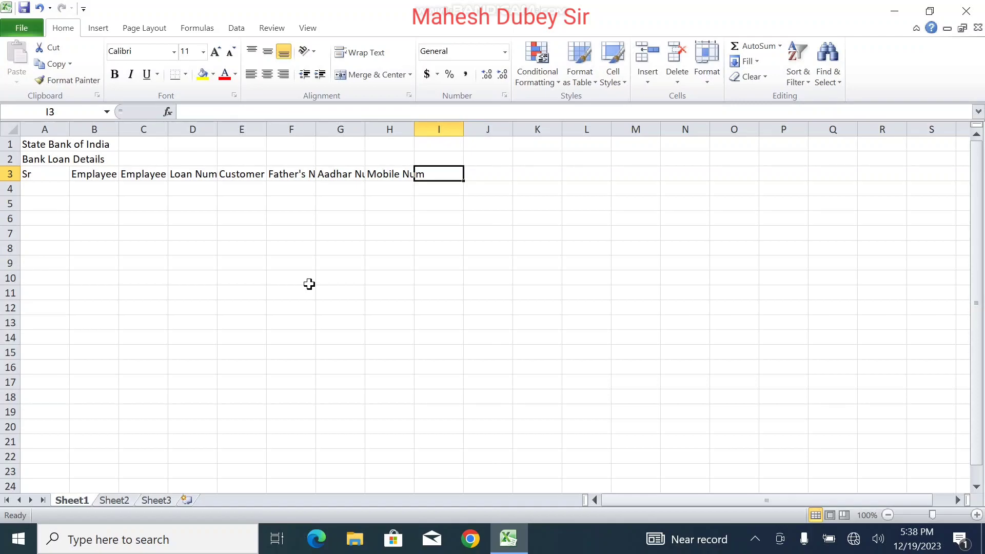
Step: Add headings Loan Amount, Intrast Rate and Year(Month) in I3:K3
{"action": "type", "text": "A"}
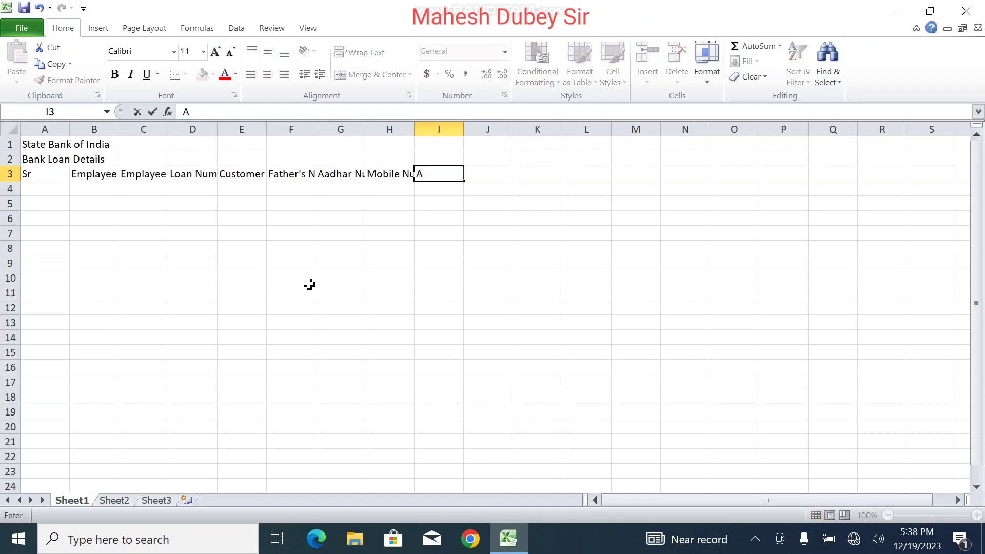
{"action": "key", "text": "BackSpace"}
{"action": "type", "text": "Loan Amount"}
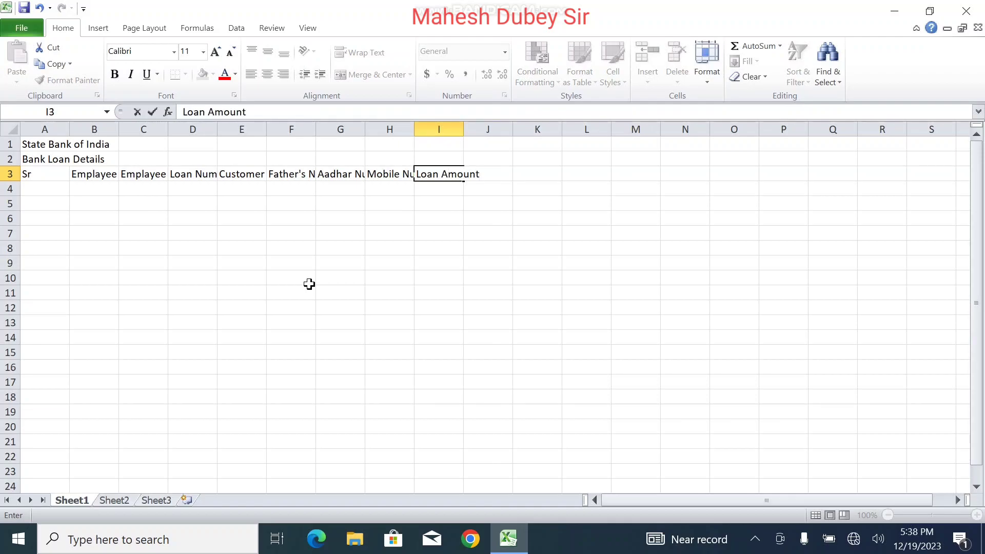
{"action": "key", "text": "Tab"}
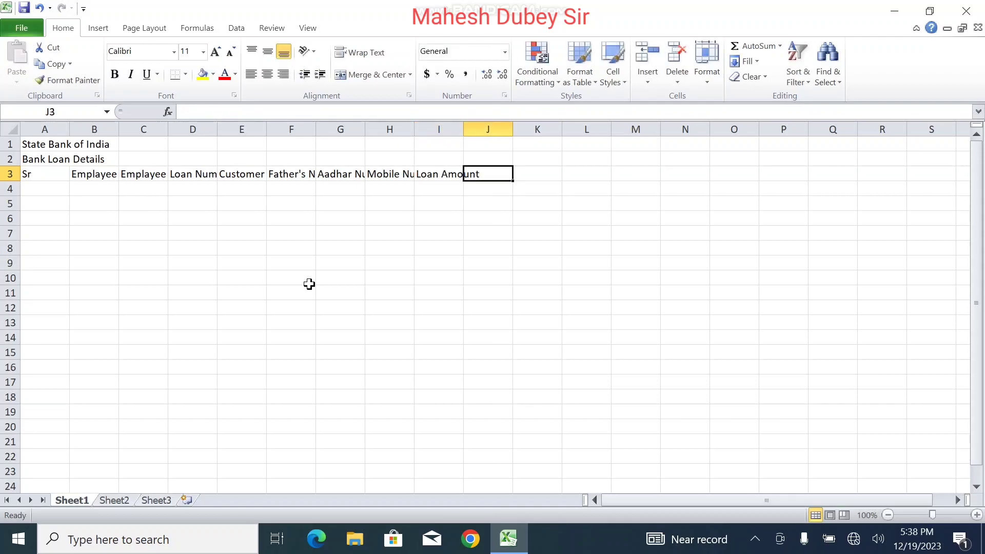
{"action": "type", "text": "I"}
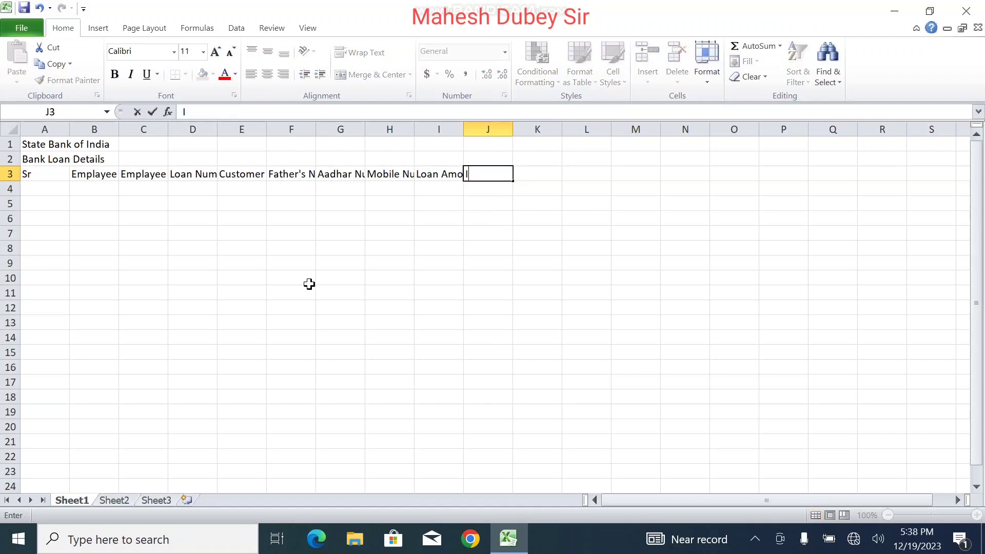
{"action": "type", "text": "ntrast Rate"}
{"action": "key", "text": "Tab"}
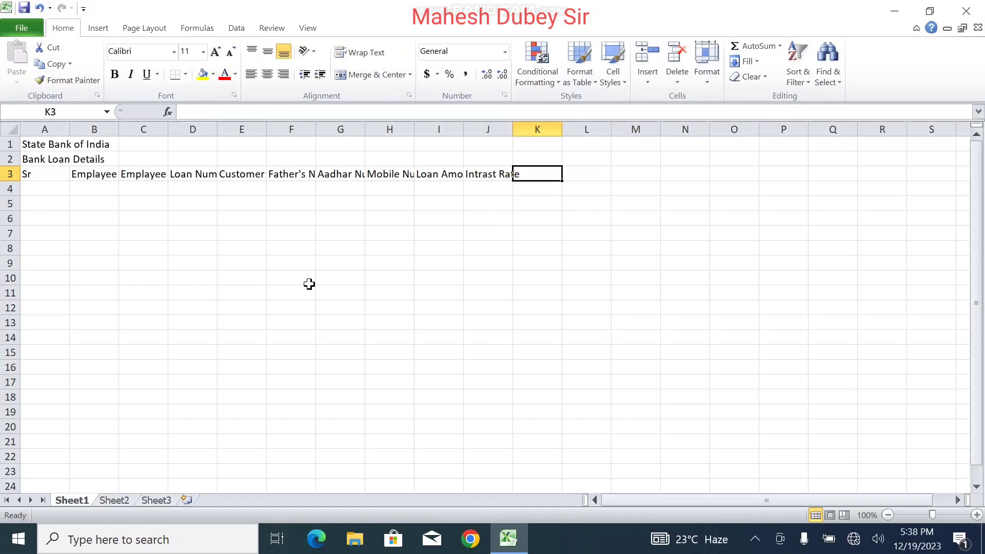
{"action": "type", "text": "Year"}
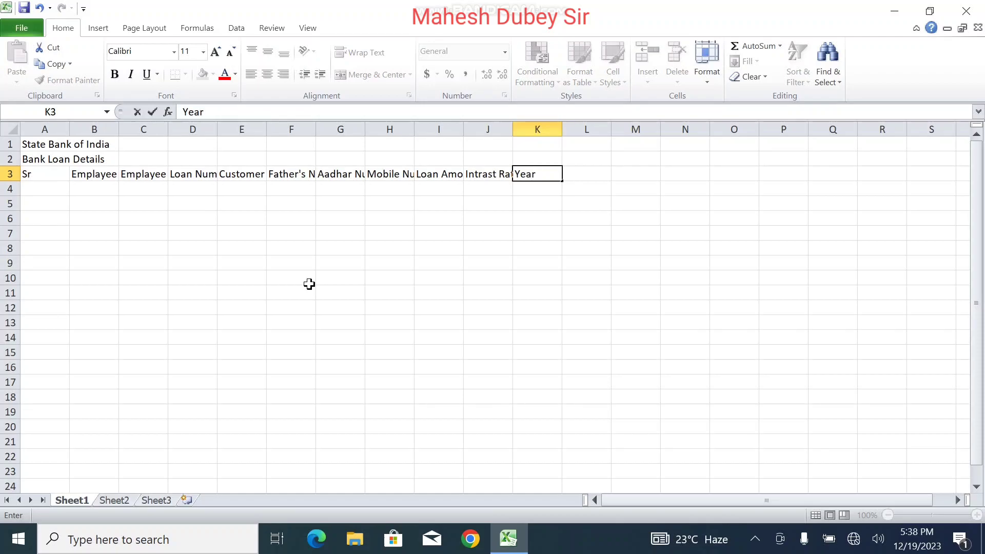
{"action": "type", "text": "(Moth"}
{"action": "key", "text": "BackSpace"}
{"action": "key", "text": "BackSpace"}
{"action": "type", "text": "nth)"}
{"action": "key", "text": "Tab"}
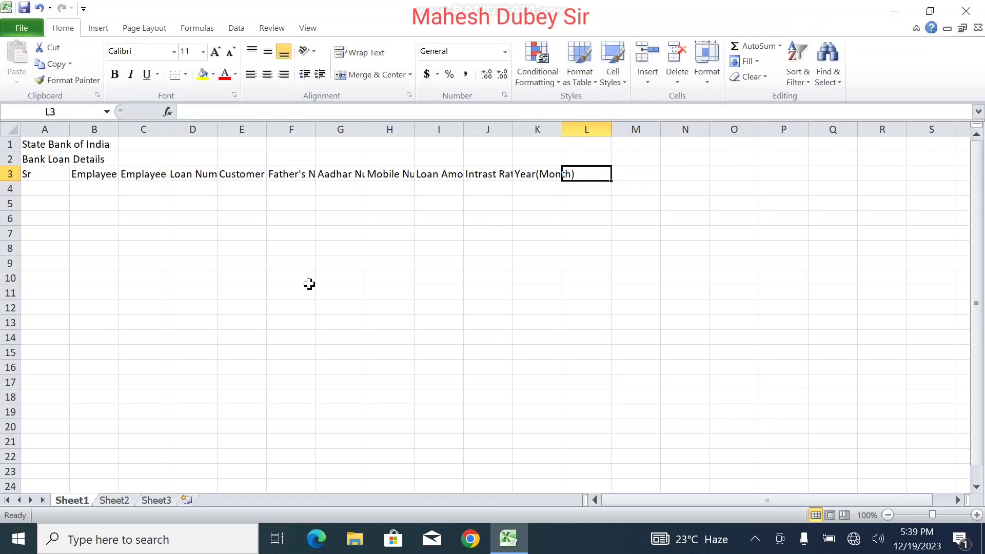
Step: Add headings Monthly Payment, Total Payment and Balance in L3:N3
{"action": "type", "text": "Mon"}
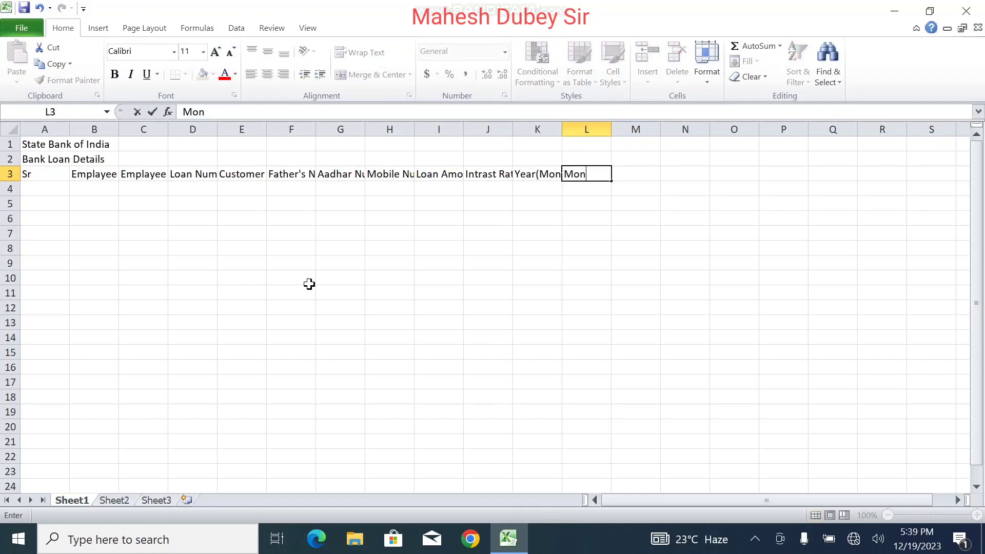
{"action": "type", "text": "thly Payment"}
{"action": "key", "text": "Tab"}
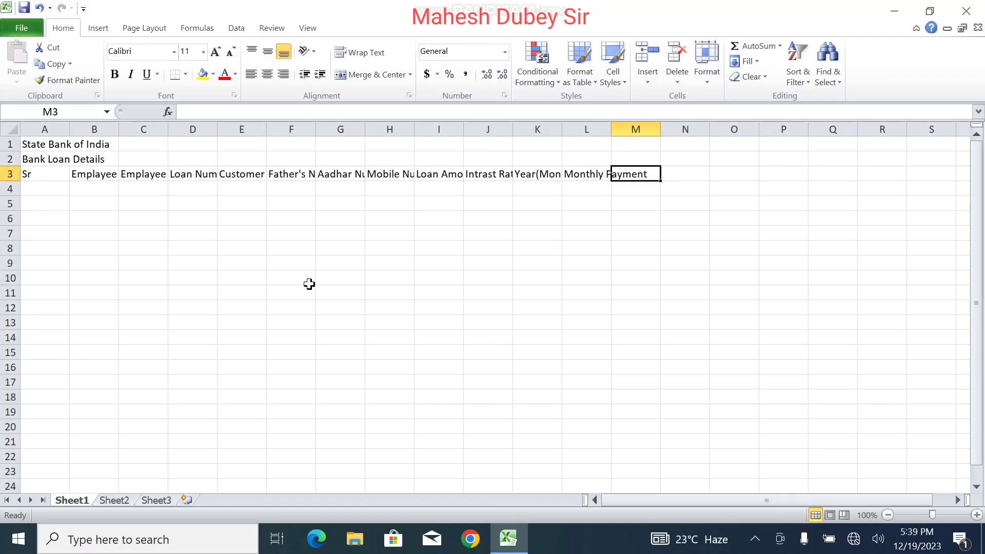
{"action": "type", "text": "Total"}
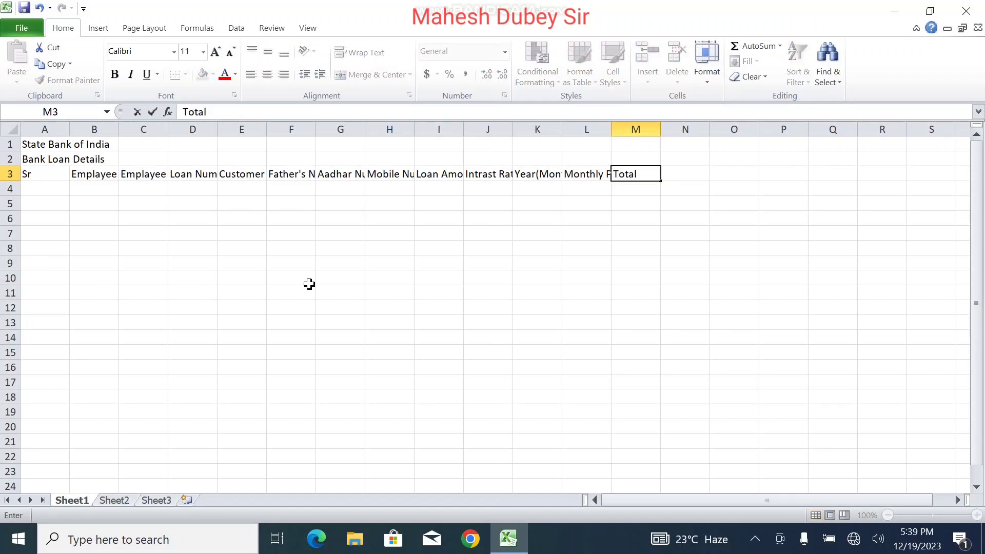
{"action": "type", "text": " Payment"}
{"action": "key", "text": "Tab"}
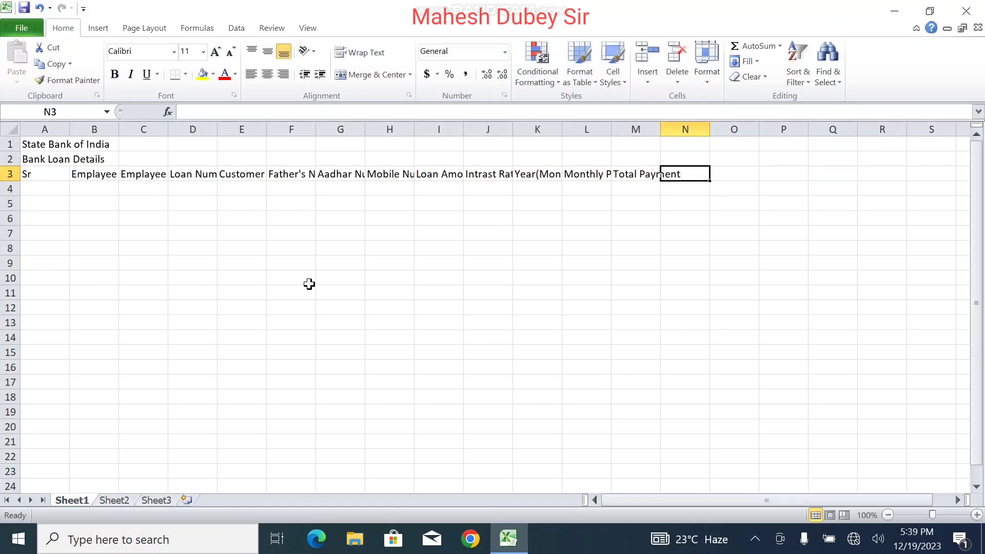
{"action": "type", "text": "Bal"}
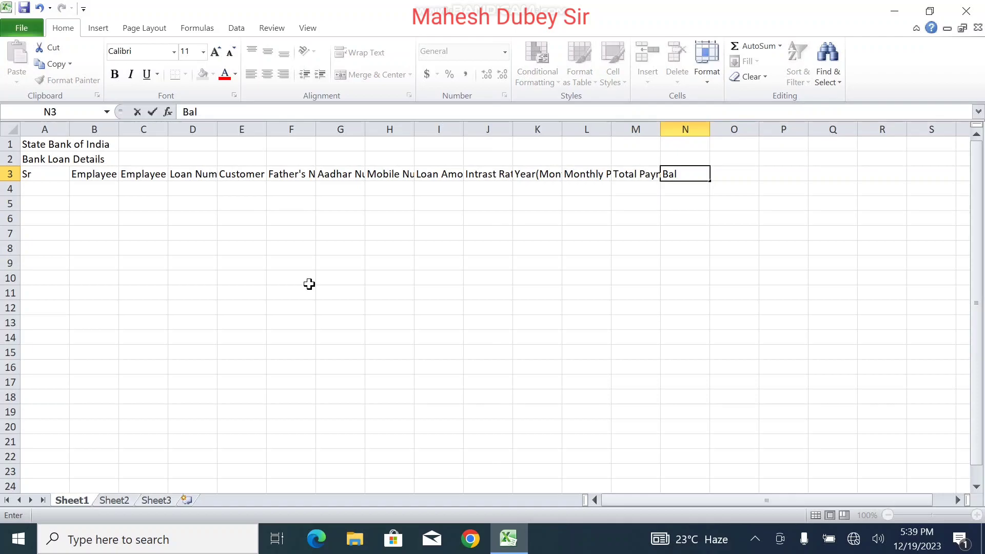
{"action": "type", "text": "ance"}
{"action": "key", "text": "Tab"}
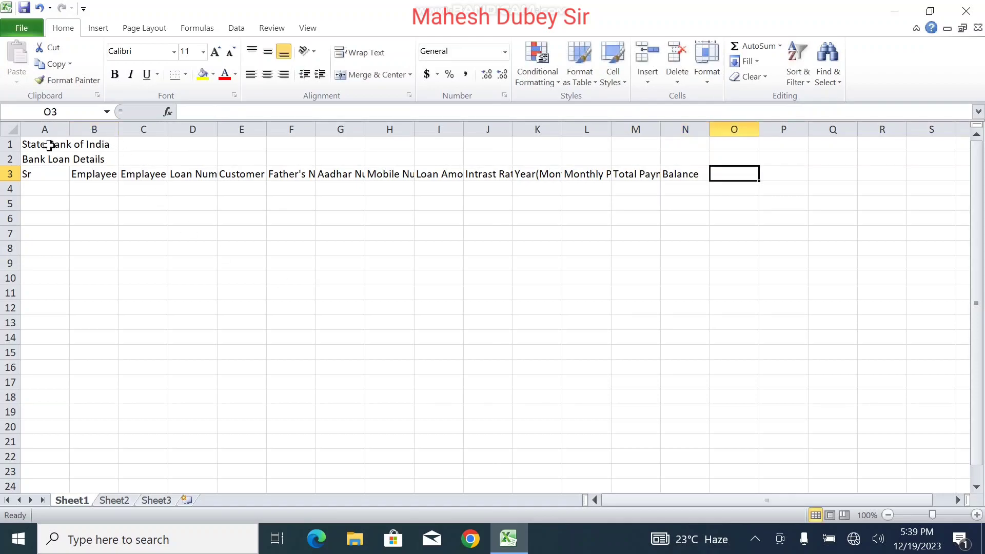
Step: Merge & Center the two title rows across A1:N1 and A2:N2
{"action": "left_click_drag", "start_coordinate": [39, 146], "coordinate": [677, 125]}
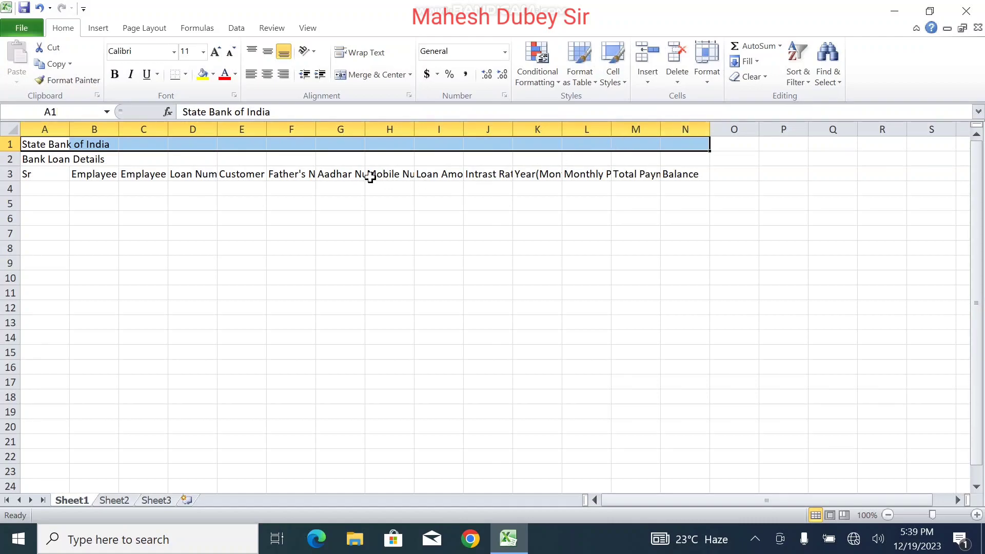
{"action": "left_click_drag", "start_coordinate": [48, 142], "coordinate": [689, 140]}
{"action": "left_click", "coordinate": [344, 76]}
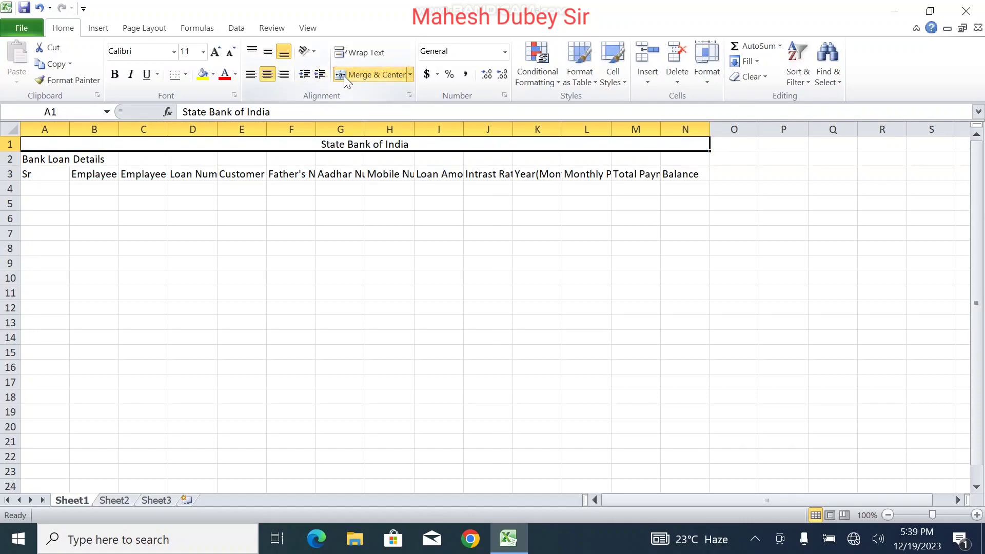
{"action": "left_click_drag", "start_coordinate": [41, 157], "coordinate": [677, 160]}
{"action": "left_click", "coordinate": [349, 76]}
Step: Enlarge the font of both title lines and make them bold
{"action": "left_click", "coordinate": [345, 144]}
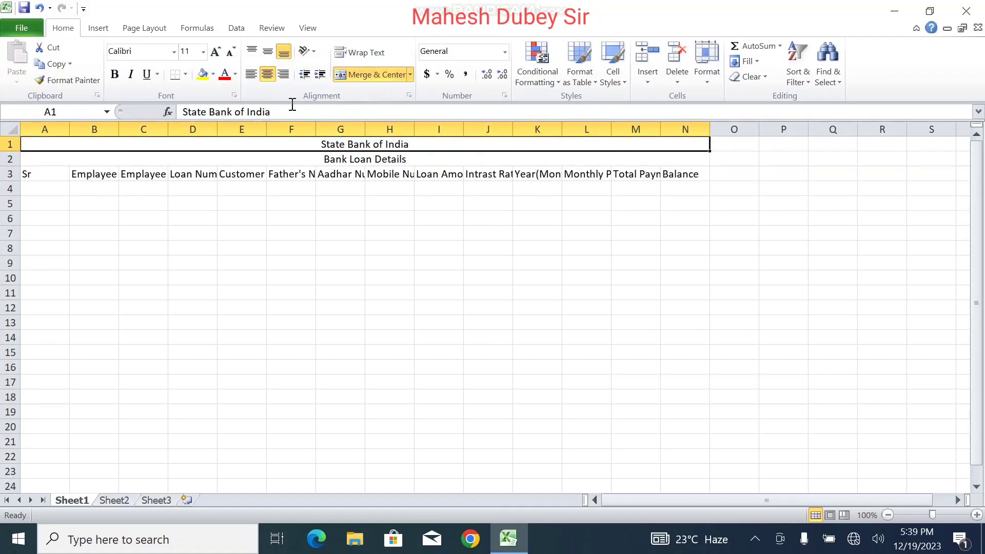
{"action": "left_click", "coordinate": [216, 54]}
{"action": "left_click", "coordinate": [217, 54]}
{"action": "left_click", "coordinate": [217, 54]}
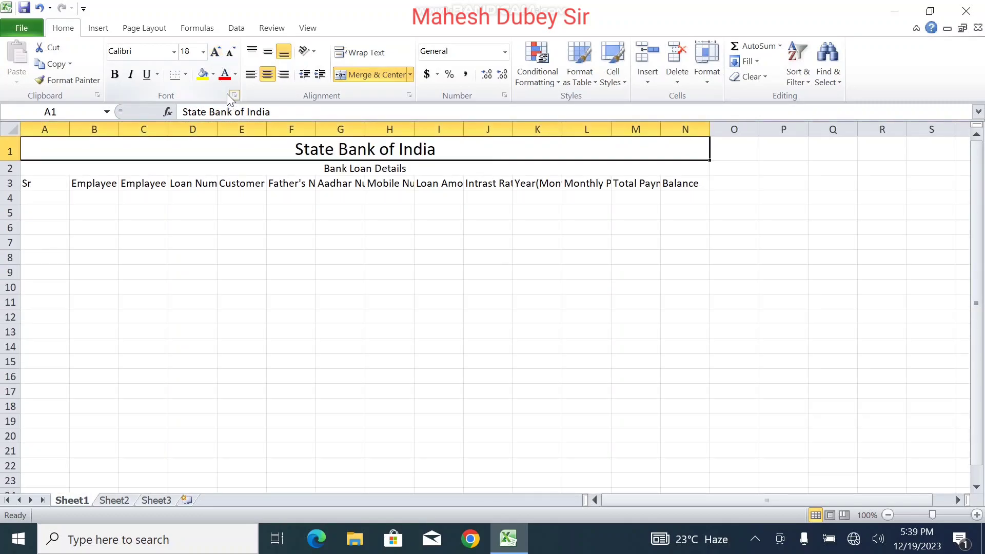
{"action": "left_click", "coordinate": [115, 75]}
{"action": "left_click", "coordinate": [330, 165]}
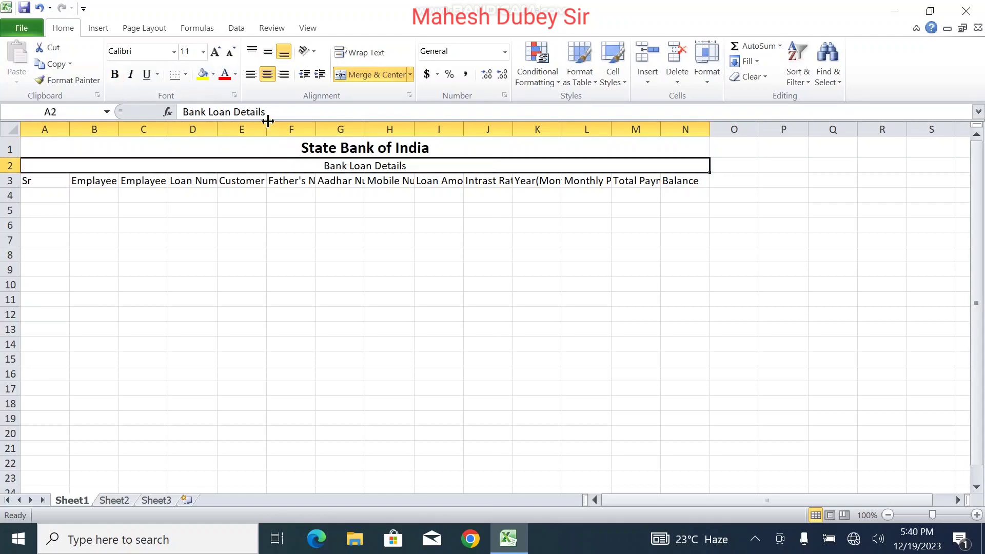
{"action": "left_click", "coordinate": [215, 53]}
{"action": "left_click", "coordinate": [215, 53]}
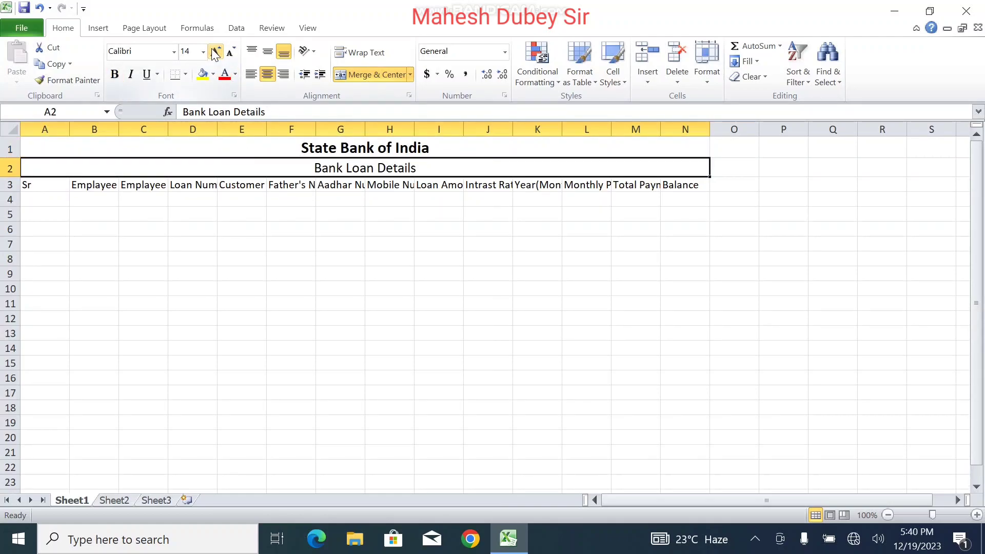
{"action": "left_click", "coordinate": [115, 75]}
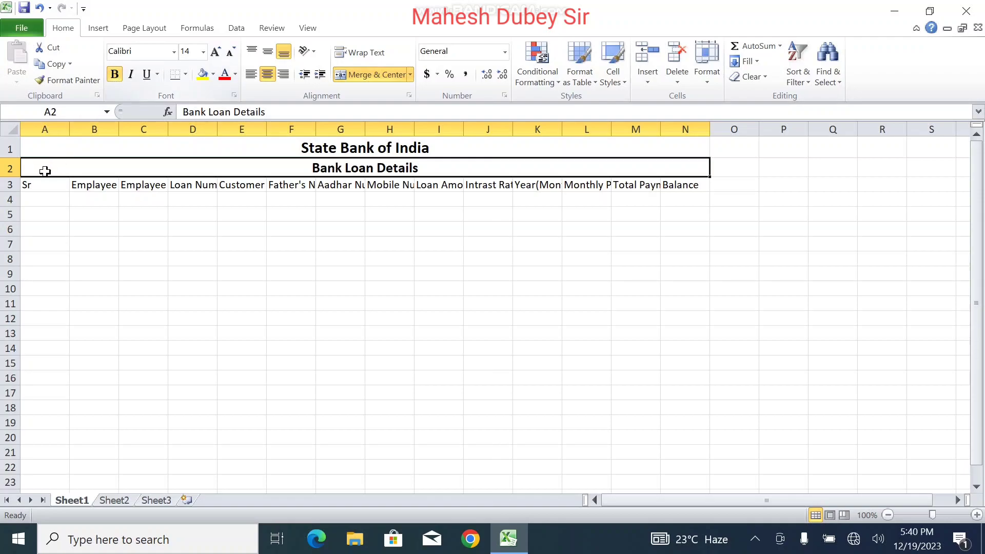
Step: Make the A3:N3 header row bold at font size 14
{"action": "left_click", "coordinate": [38, 188]}
{"action": "left_click_drag", "start_coordinate": [37, 188], "coordinate": [675, 182]}
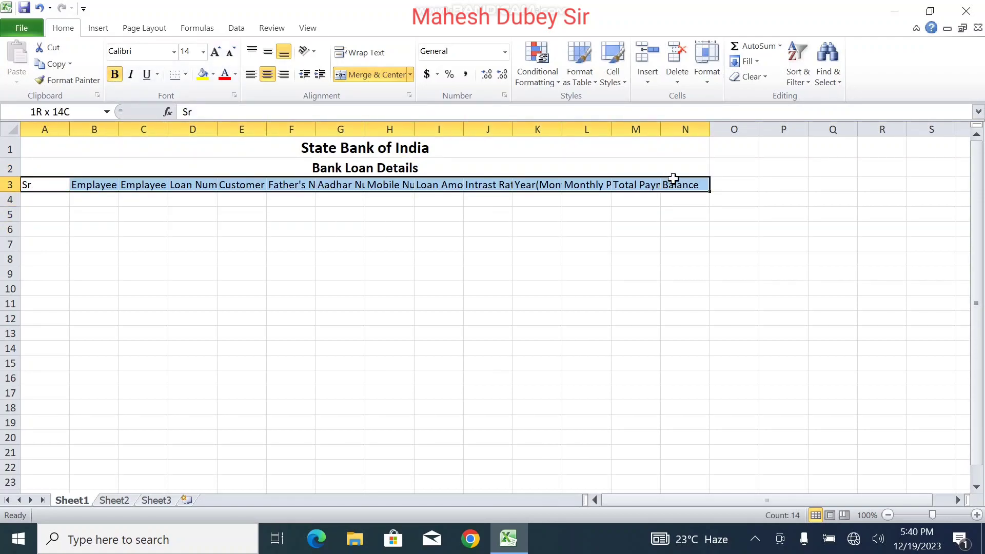
{"action": "left_click", "coordinate": [217, 52]}
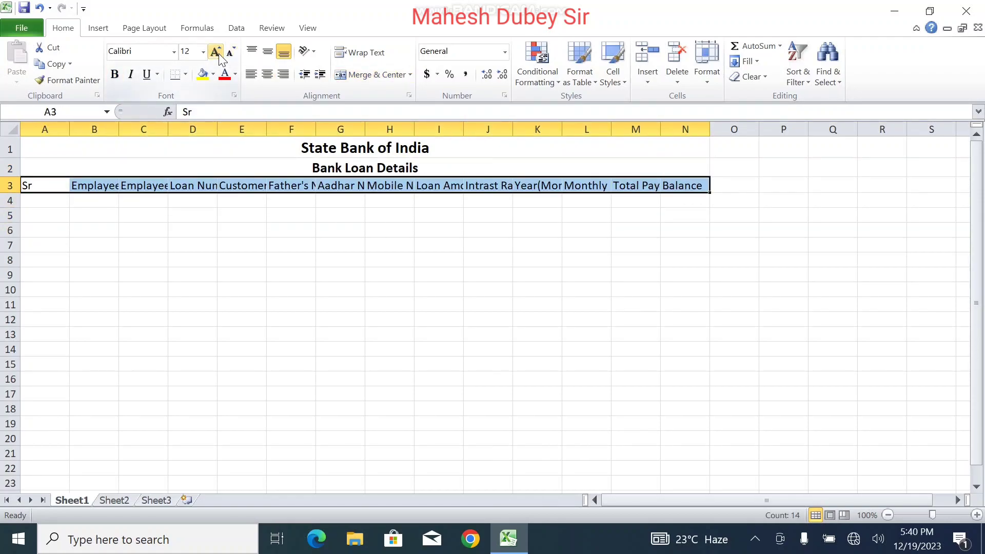
{"action": "left_click", "coordinate": [216, 52]}
{"action": "left_click", "coordinate": [115, 74]}
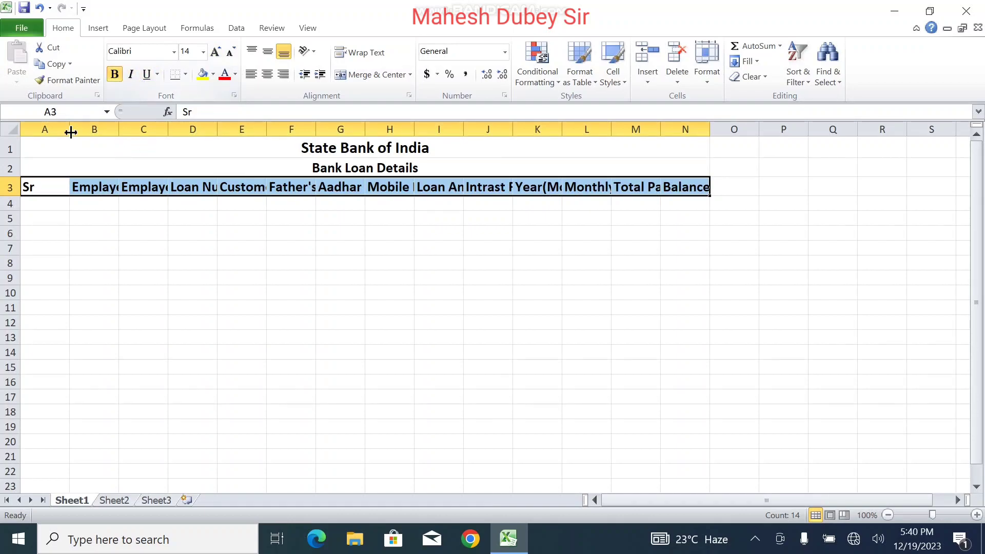
Step: AutoFit columns A through N so every row 3 heading from Sr to Balance shows fully
{"action": "left_click", "coordinate": [193, 222]}
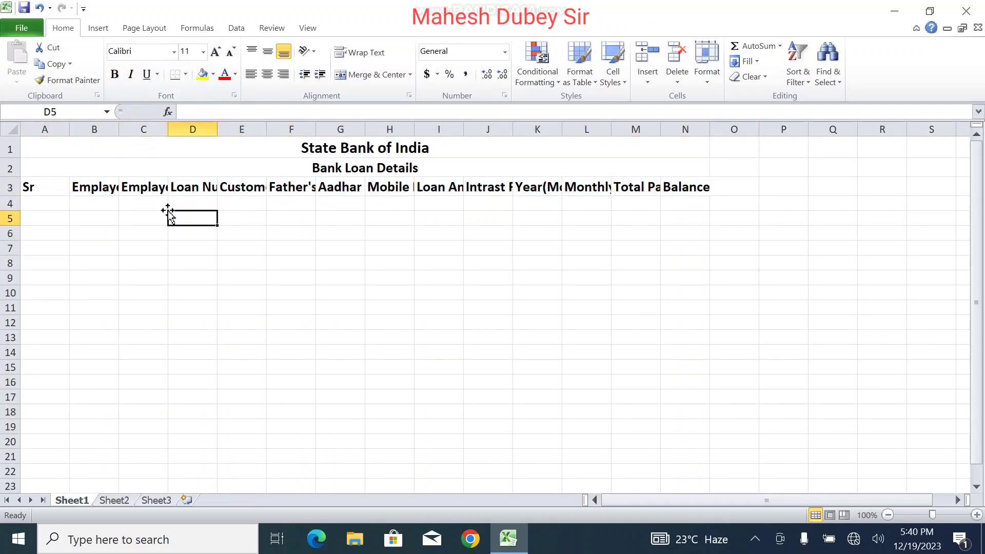
{"action": "left_click", "coordinate": [38, 125]}
{"action": "left_click_drag", "start_coordinate": [38, 124], "coordinate": [701, 118]}
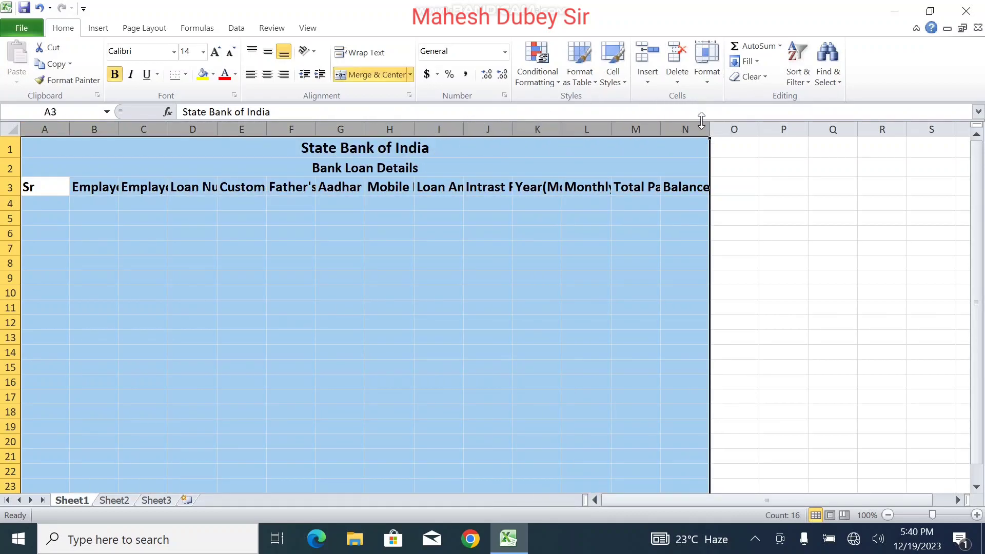
{"action": "double_click", "coordinate": [660, 125]}
{"action": "left_click", "coordinate": [660, 123]}
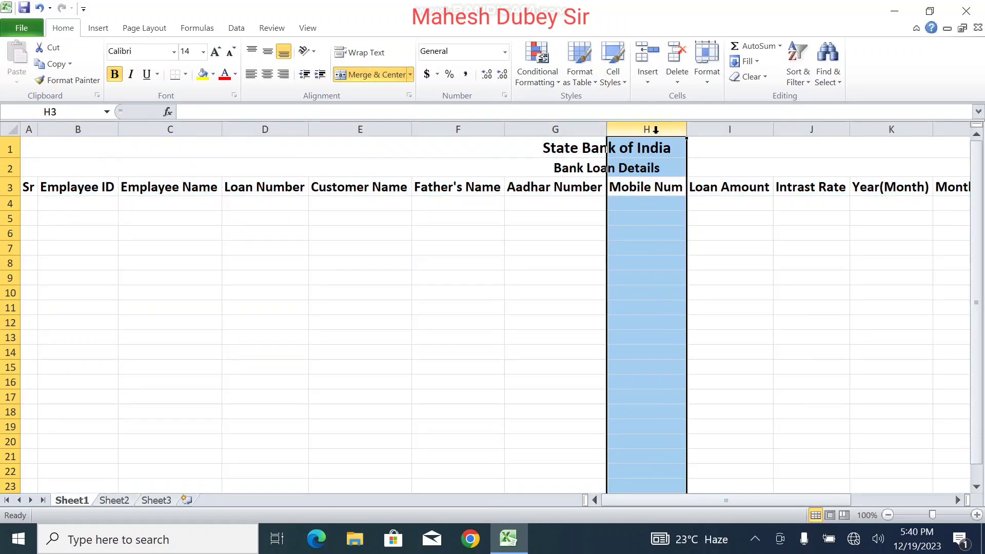
{"action": "left_click", "coordinate": [600, 277]}
{"action": "left_click_drag", "start_coordinate": [29, 127], "coordinate": [879, 132]}
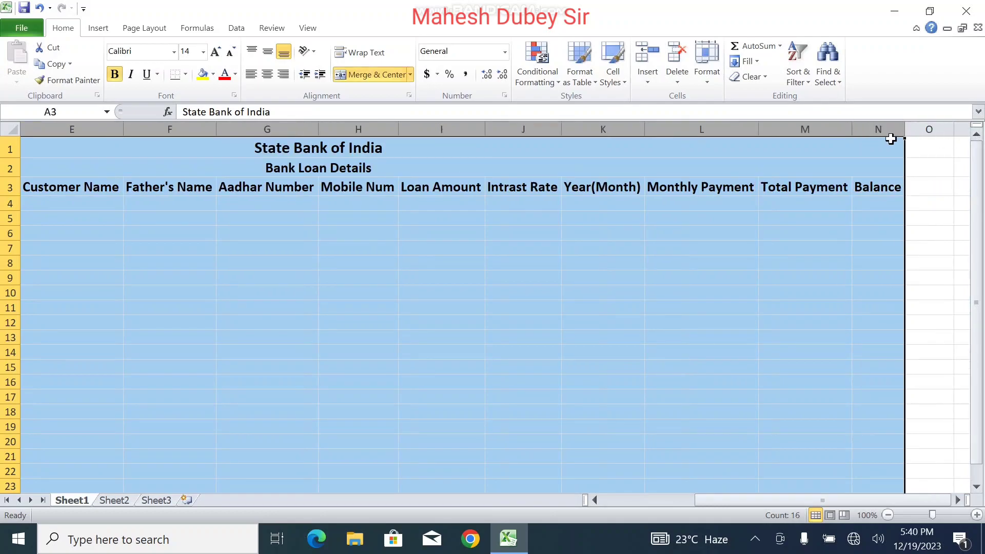
{"action": "left_click", "coordinate": [852, 127]}
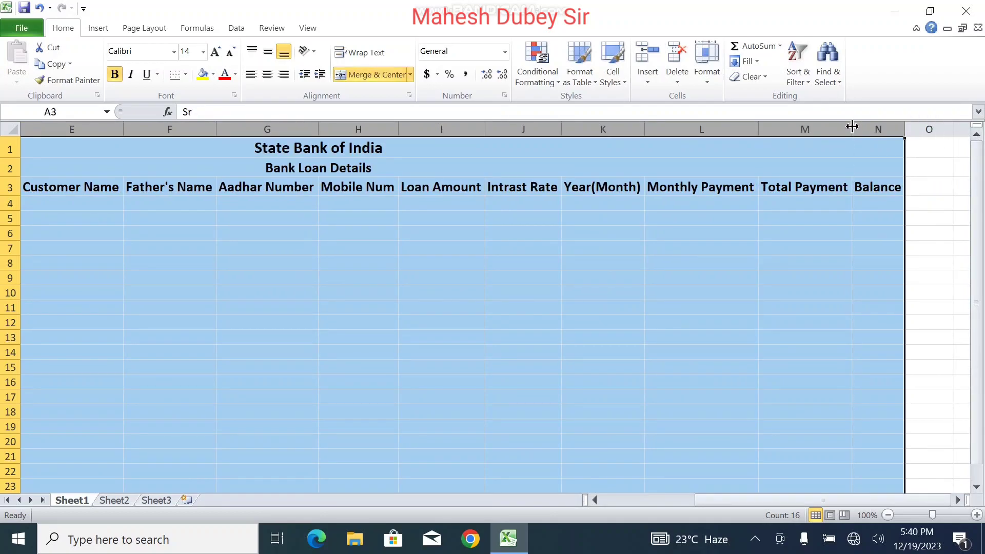
{"action": "left_click", "coordinate": [860, 323]}
{"action": "left_click_drag", "start_coordinate": [792, 498], "coordinate": [453, 455]}
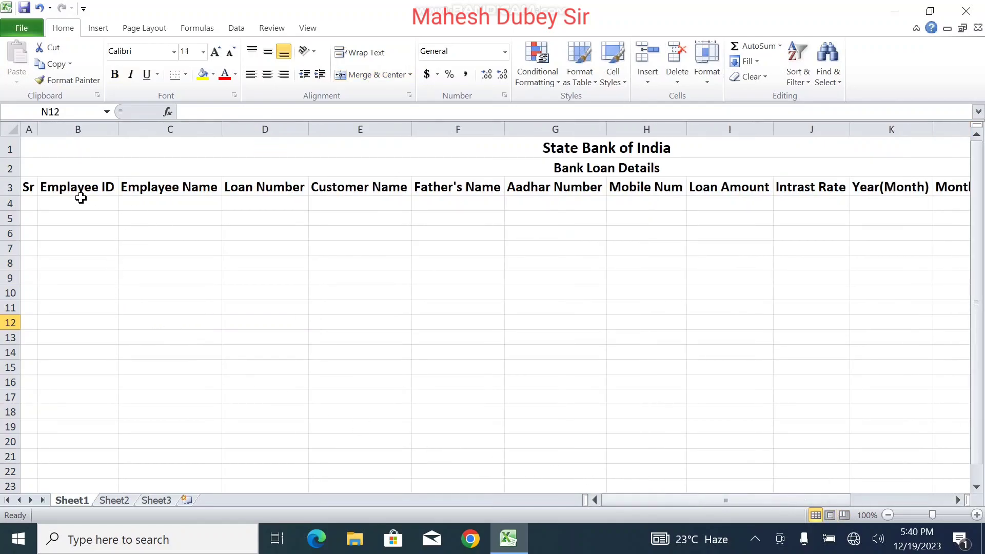
Step: Apply All Borders to the loan table range A3:N26
{"action": "left_click_drag", "start_coordinate": [29, 187], "coordinate": [876, 448]}
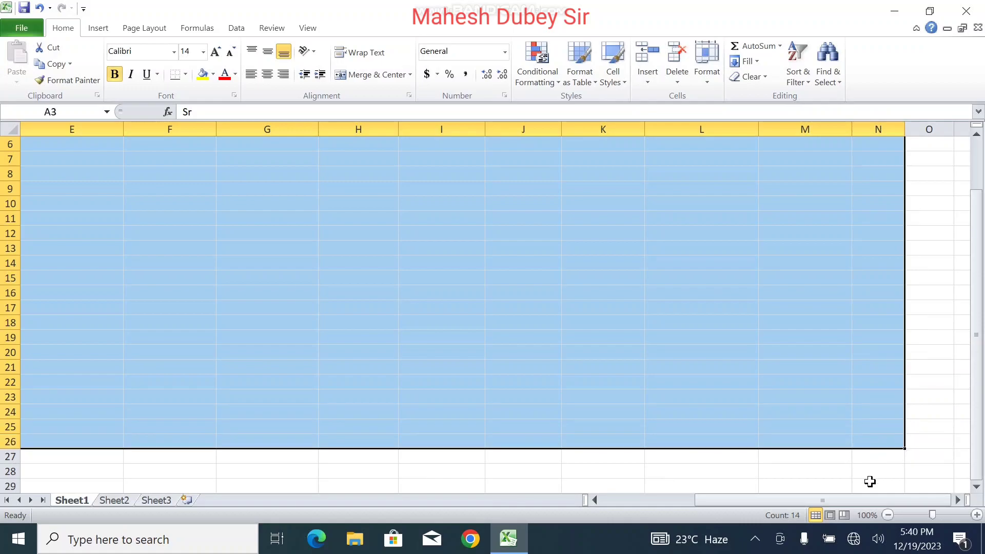
{"action": "left_click_drag", "start_coordinate": [975, 377], "coordinate": [947, 232]}
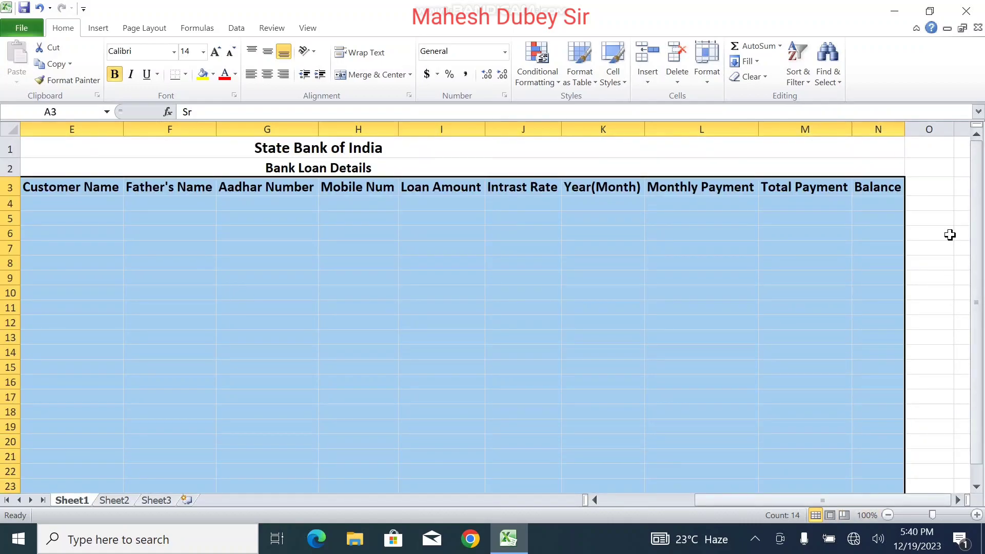
{"action": "left_click", "coordinate": [185, 74]}
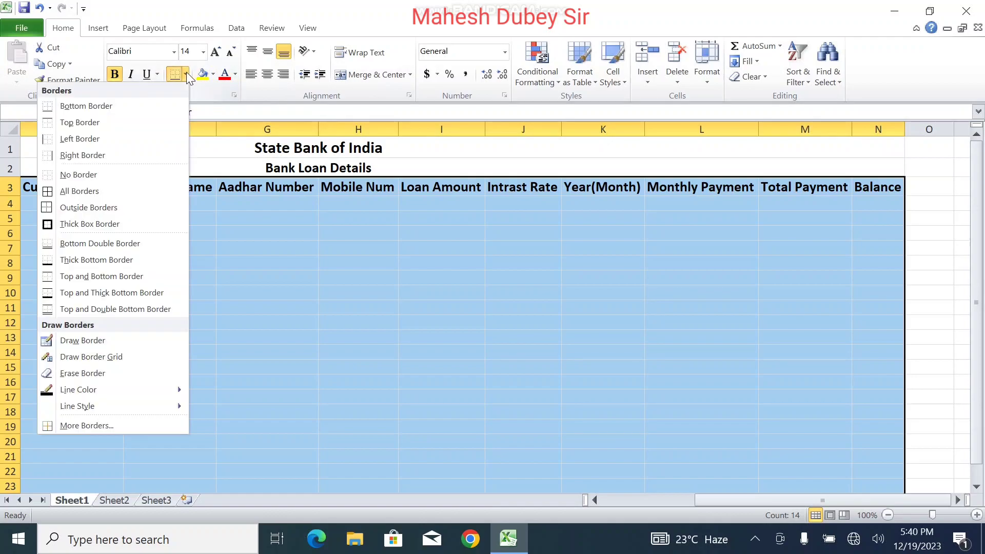
{"action": "left_click", "coordinate": [108, 192]}
{"action": "left_click", "coordinate": [372, 277]}
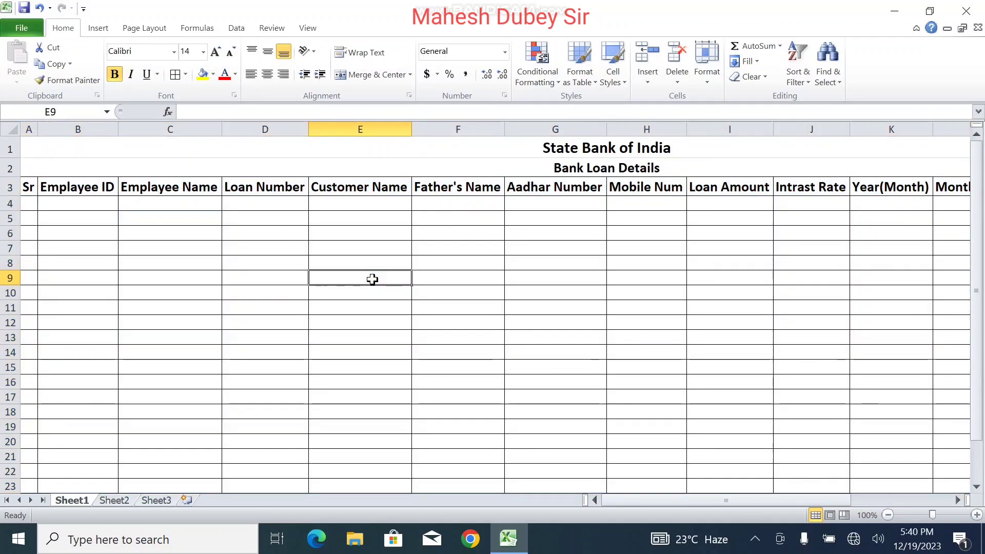
{"action": "left_click", "coordinate": [31, 203]}
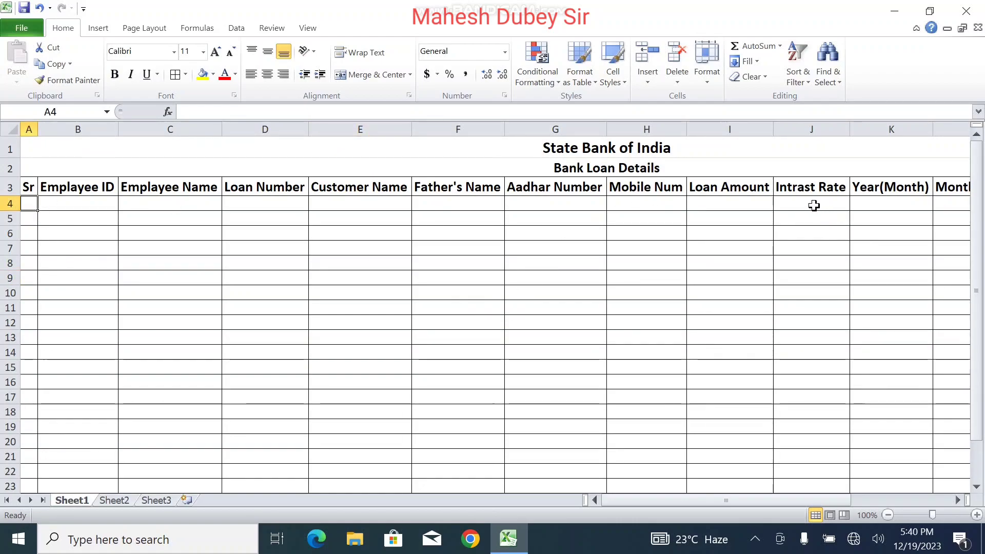
Step: Format the Intrast Rate cells in column J with the Percentage number format
{"action": "left_click_drag", "start_coordinate": [814, 205], "coordinate": [807, 464]}
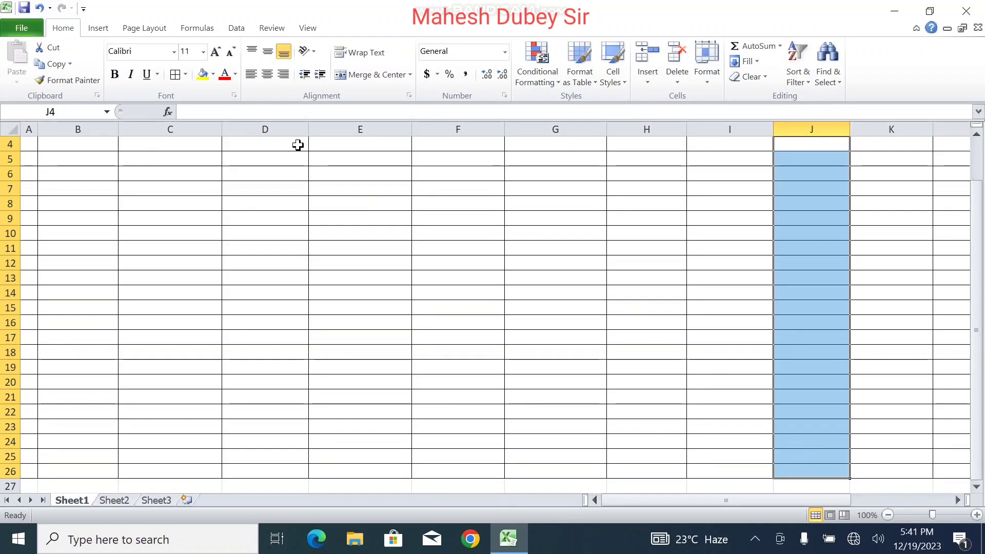
{"action": "left_click", "coordinate": [449, 75]}
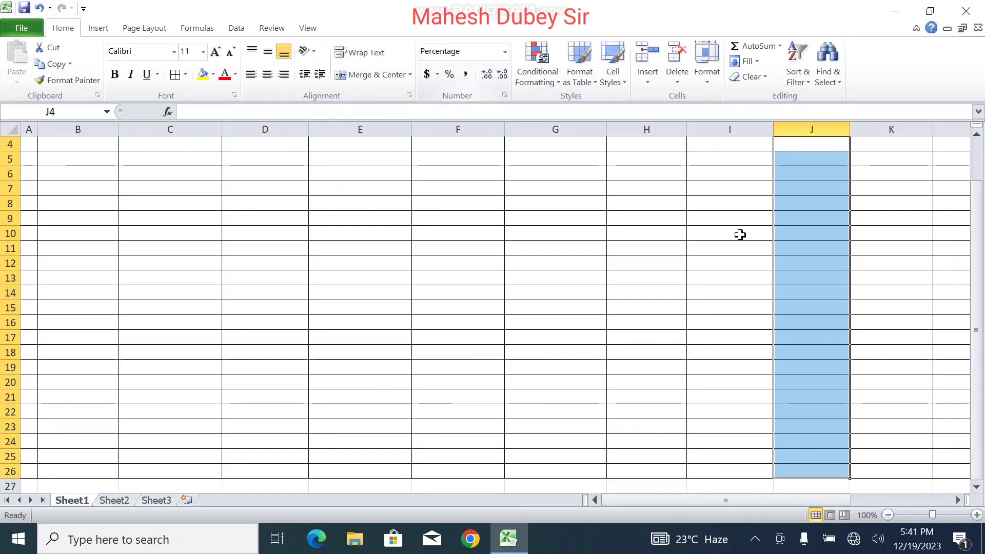
{"action": "left_click_drag", "start_coordinate": [979, 341], "coordinate": [979, 303]}
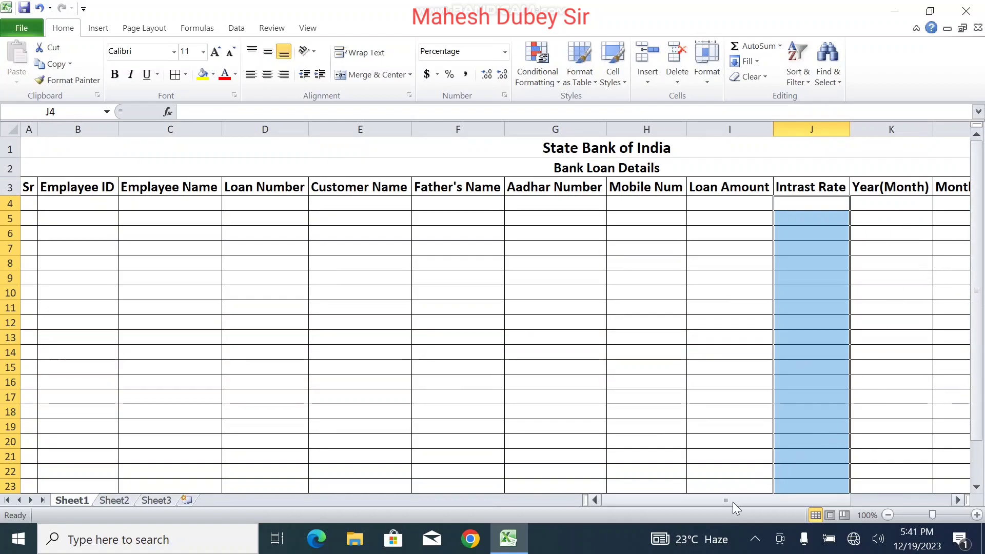
{"action": "left_click_drag", "start_coordinate": [728, 502], "coordinate": [631, 465]}
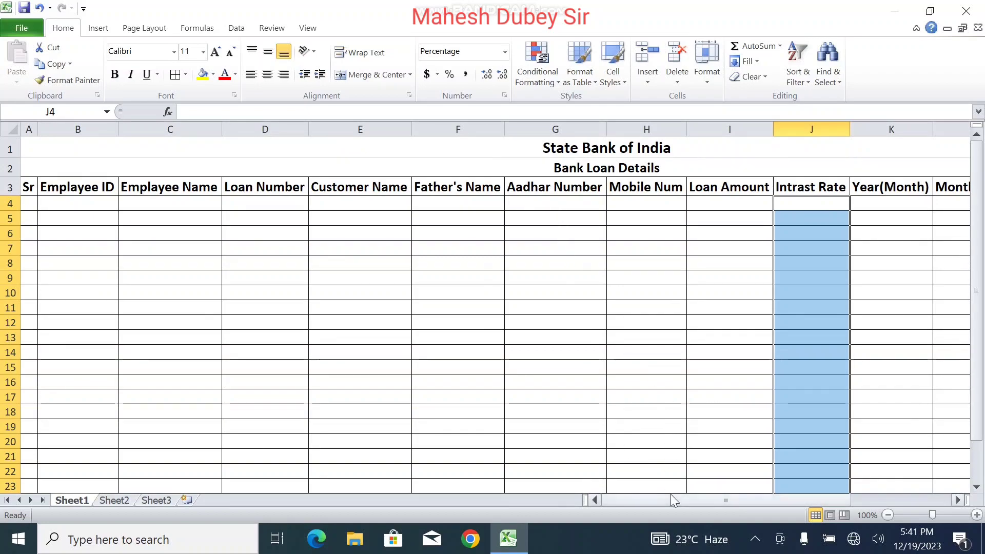
Step: Insert a 'Payment Mode' column I before Loan Amount, autofit it, and select I4:I26
{"action": "left_click", "coordinate": [725, 128]}
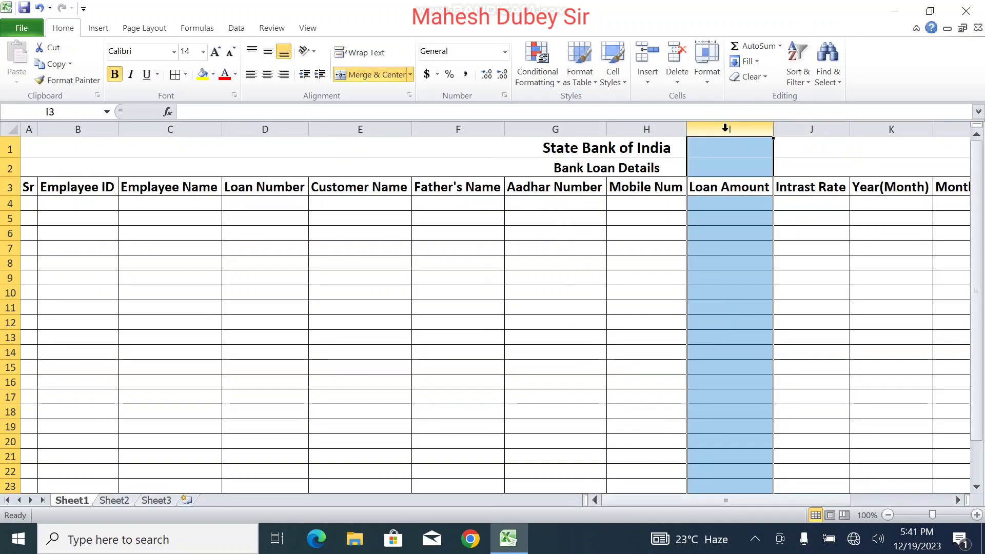
{"action": "right_click", "coordinate": [725, 128]}
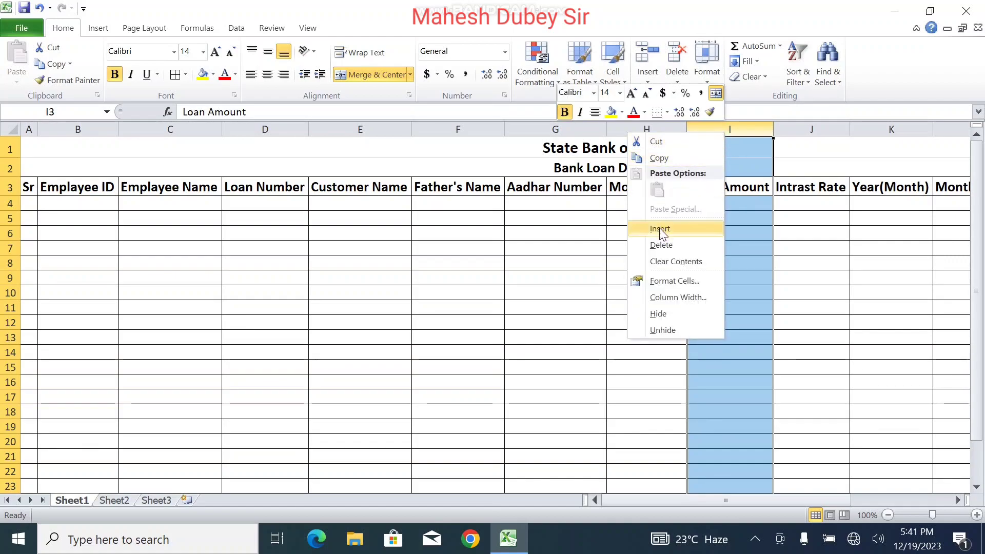
{"action": "left_click", "coordinate": [661, 228]}
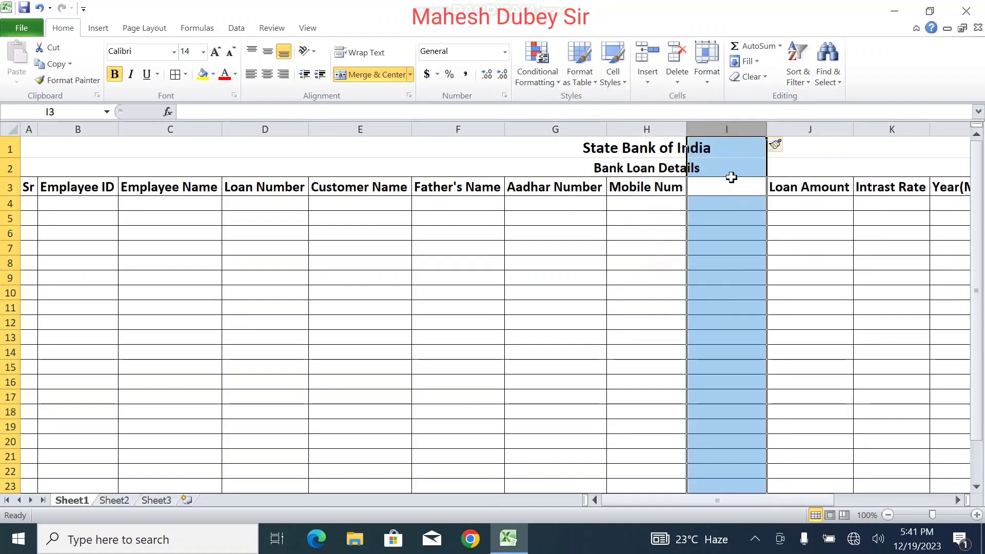
{"action": "left_click", "coordinate": [723, 201]}
{"action": "left_click", "coordinate": [725, 187]}
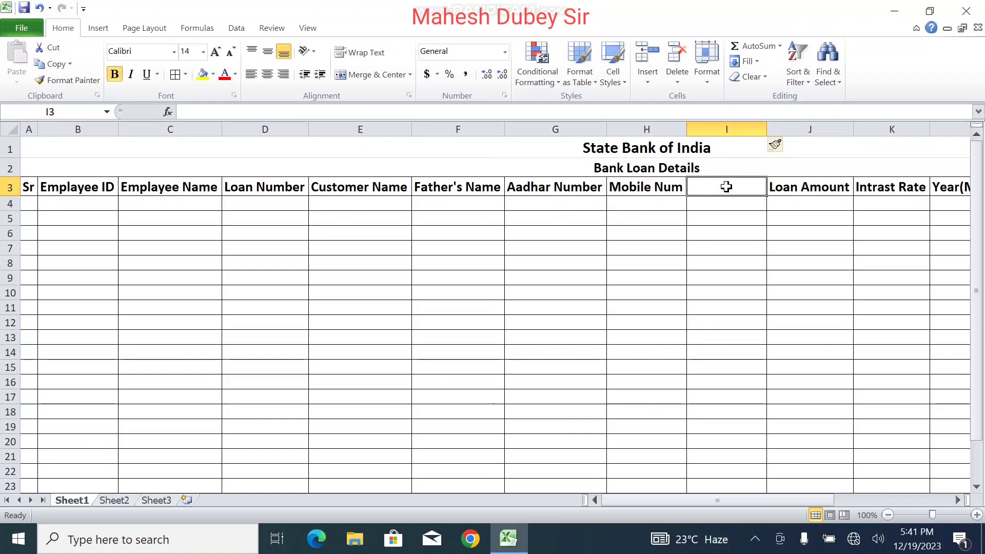
{"action": "type", "text": "Payment Mode"}
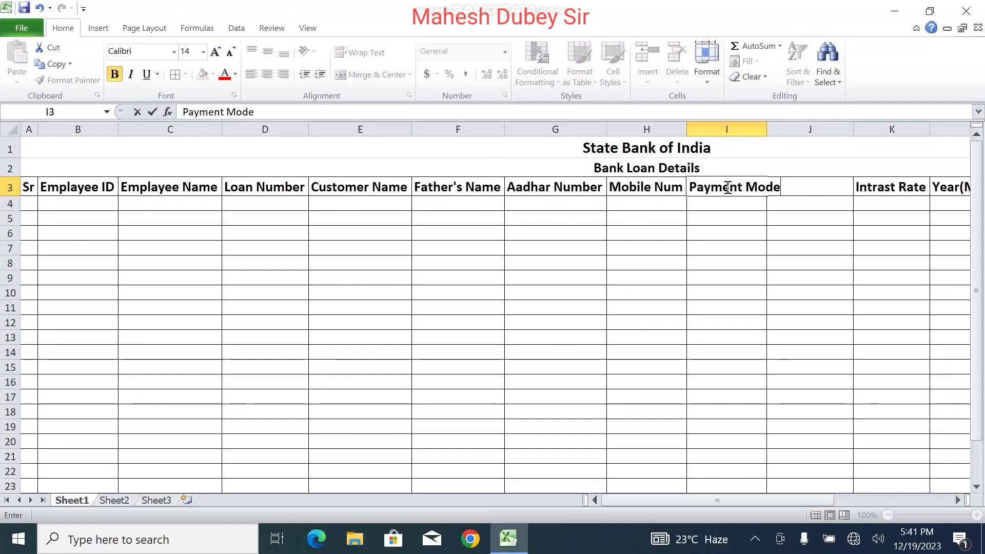
{"action": "left_click", "coordinate": [756, 247]}
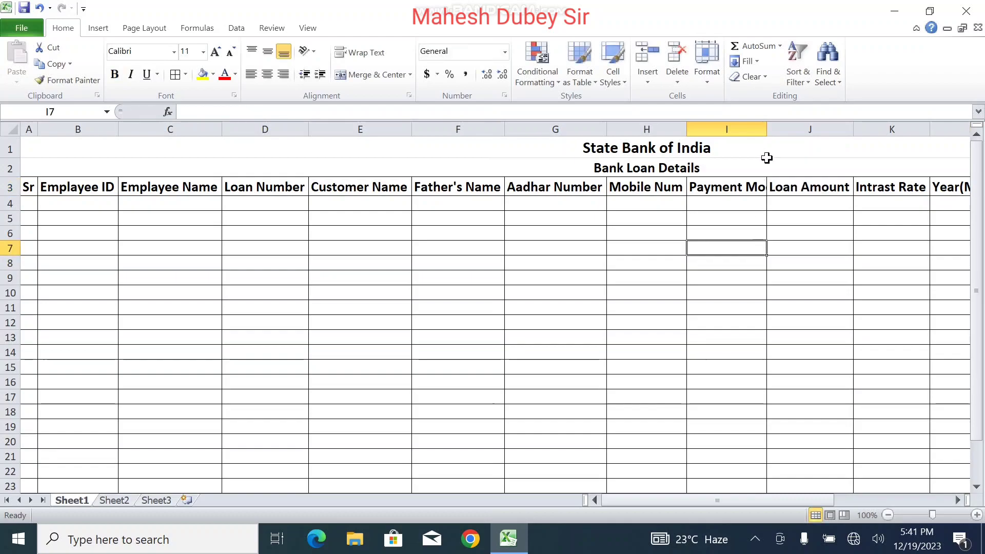
{"action": "double_click", "coordinate": [767, 128]}
{"action": "left_click", "coordinate": [737, 204]}
{"action": "left_click_drag", "start_coordinate": [737, 204], "coordinate": [747, 470]}
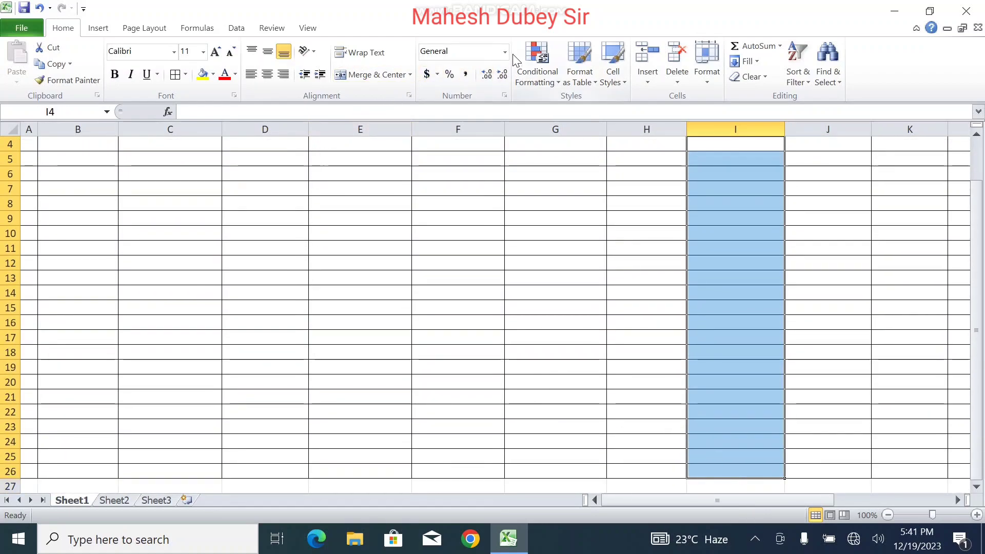
Step: Add List data validation with source 'Cash,Account' to the Payment Mode cells I4:I26
{"action": "left_click", "coordinate": [237, 29]}
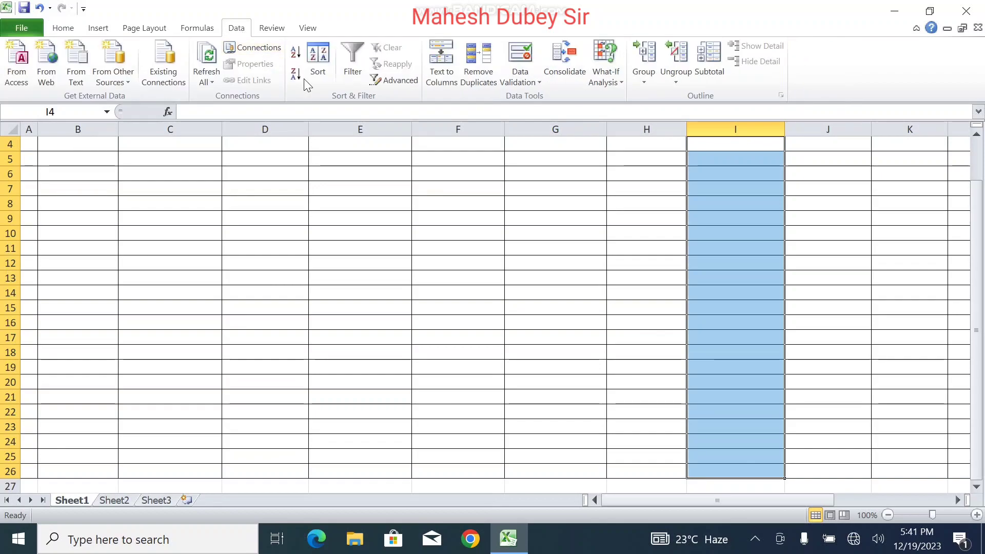
{"action": "left_click", "coordinate": [524, 83]}
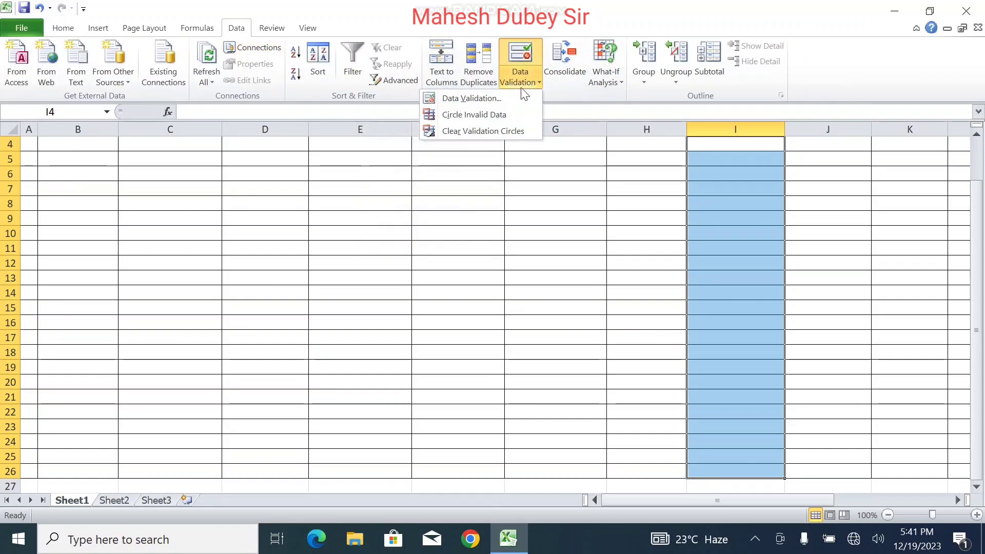
{"action": "left_click", "coordinate": [497, 96]}
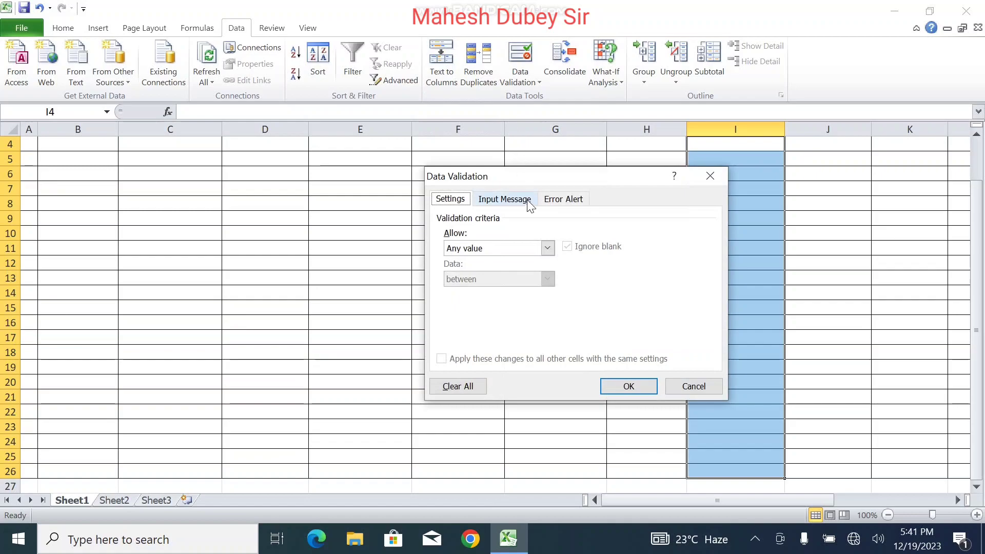
{"action": "left_click", "coordinate": [518, 250]}
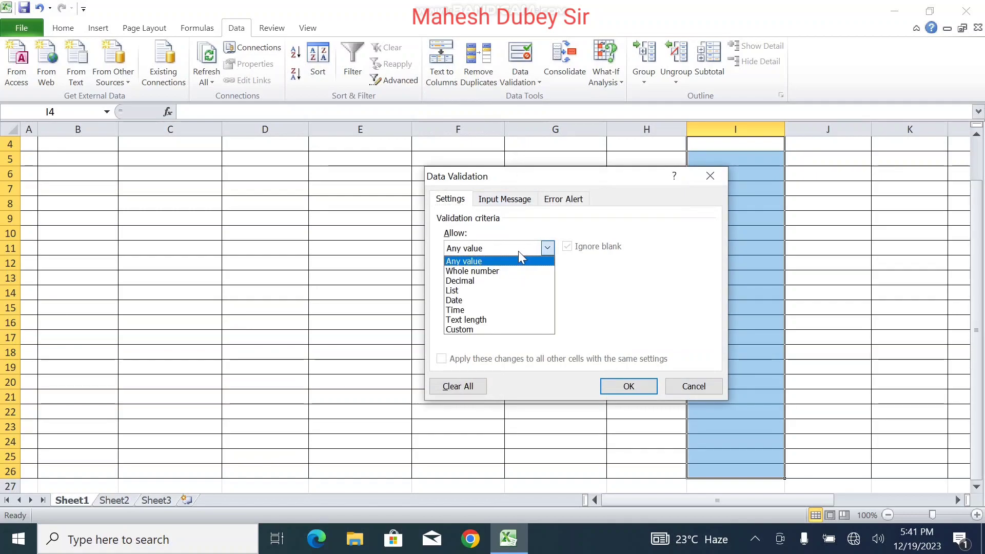
{"action": "left_click", "coordinate": [508, 292]}
{"action": "left_click", "coordinate": [488, 308]}
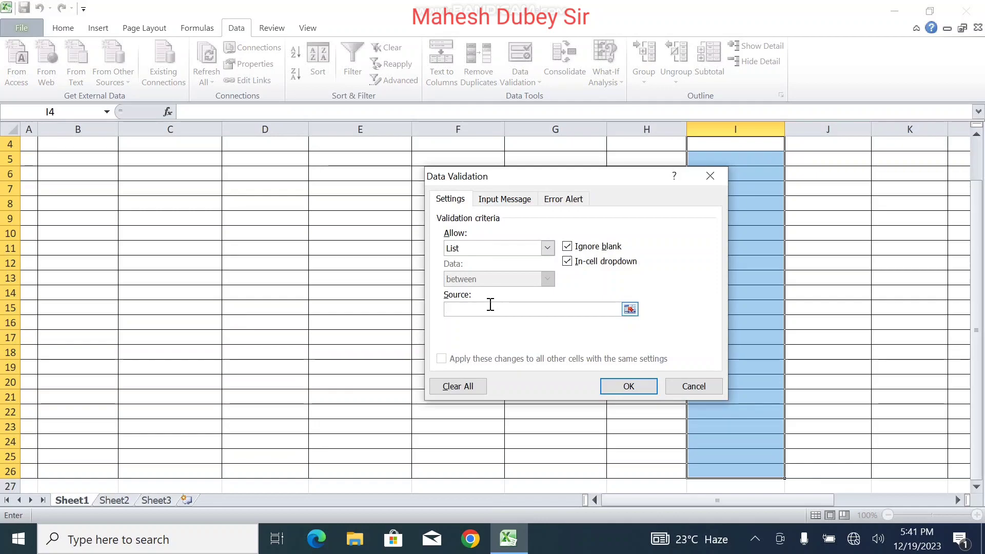
{"action": "type", "text": "Cash,Account"}
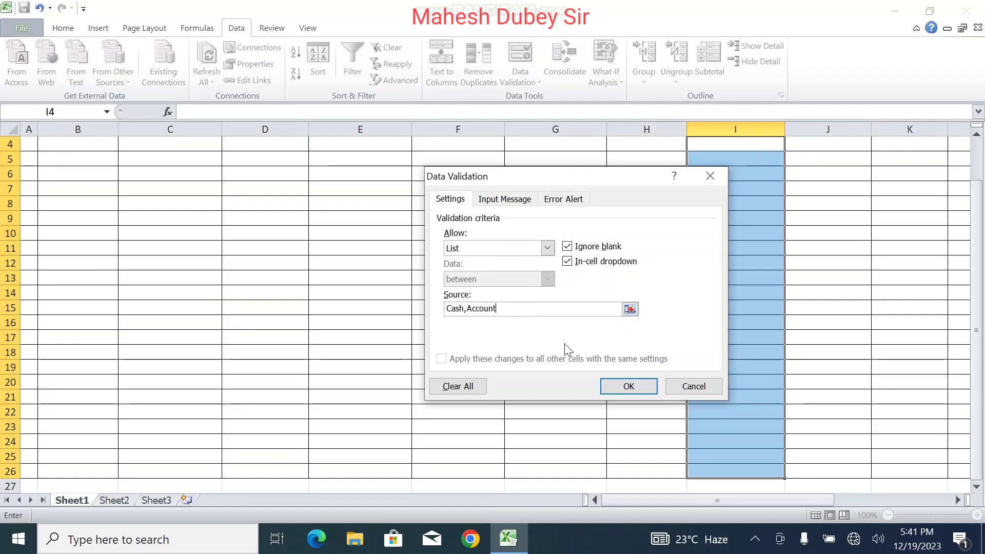
{"action": "left_click", "coordinate": [629, 387]}
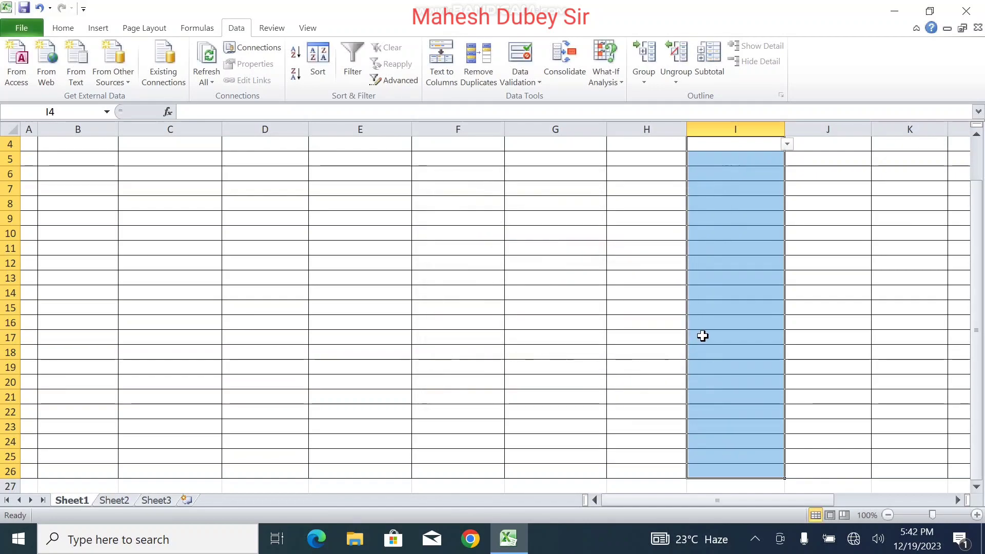
{"action": "left_click_drag", "start_coordinate": [693, 497], "coordinate": [552, 448]}
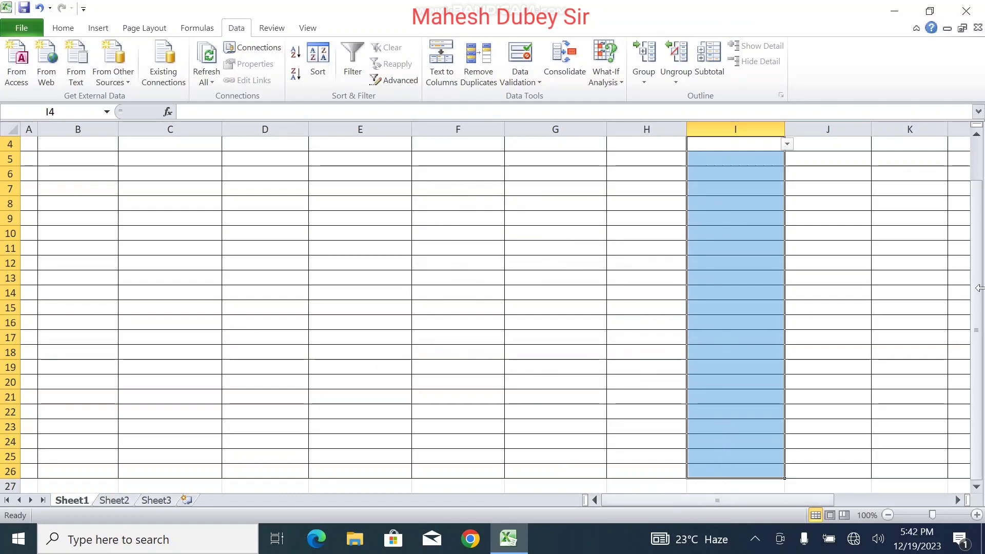
{"action": "scroll", "coordinate": [918, 304], "scroll_direction": "up", "scroll_amount": 1}
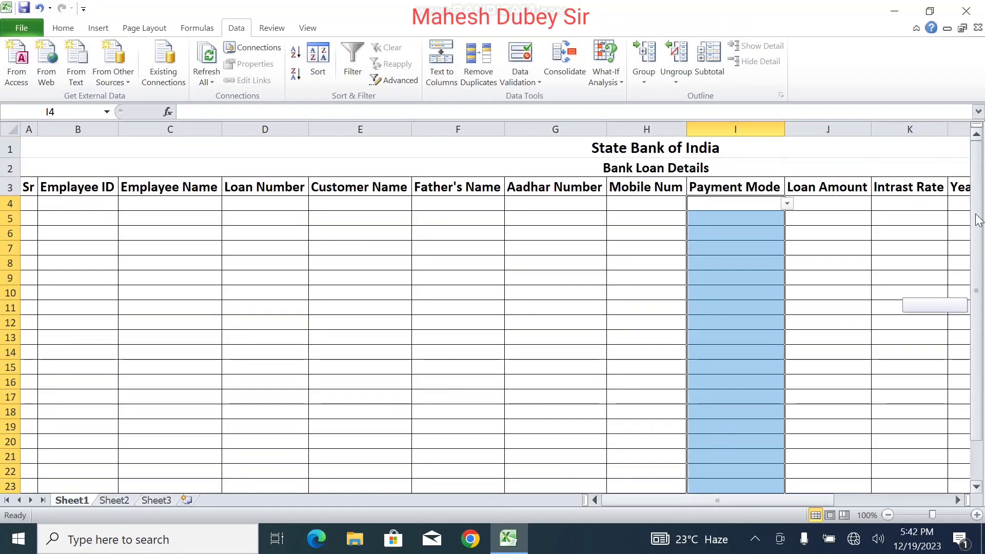
Step: Number the Sr column 1–23 by filling a series from A4 to A26
{"action": "left_click", "coordinate": [420, 202]}
{"action": "left_click", "coordinate": [31, 201]}
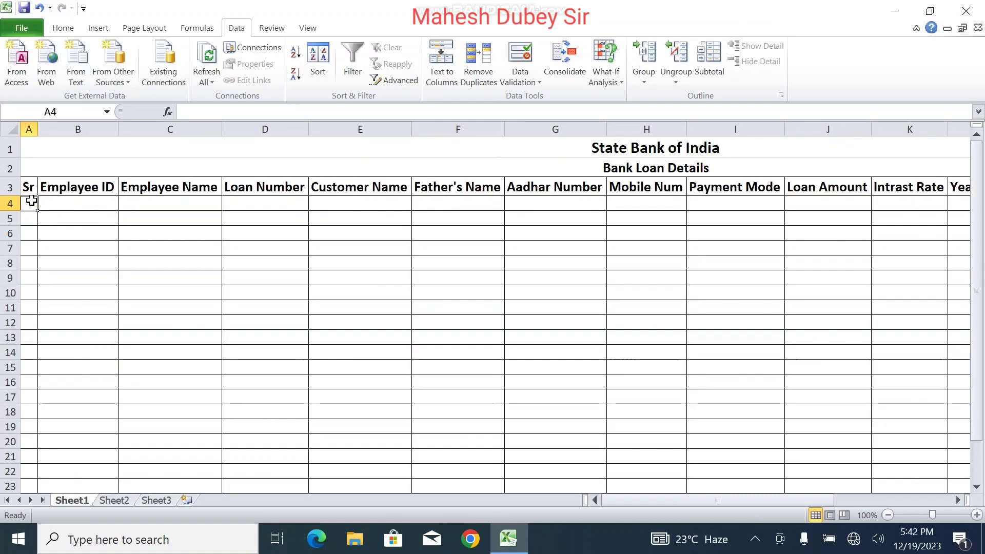
{"action": "type", "text": "1"}
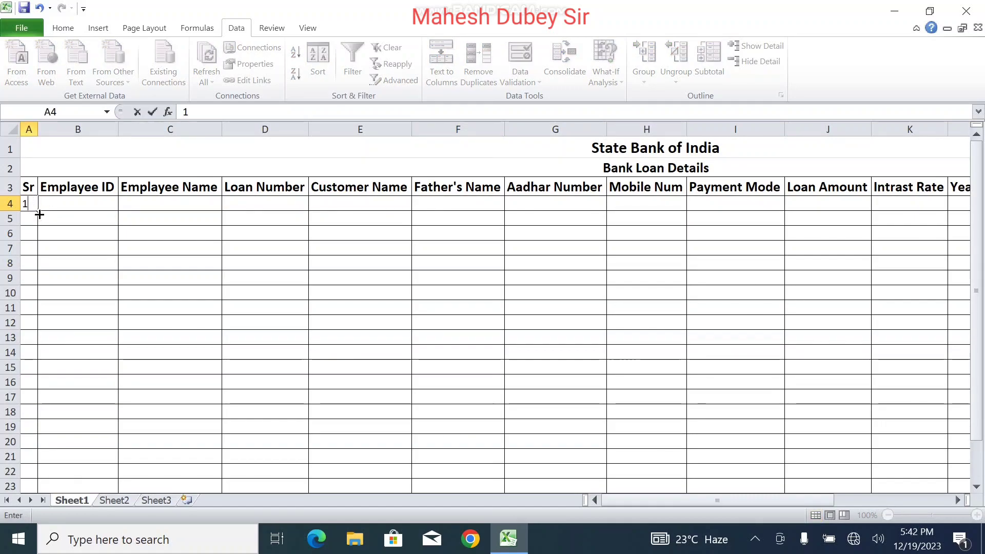
{"action": "left_click_drag", "start_coordinate": [37, 210], "coordinate": [48, 477]}
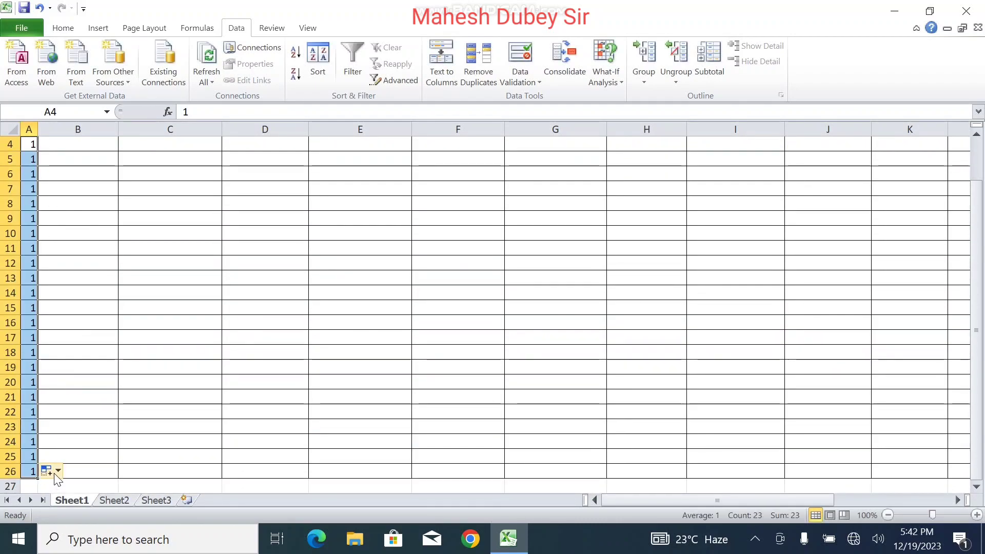
{"action": "left_click", "coordinate": [59, 472]}
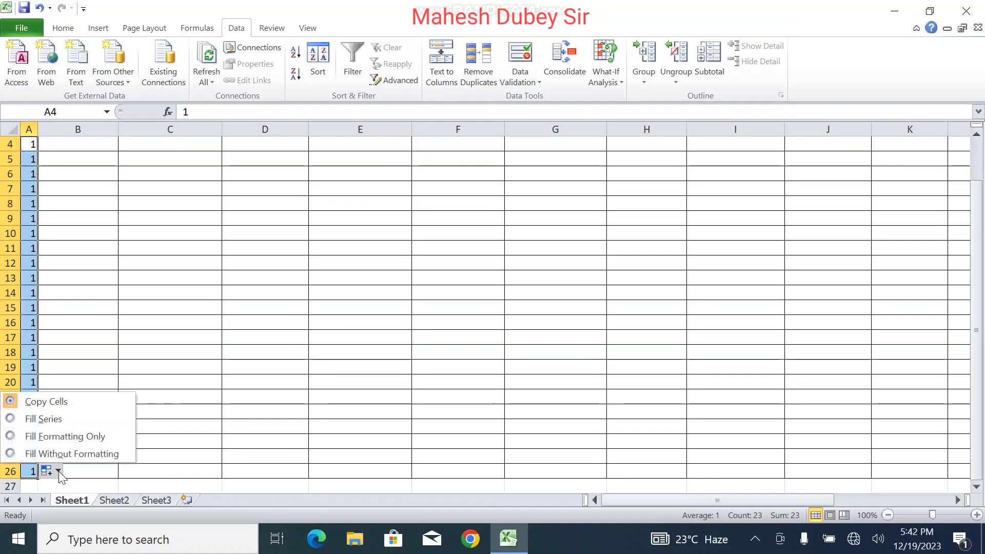
{"action": "left_click", "coordinate": [57, 423]}
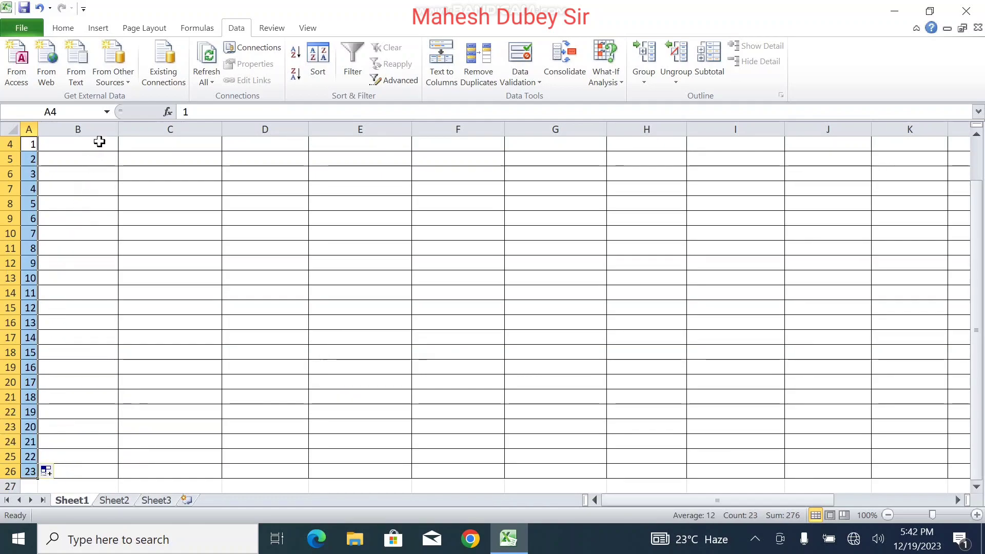
Step: Enter Employee ID A1020 in B4 and copy it down column B
{"action": "left_click", "coordinate": [97, 144]}
{"action": "left_click_drag", "start_coordinate": [979, 338], "coordinate": [963, 253]}
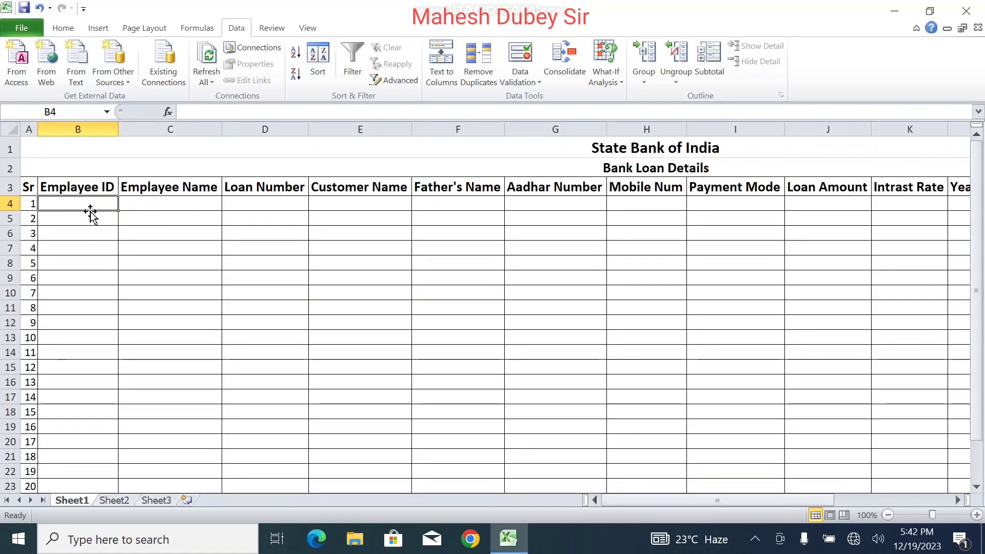
{"action": "type", "text": "A1020"}
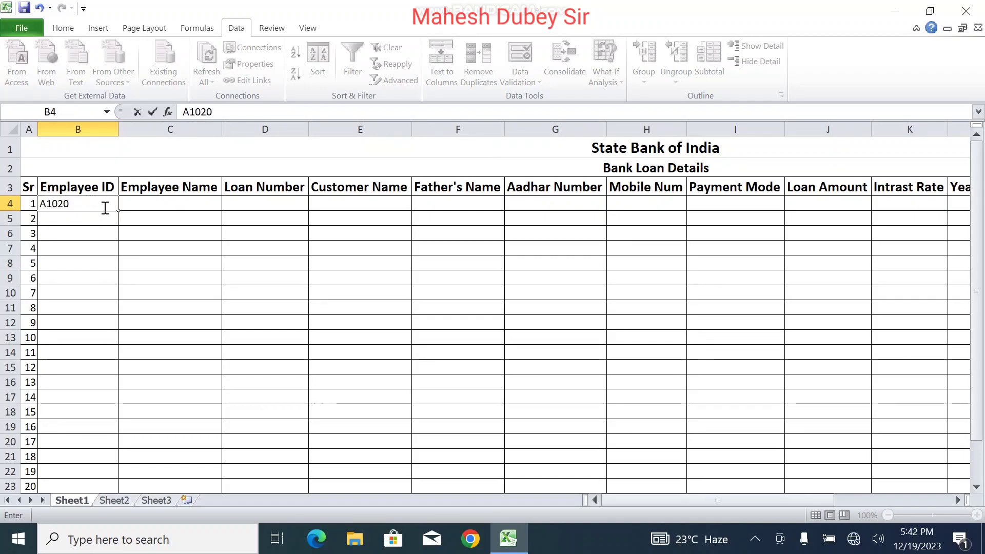
{"action": "left_click_drag", "start_coordinate": [120, 212], "coordinate": [106, 478]}
{"action": "left_click", "coordinate": [133, 469]}
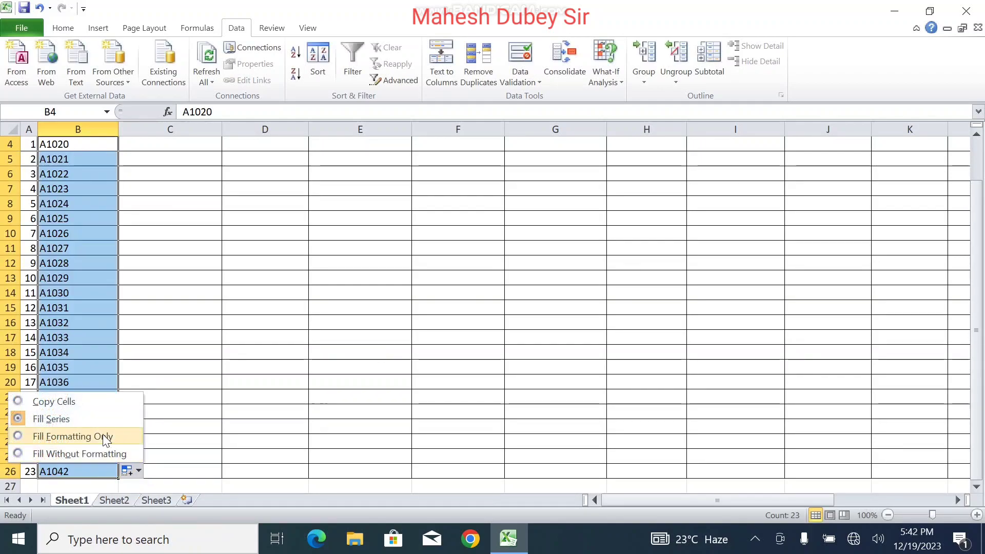
{"action": "left_click", "coordinate": [69, 402]}
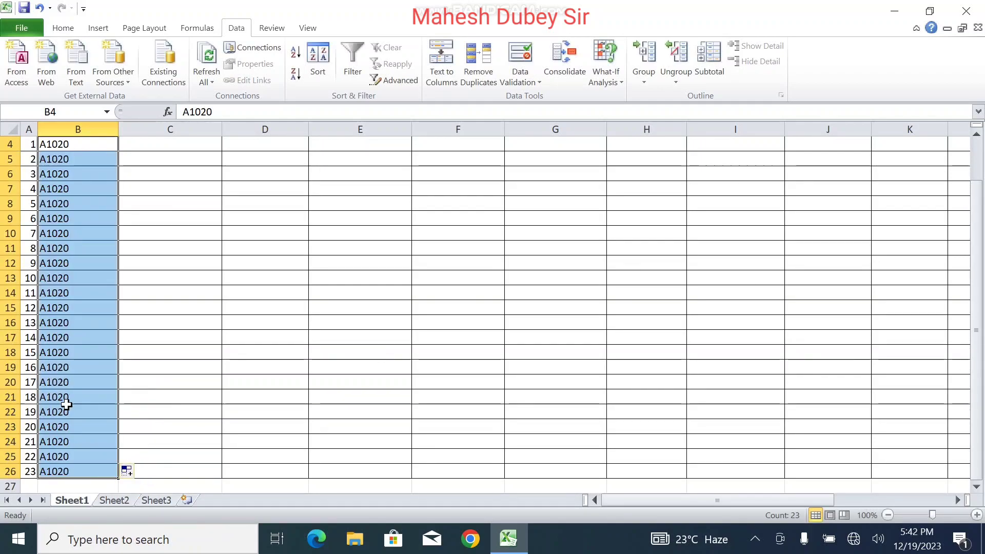
{"action": "left_click", "coordinate": [227, 279]}
{"action": "left_click_drag", "start_coordinate": [979, 297], "coordinate": [964, 218]}
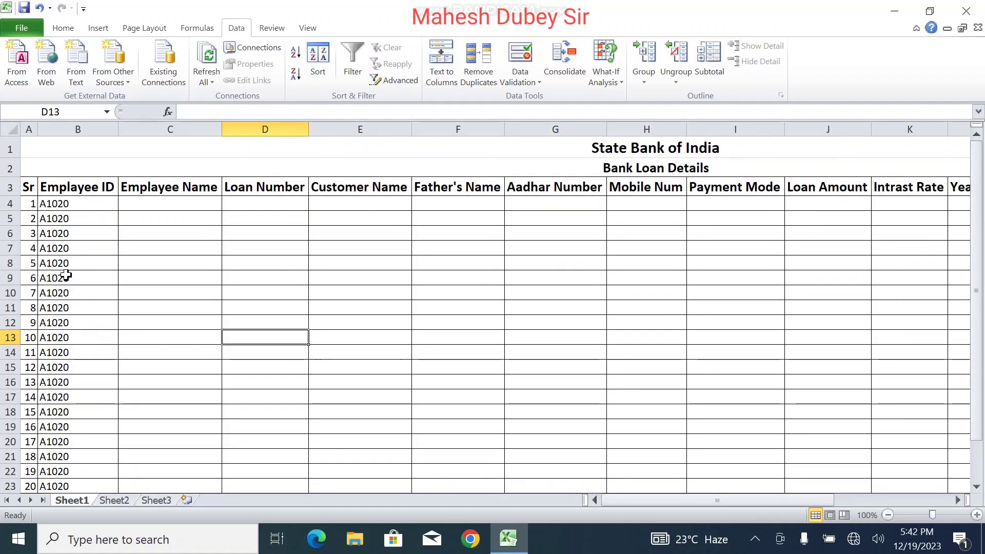
Step: Fill one employee's name in C4:C15 and a second employee's name in C16:C26
{"action": "left_click", "coordinate": [162, 203]}
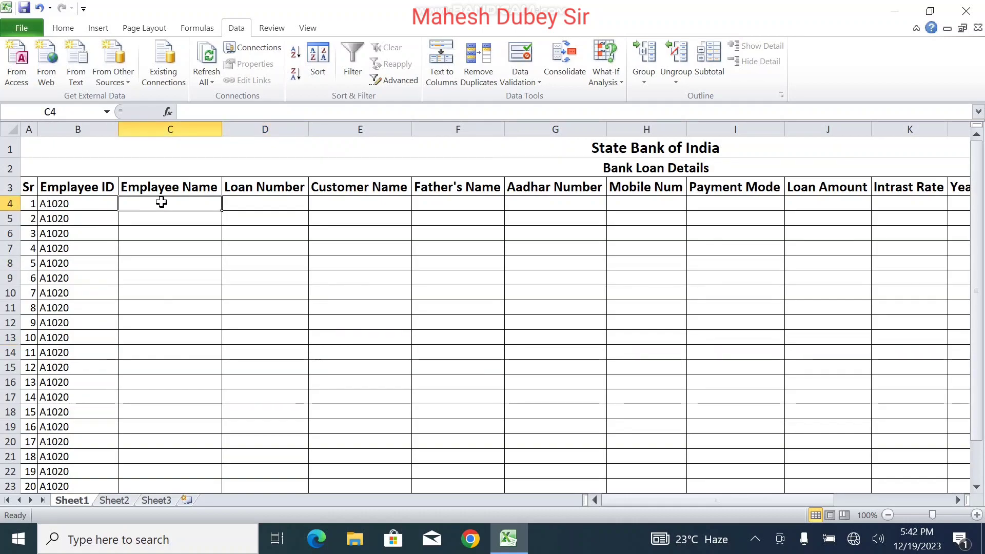
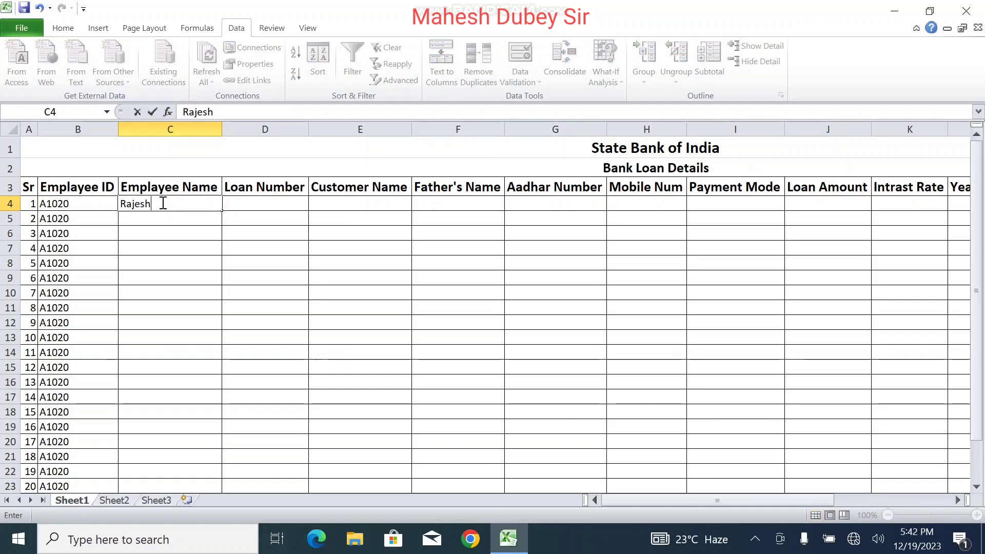
{"action": "left_click_drag", "start_coordinate": [222, 208], "coordinate": [219, 378]}
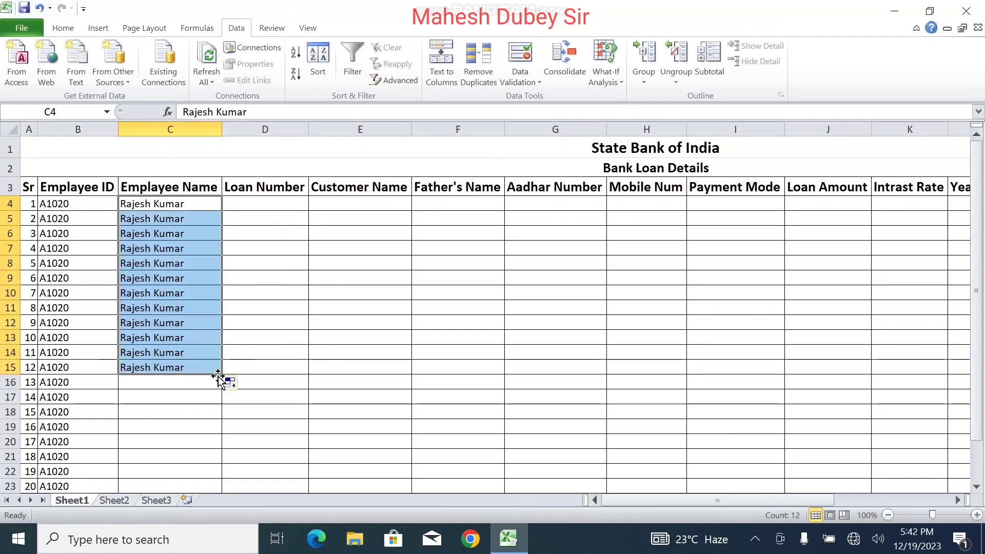
{"action": "left_click", "coordinate": [157, 384]}
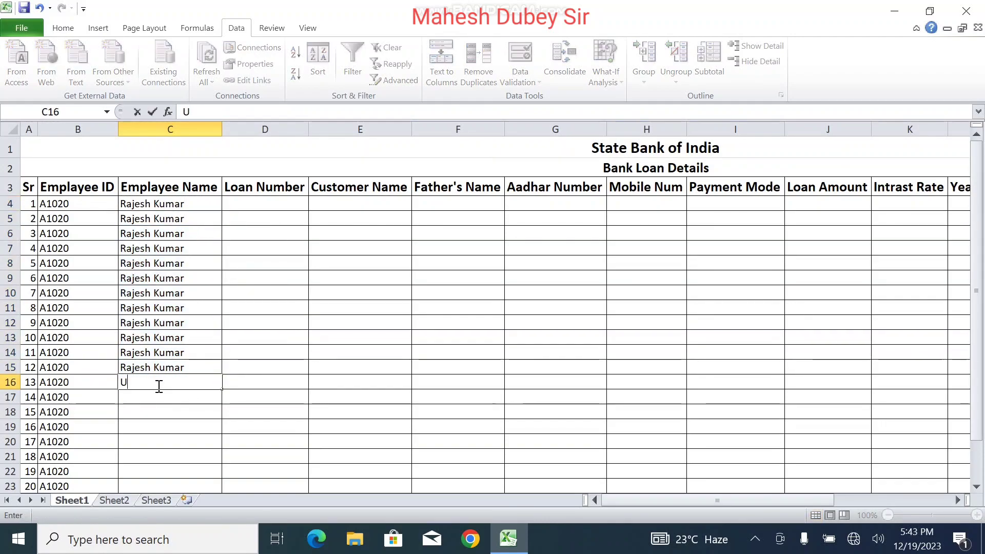
{"action": "left_click_drag", "start_coordinate": [224, 389], "coordinate": [222, 478]}
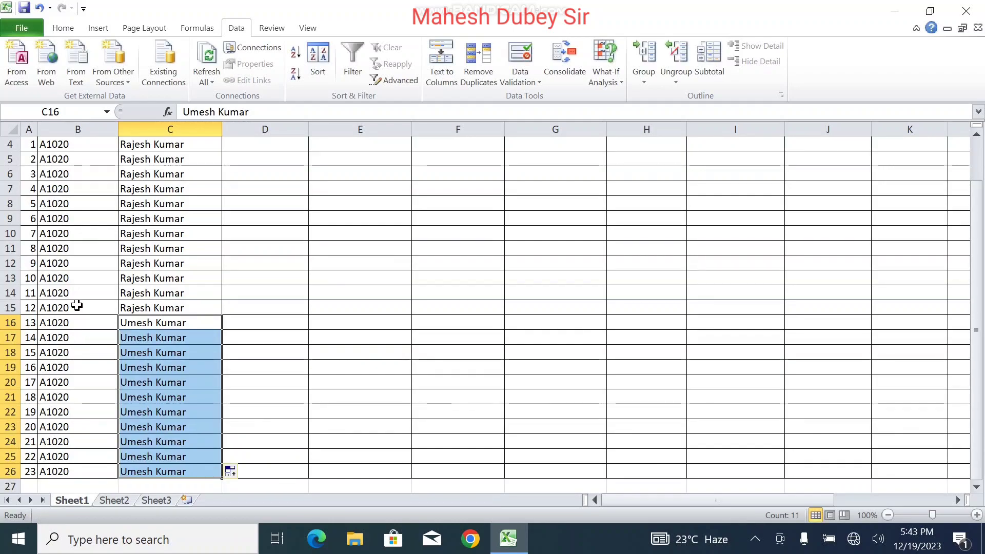
Step: Change B16 to A1021 and copy it down to row 26
{"action": "double_click", "coordinate": [74, 323]}
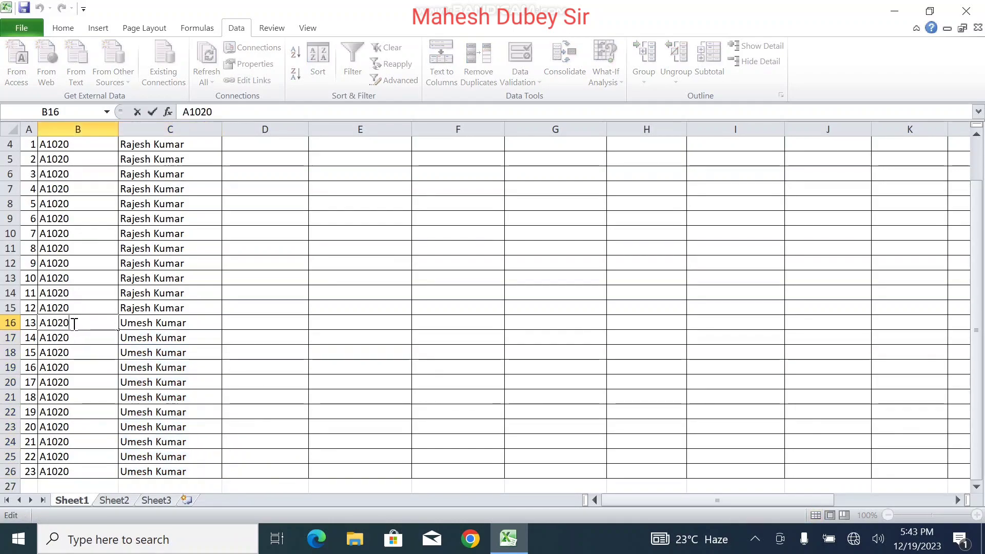
{"action": "key", "text": "BackSpace"}
{"action": "type", "text": "1"}
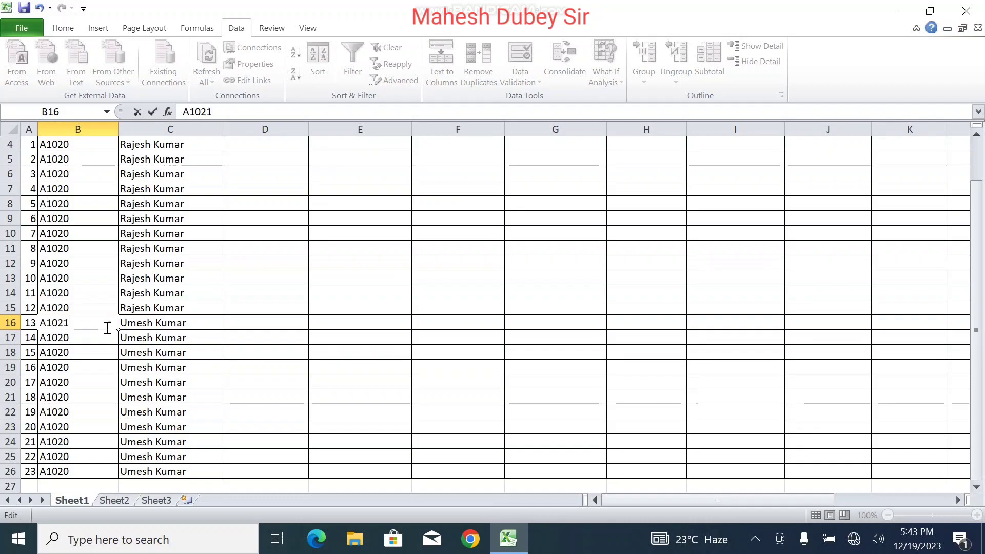
{"action": "left_click_drag", "start_coordinate": [117, 330], "coordinate": [110, 474]}
{"action": "left_click", "coordinate": [440, 339]}
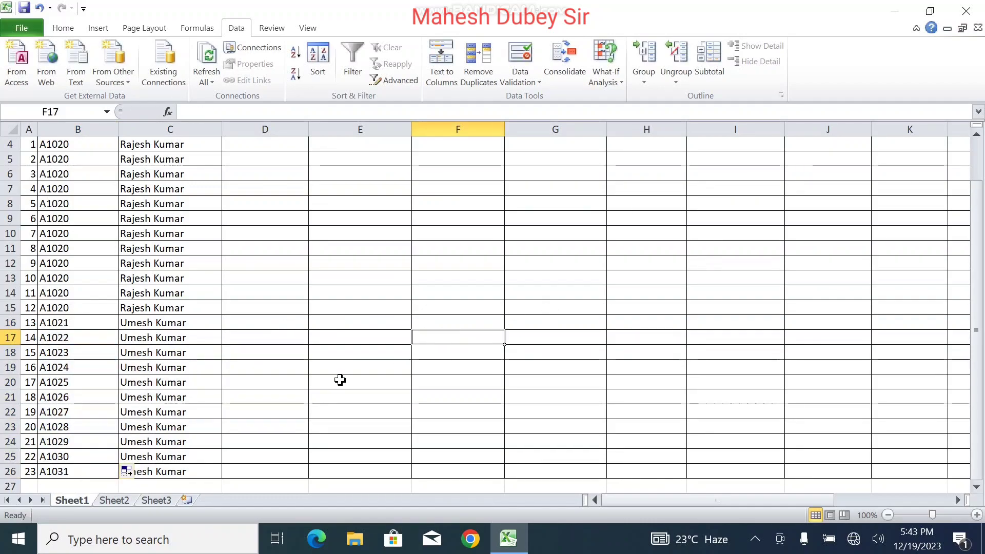
{"action": "left_click", "coordinate": [78, 471]}
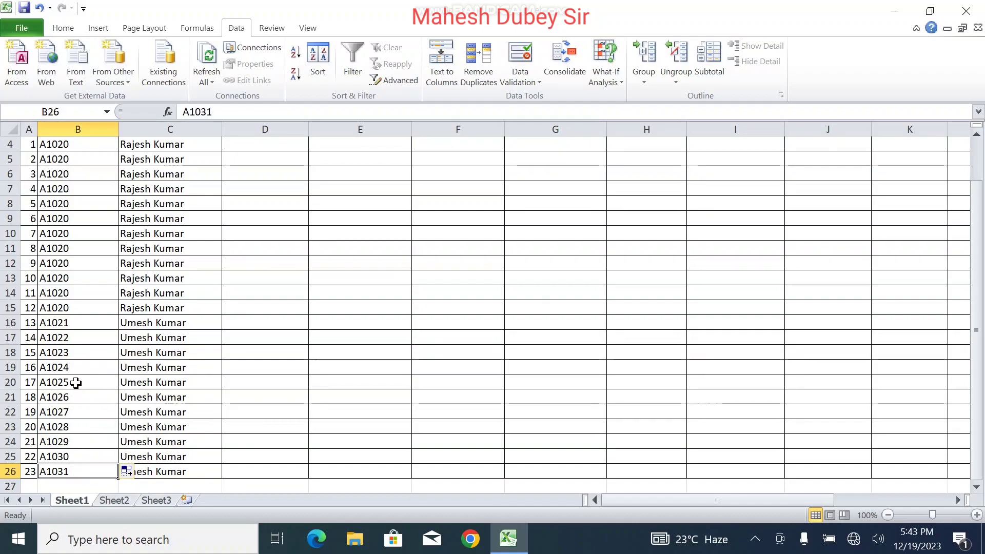
{"action": "left_click", "coordinate": [75, 324]}
{"action": "left_click_drag", "start_coordinate": [120, 334], "coordinate": [123, 471]}
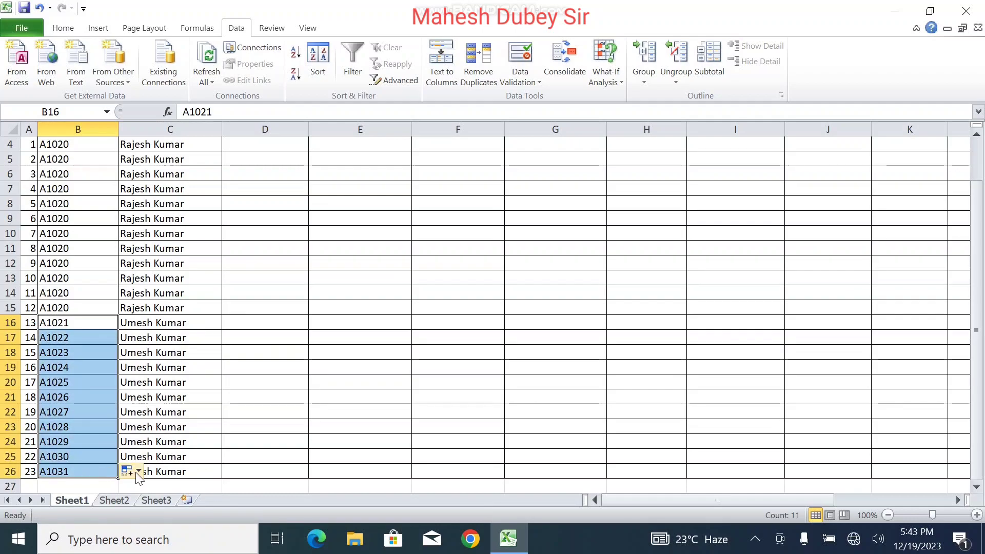
{"action": "left_click", "coordinate": [139, 471]}
{"action": "left_click", "coordinate": [84, 404]}
{"action": "left_click", "coordinate": [266, 364]}
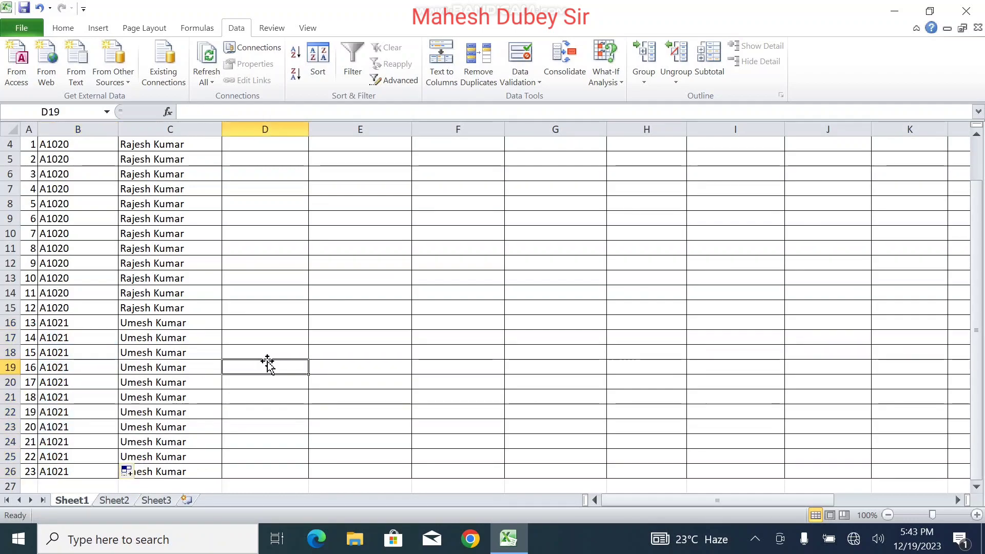
{"action": "left_click_drag", "start_coordinate": [972, 386], "coordinate": [956, 323]}
Step: Fill Loan Number cells D4:D26 as a series from 23456701 to 23456723
{"action": "left_click", "coordinate": [267, 204]}
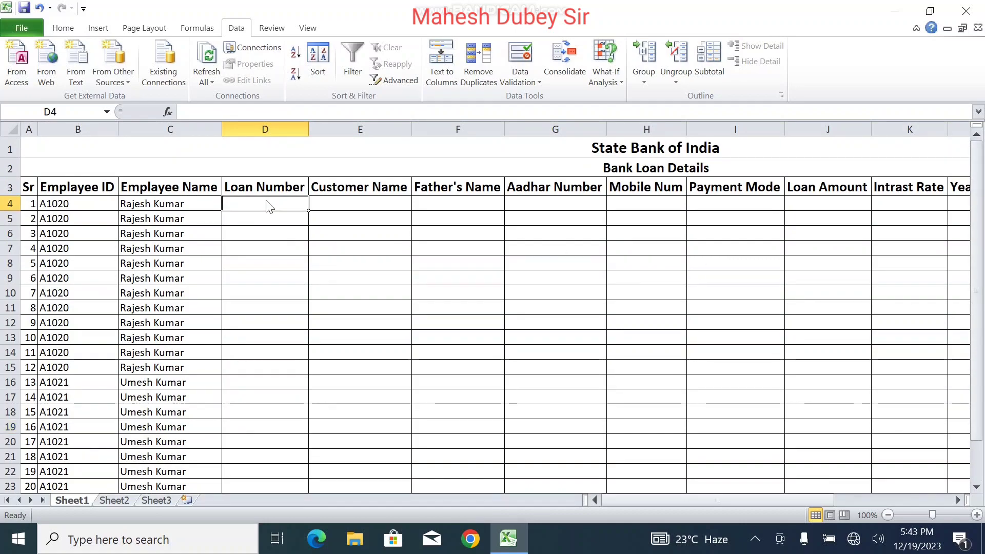
{"action": "type", "text": "23456701"}
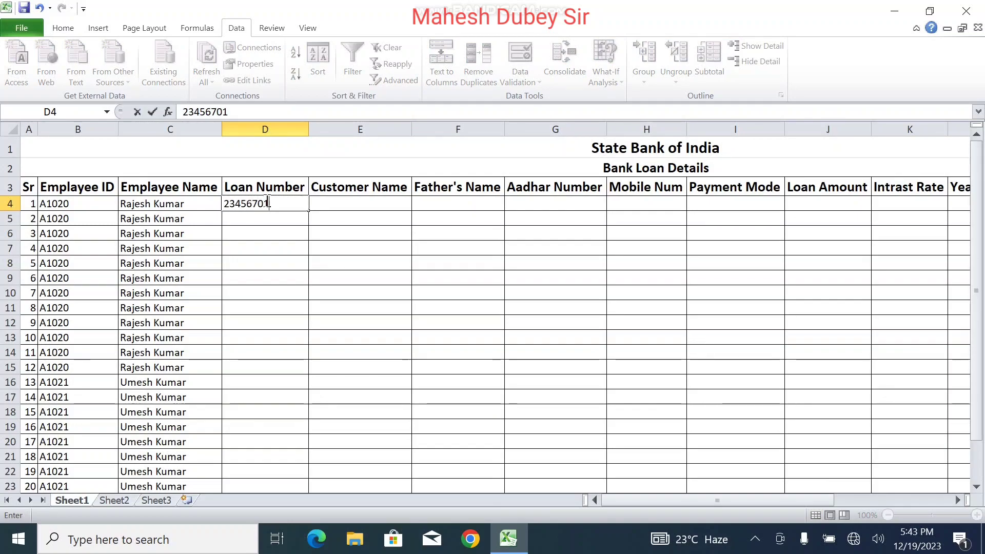
{"action": "left_click_drag", "start_coordinate": [311, 208], "coordinate": [308, 459]}
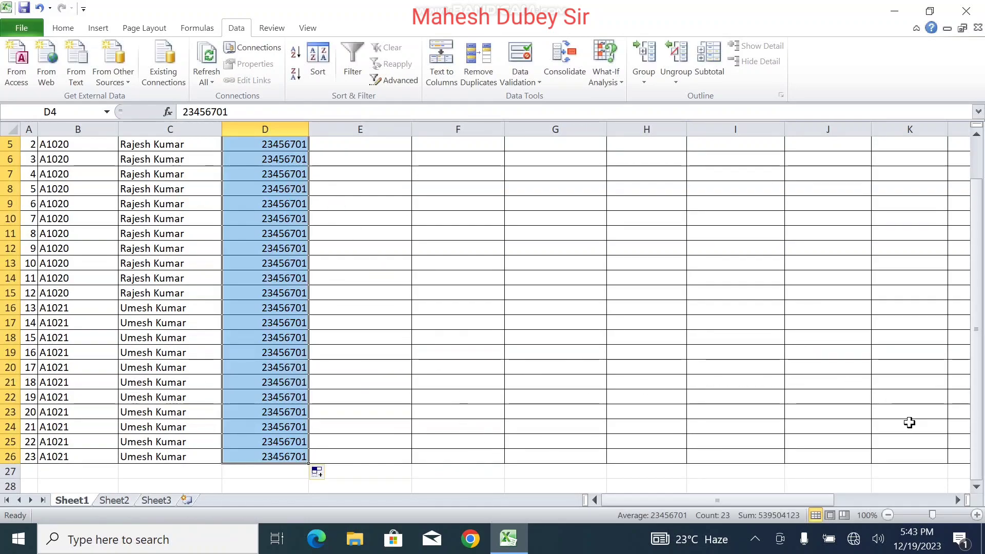
{"action": "left_click", "coordinate": [327, 473]}
{"action": "left_click", "coordinate": [266, 438]}
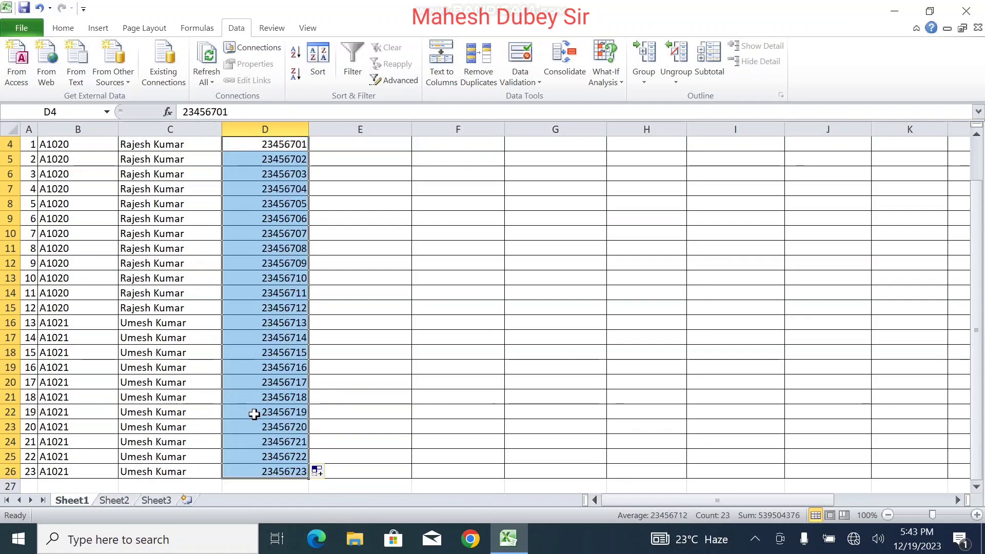
Step: Centre-align the Loan Number values in column D
{"action": "left_click_drag", "start_coordinate": [980, 336], "coordinate": [968, 270]}
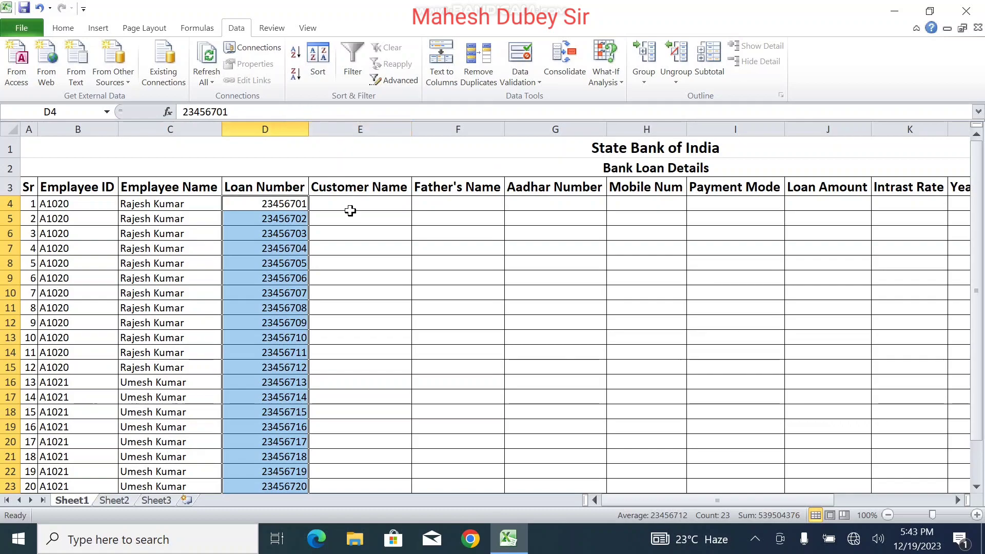
{"action": "left_click", "coordinate": [63, 28]}
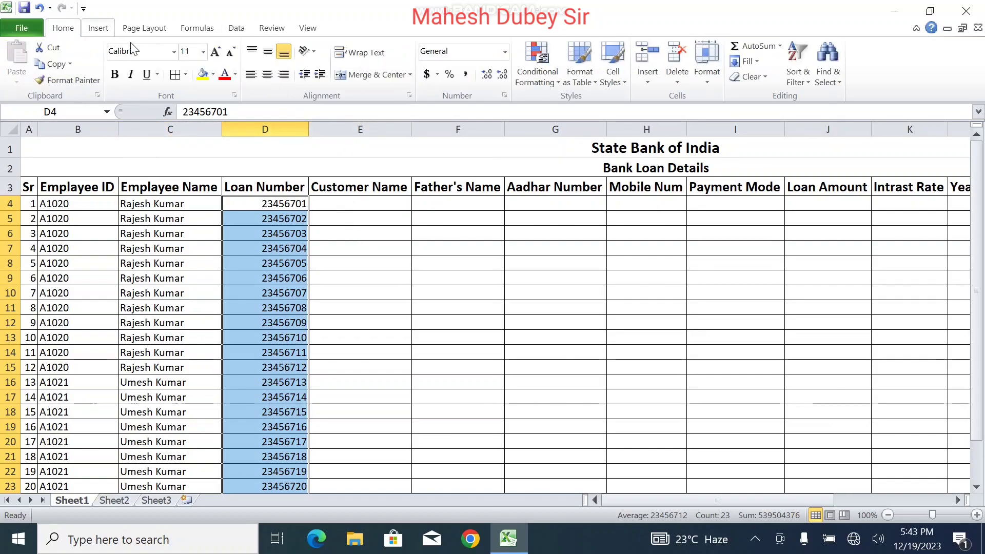
{"action": "left_click", "coordinate": [261, 74]}
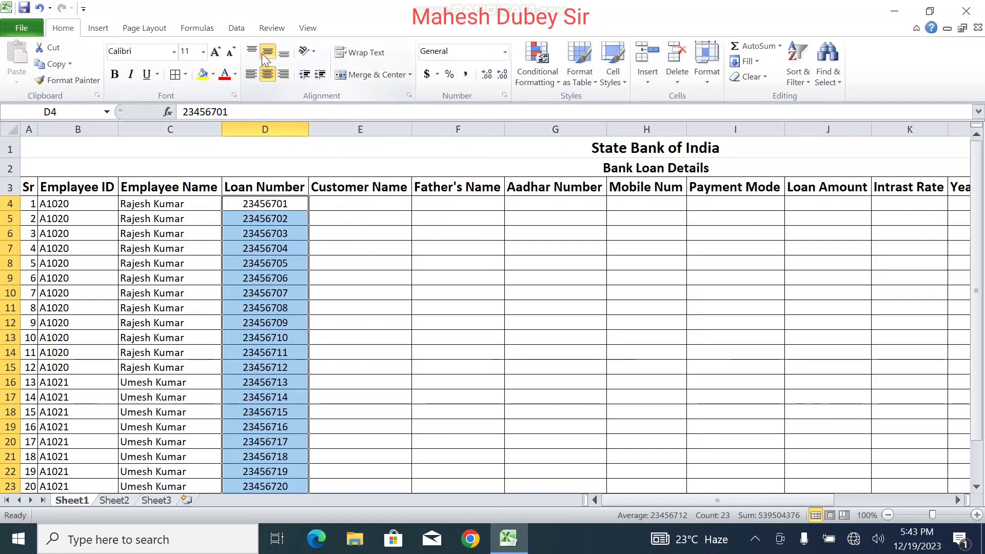
{"action": "left_click", "coordinate": [346, 203]}
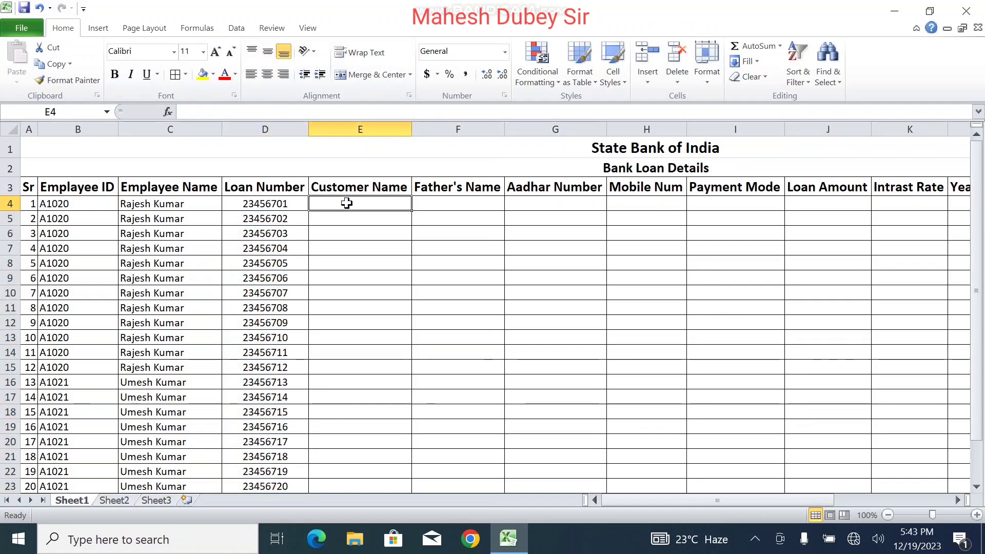
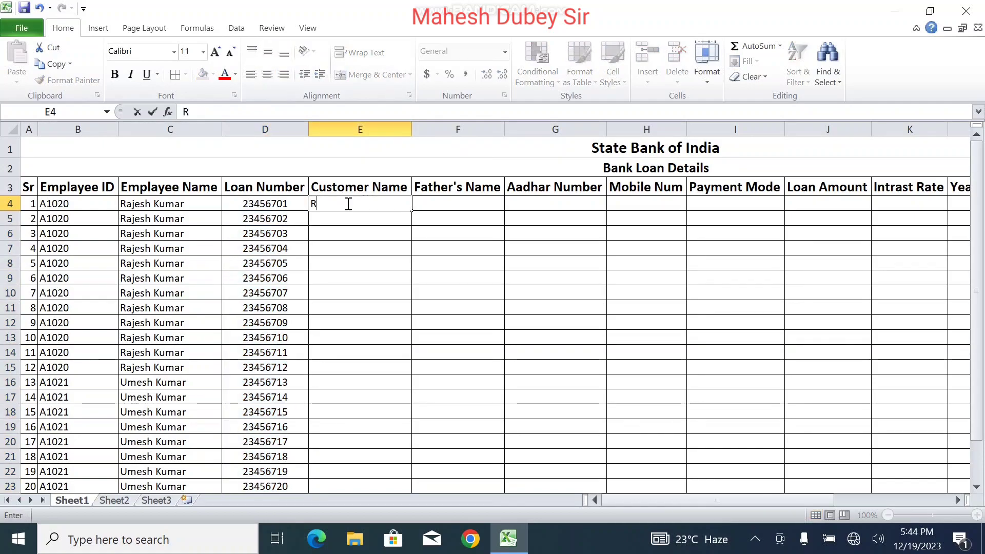
Step: Enter the first customer's name, father's name and 12-digit Aadhar number in row 4
{"action": "key", "text": "Tab"}
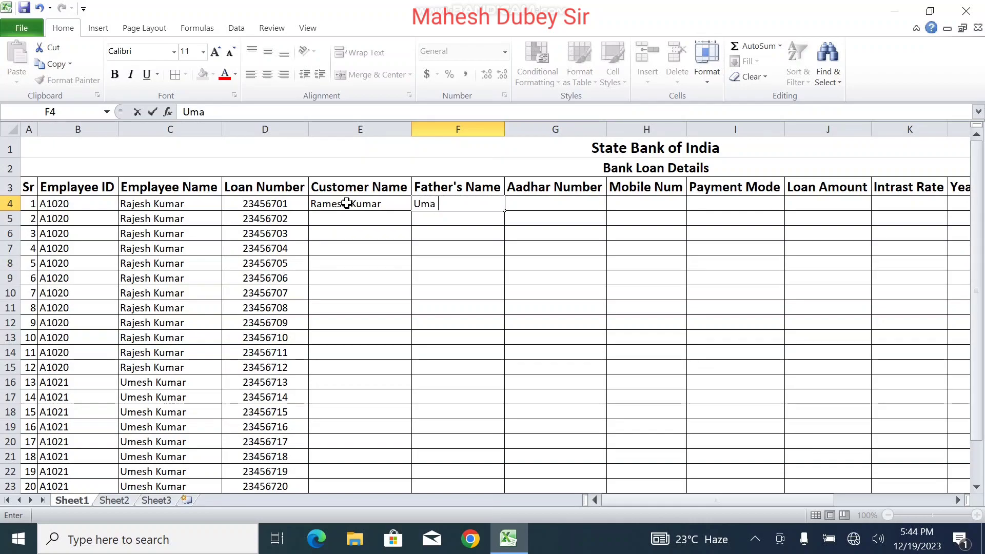
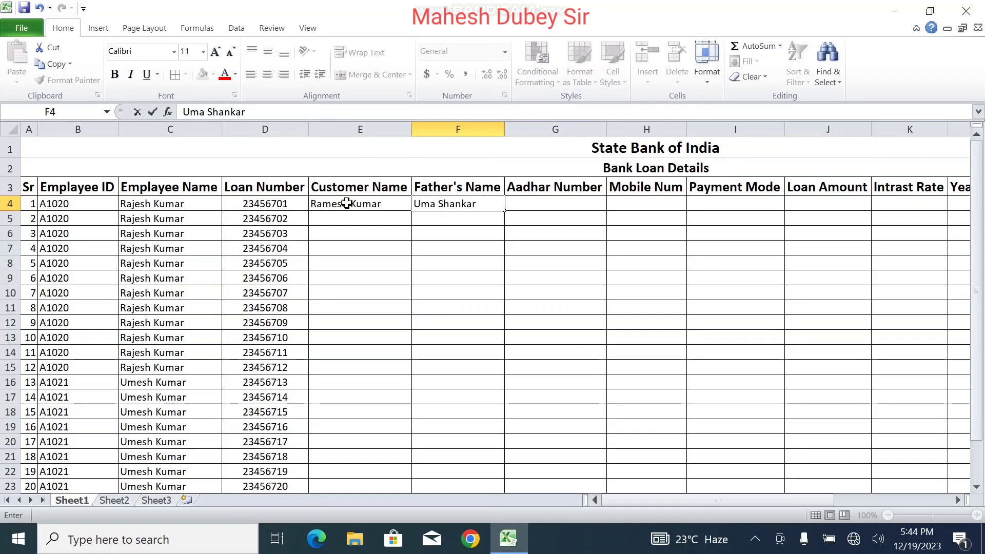
{"action": "key", "text": "Tab"}
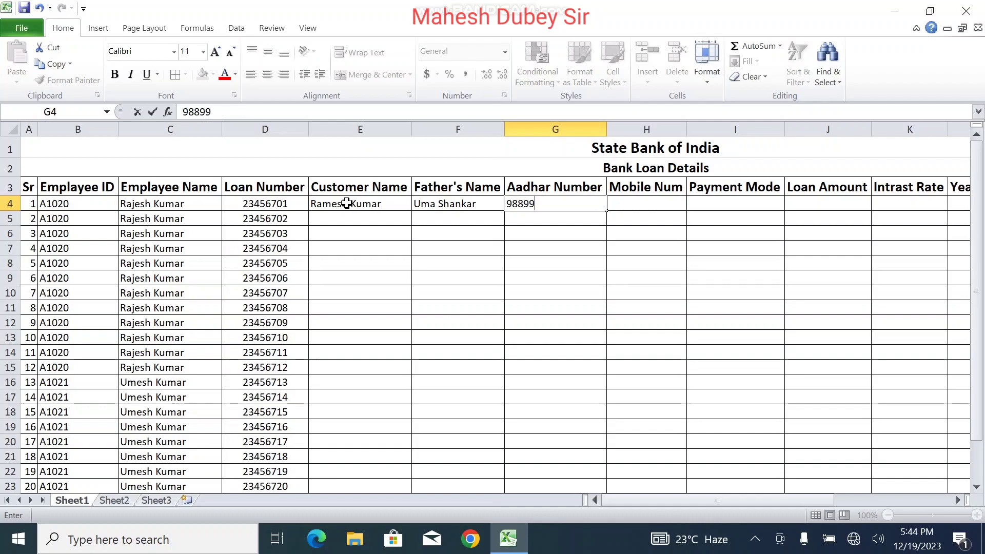
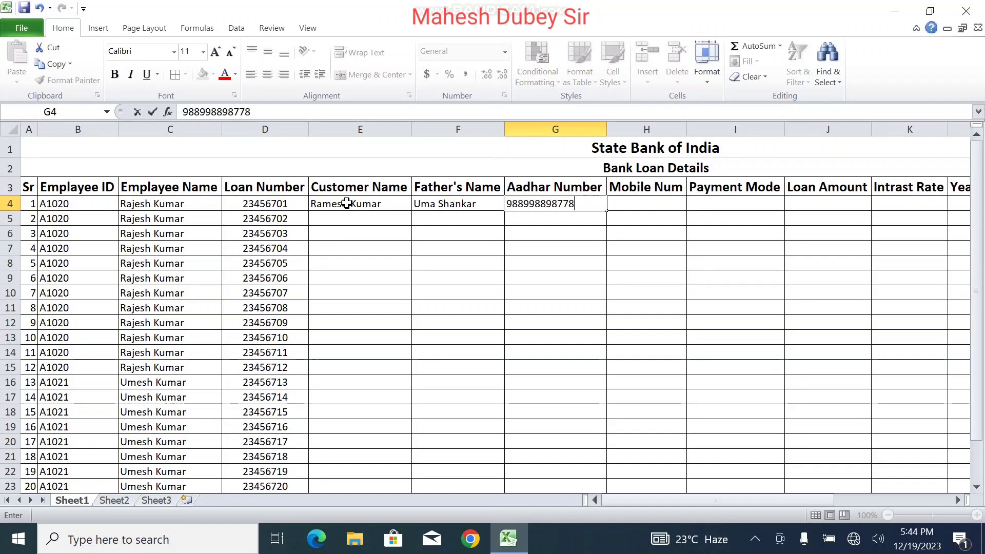
{"action": "left_click", "coordinate": [558, 243]}
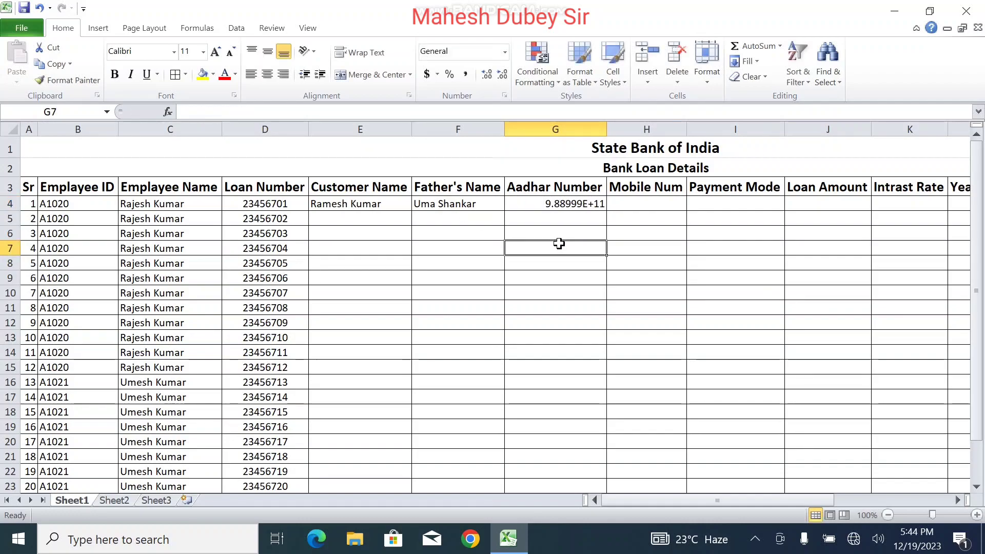
Step: Format G4:G26 as Number with no decimals so Aadhar numbers show in full
{"action": "left_click", "coordinate": [568, 205]}
{"action": "left_click_drag", "start_coordinate": [568, 208], "coordinate": [567, 471]}
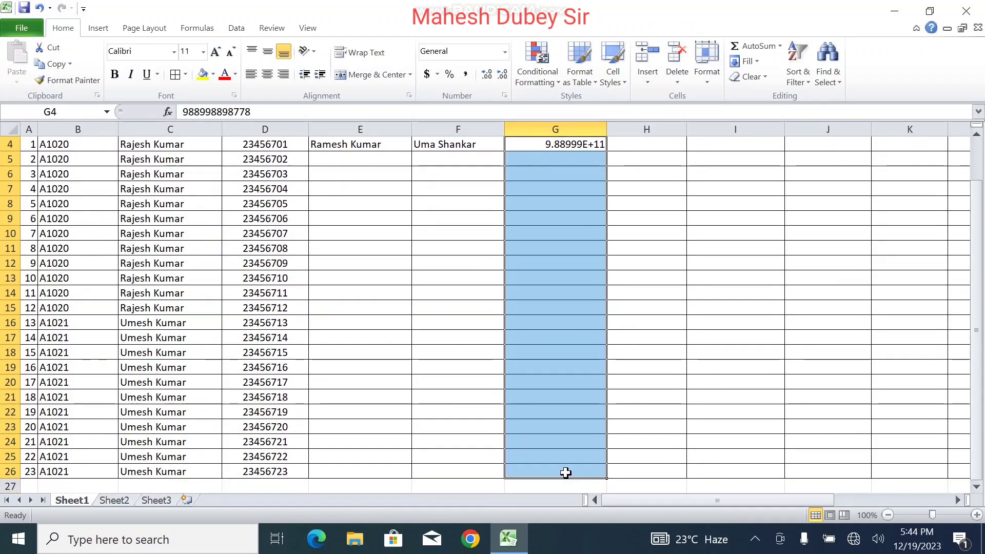
{"action": "left_click", "coordinate": [505, 51]}
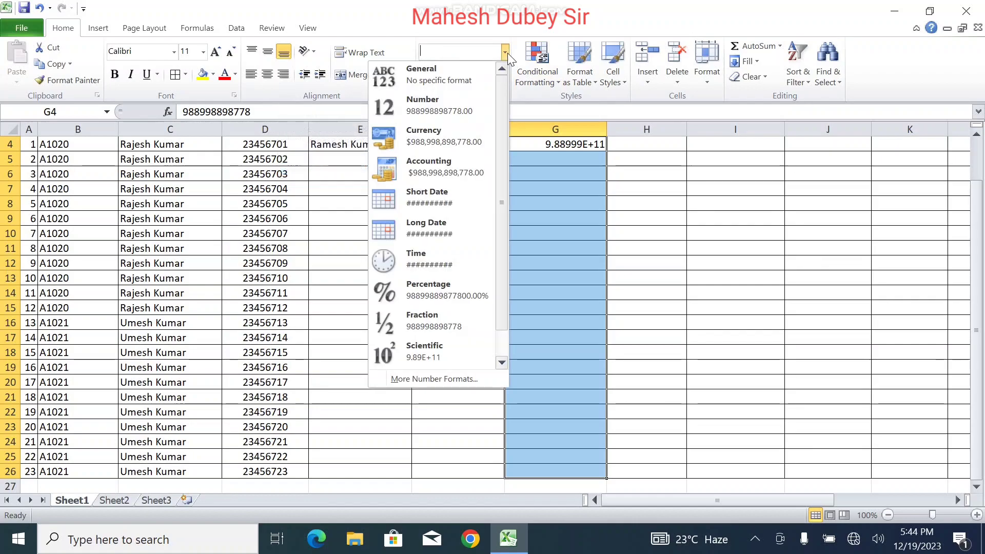
{"action": "left_click", "coordinate": [472, 100]}
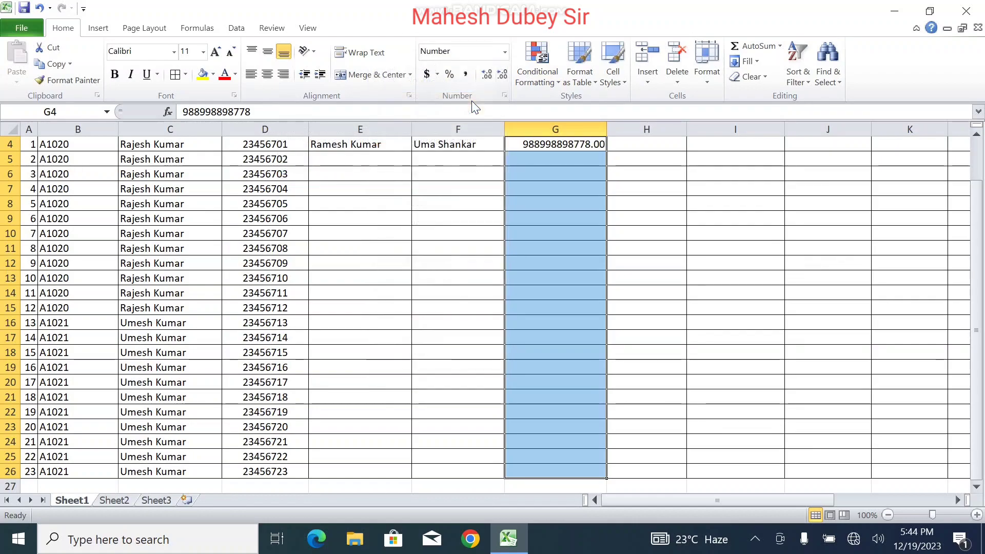
{"action": "left_click", "coordinate": [506, 75]}
{"action": "left_click", "coordinate": [502, 74]}
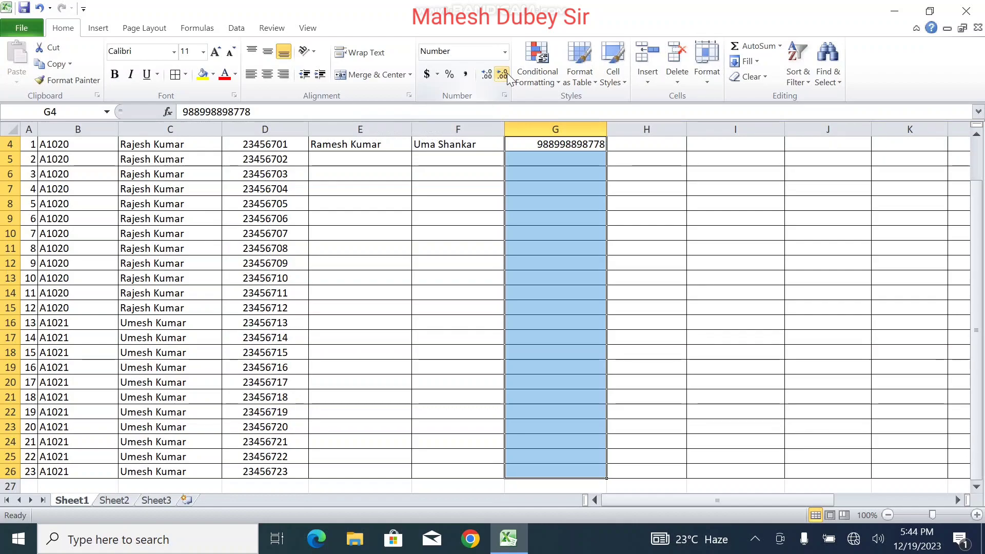
{"action": "left_click_drag", "start_coordinate": [979, 281], "coordinate": [979, 270]}
Step: Enter the first customer's mobile number in I4's neighbour Mobile Num cell, fixing a missing digit
{"action": "left_click", "coordinate": [622, 204]}
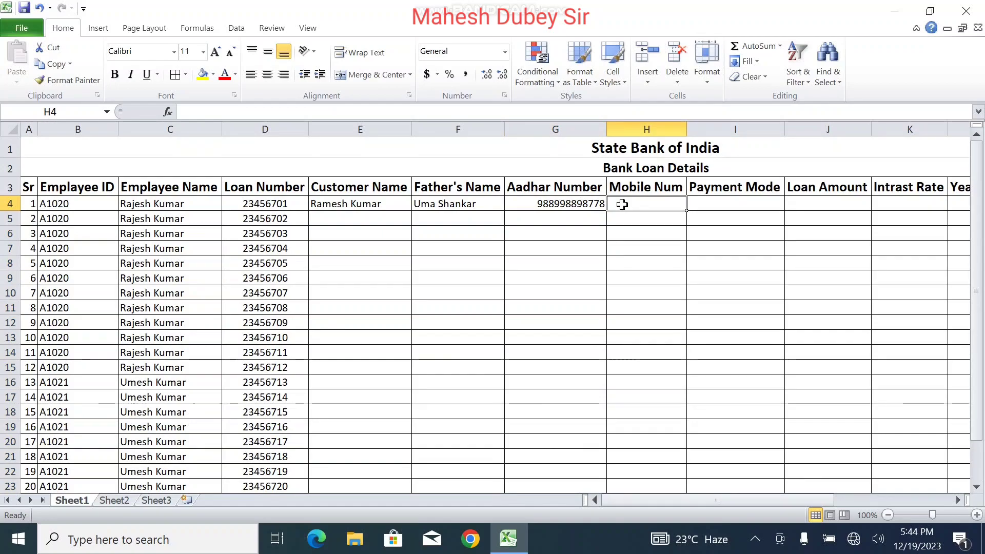
{"action": "key", "text": "Return"}
{"action": "left_click", "coordinate": [666, 203]}
{"action": "left_click", "coordinate": [362, 112]}
{"action": "type", "text": "0"}
{"action": "key", "text": "Return"}
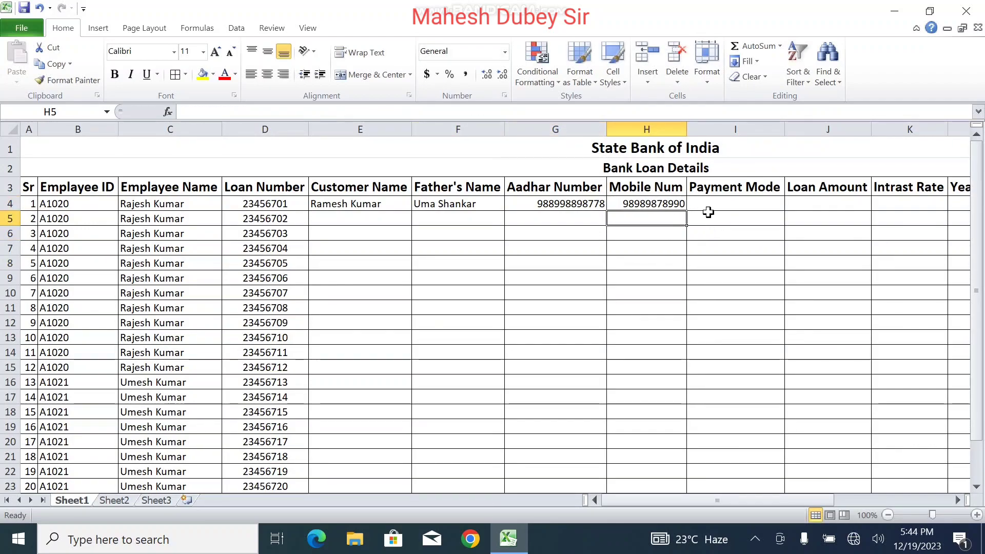
{"action": "left_click", "coordinate": [673, 203]}
Step: Set row 4 to Cash payment mode, a 500000 loan, 8% interest and a 60-month term
{"action": "left_click", "coordinate": [726, 203]}
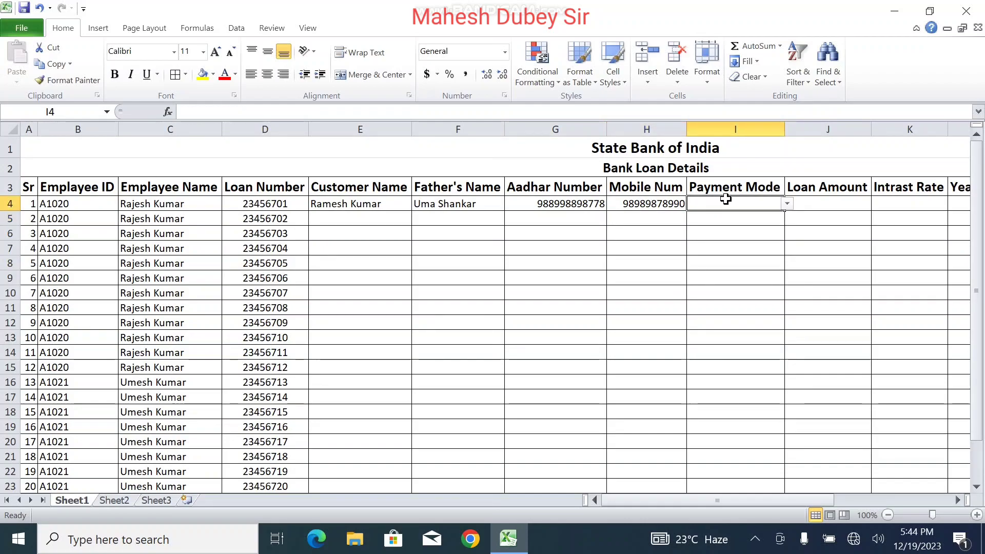
{"action": "left_click", "coordinate": [786, 203]}
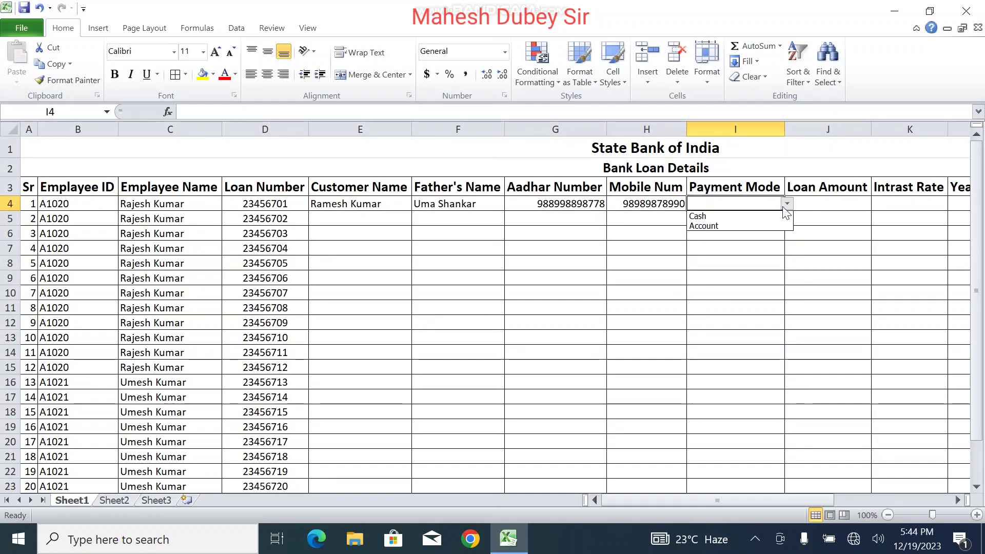
{"action": "left_click", "coordinate": [749, 218]}
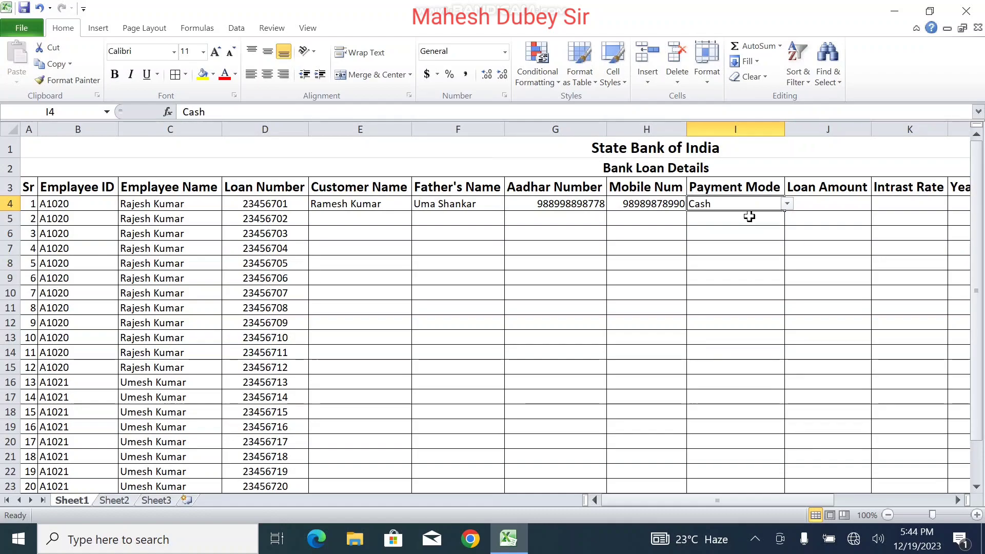
{"action": "left_click", "coordinate": [827, 204]}
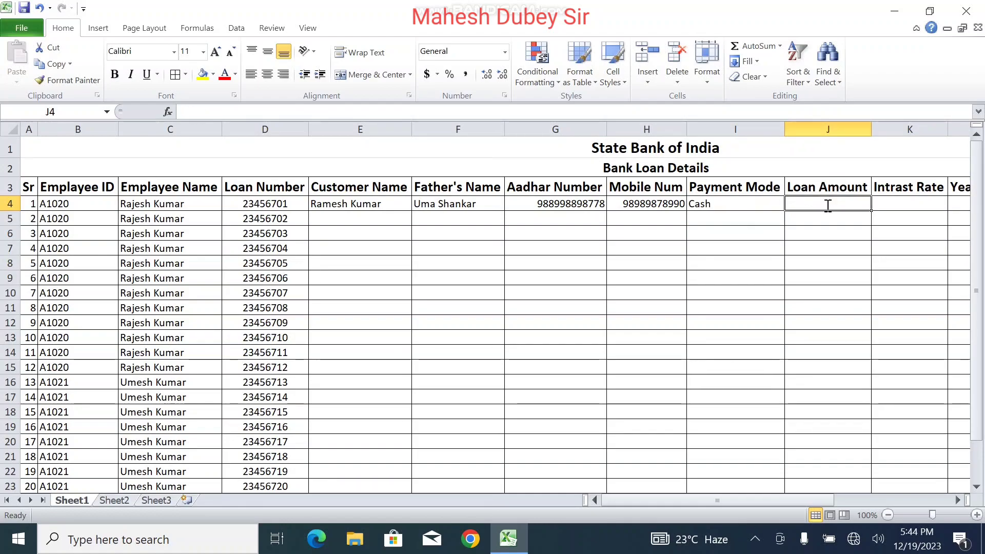
{"action": "type", "text": "500000"}
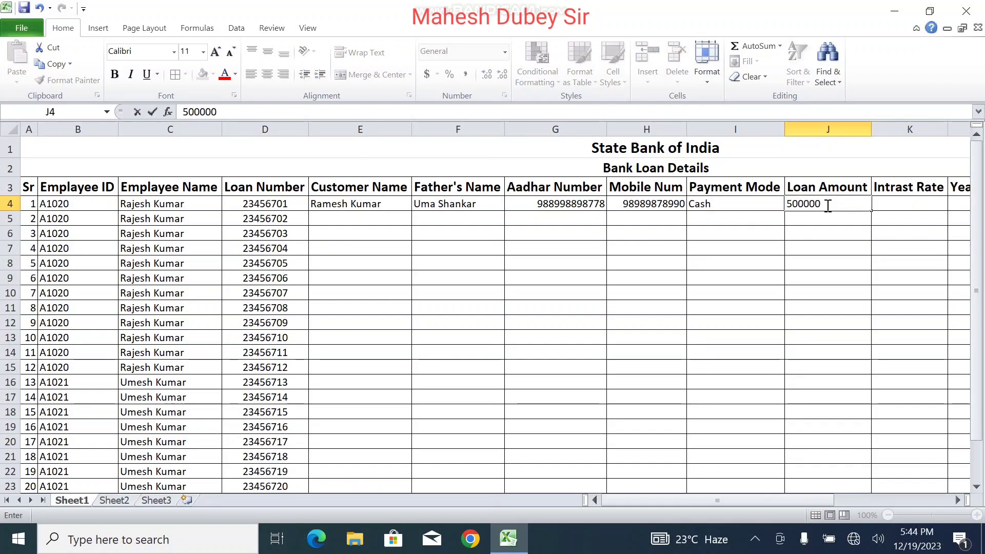
{"action": "key", "text": "Tab"}
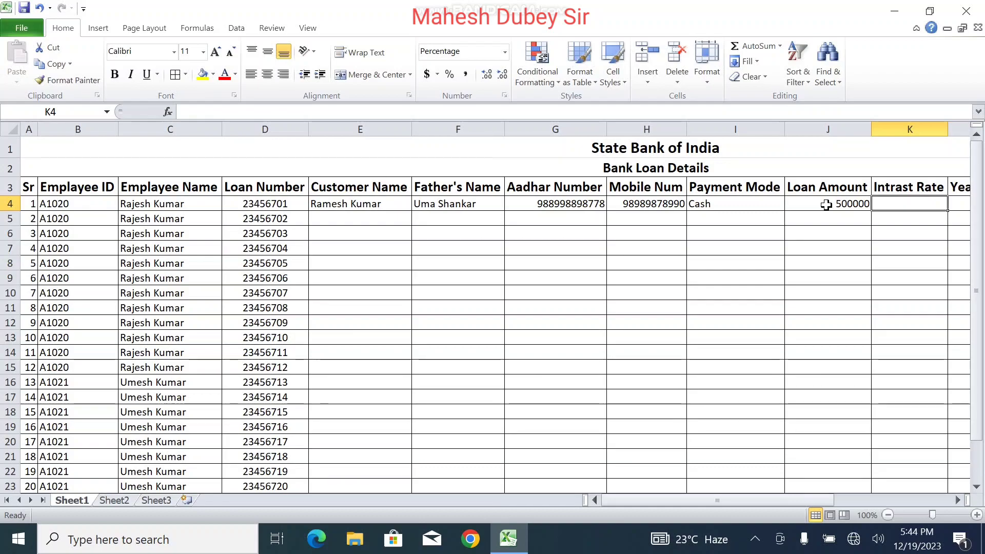
{"action": "type", "text": "8"}
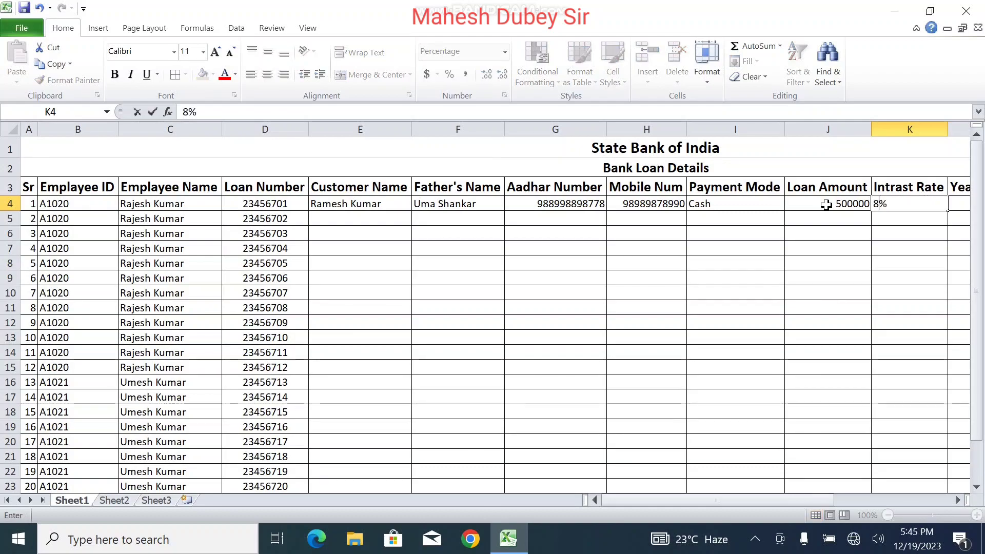
{"action": "key", "text": "Tab"}
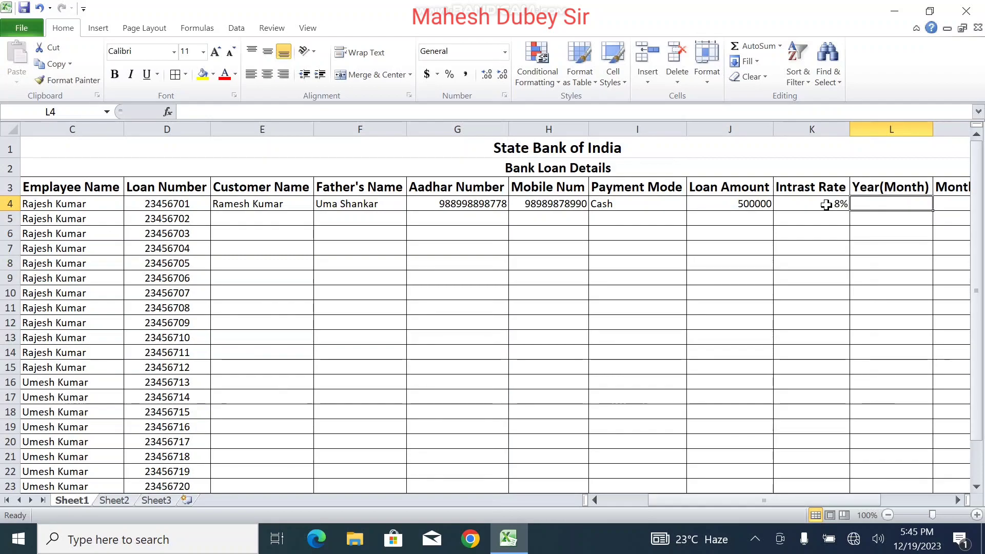
{"action": "type", "text": "1"}
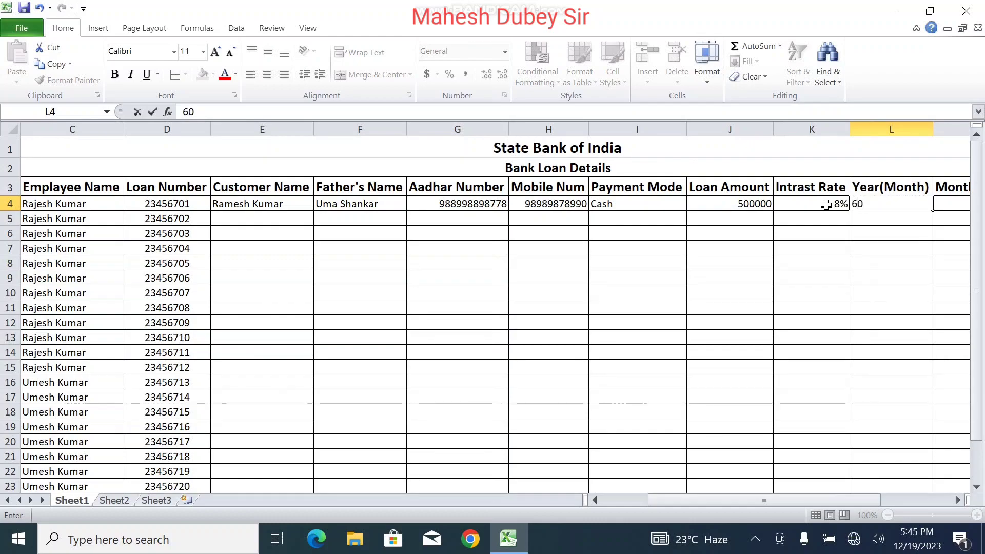
{"action": "type", "text": "0"}
{"action": "key", "text": "Tab"}
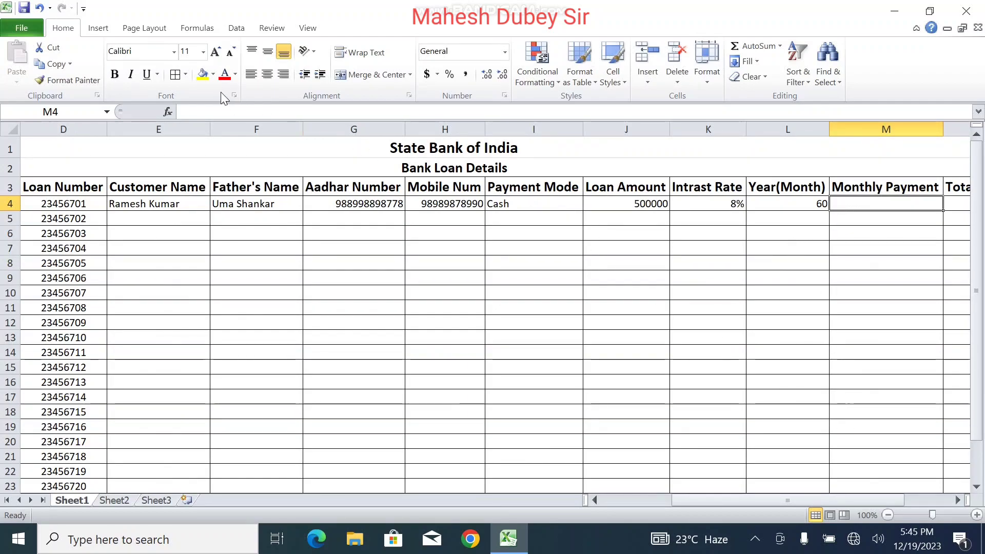
Step: Insert the Financial PMT function into Monthly Payment cell M4
{"action": "left_click", "coordinate": [168, 111]}
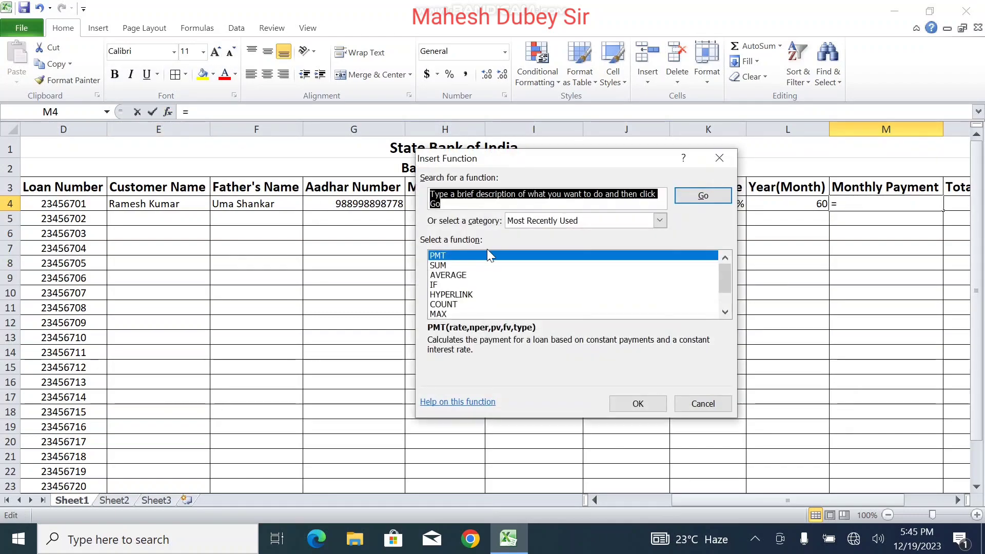
{"action": "left_click", "coordinate": [586, 221]}
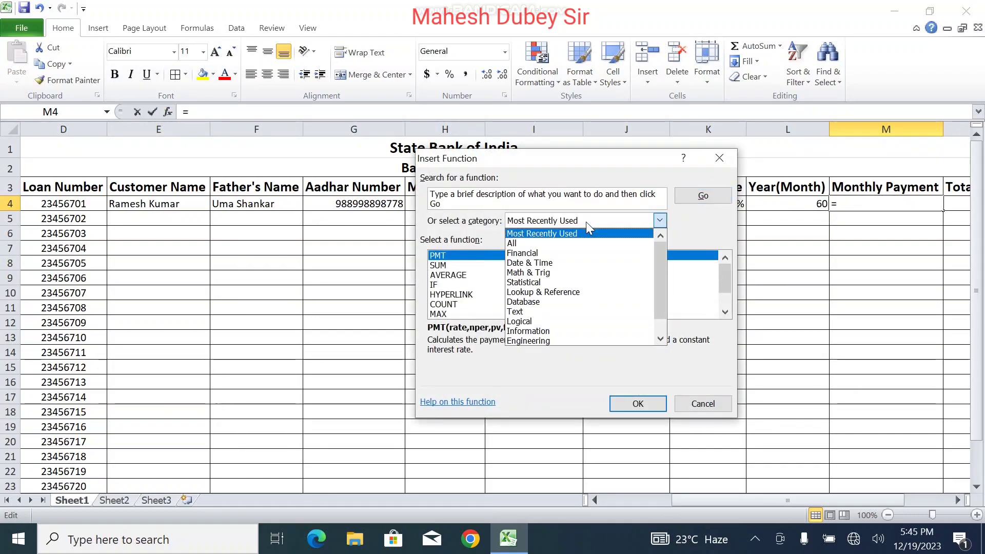
{"action": "left_click", "coordinate": [540, 253]}
{"action": "left_click", "coordinate": [462, 277]}
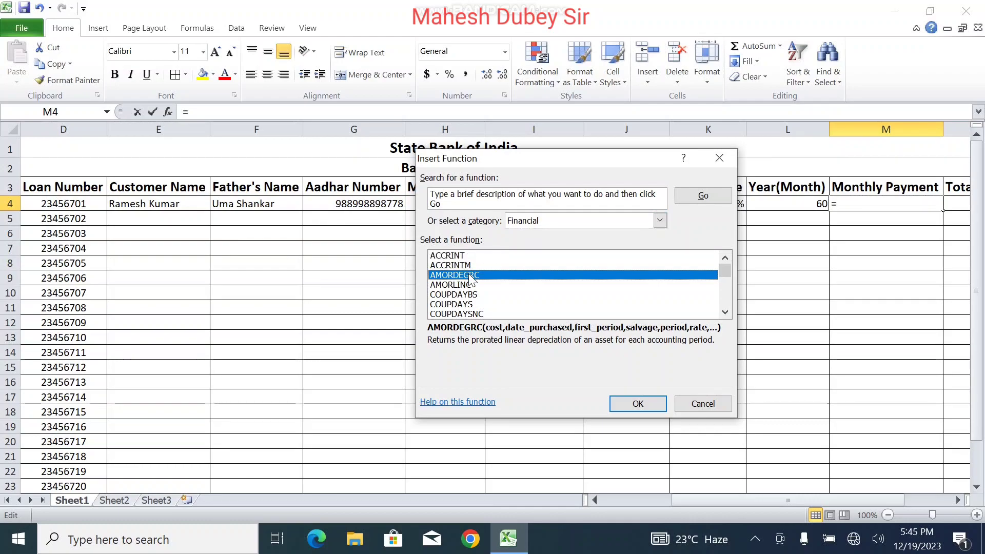
{"action": "key", "text": "p"}
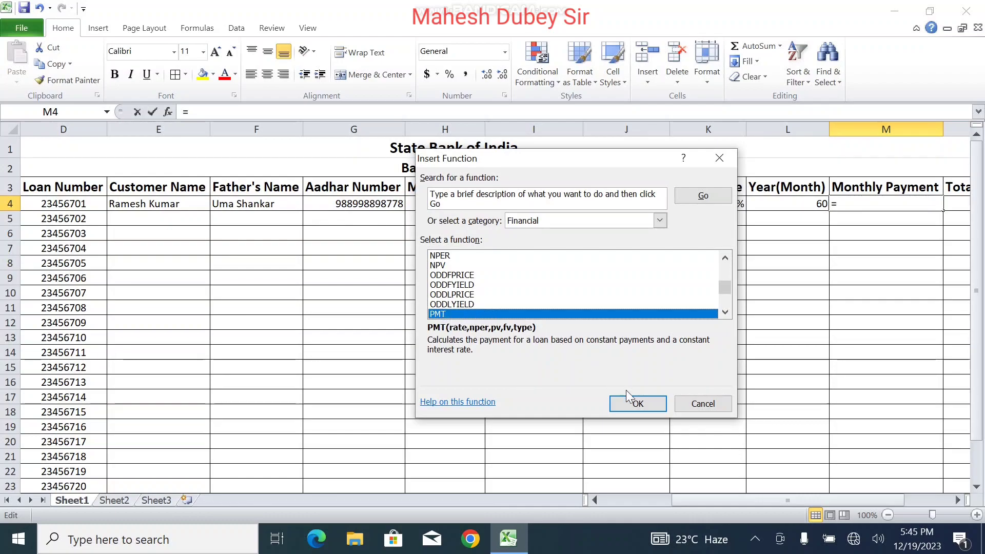
{"action": "left_click", "coordinate": [648, 405]}
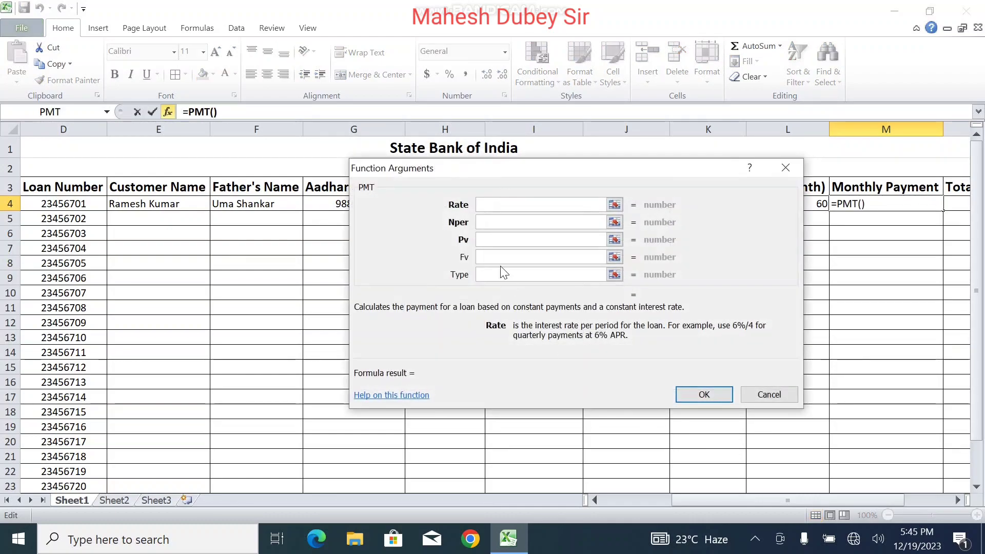
Step: Set PMT arguments Rate K4/12, Nper L4 and Pv J4, giving ($10,138.20)
{"action": "left_click_drag", "start_coordinate": [490, 165], "coordinate": [239, 197]}
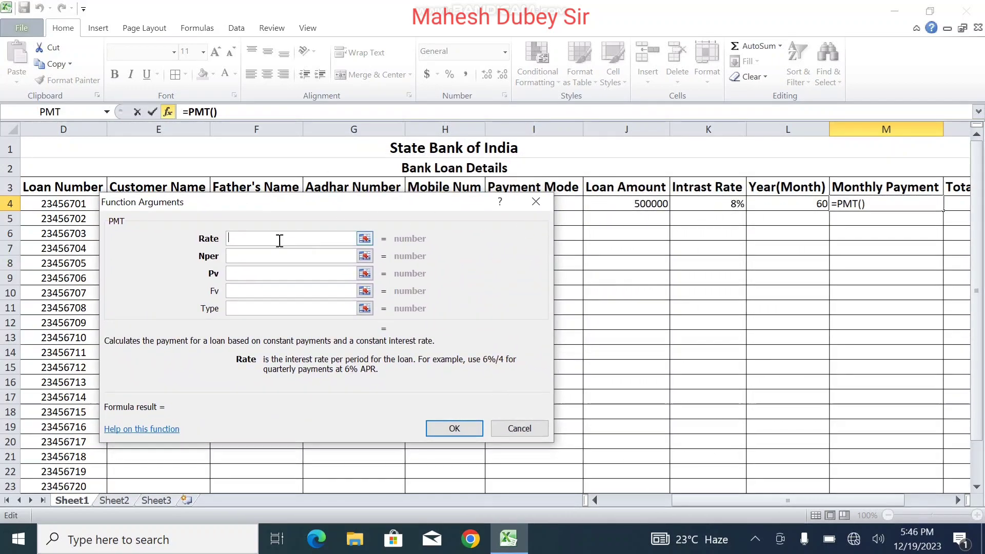
{"action": "left_click", "coordinate": [713, 203]}
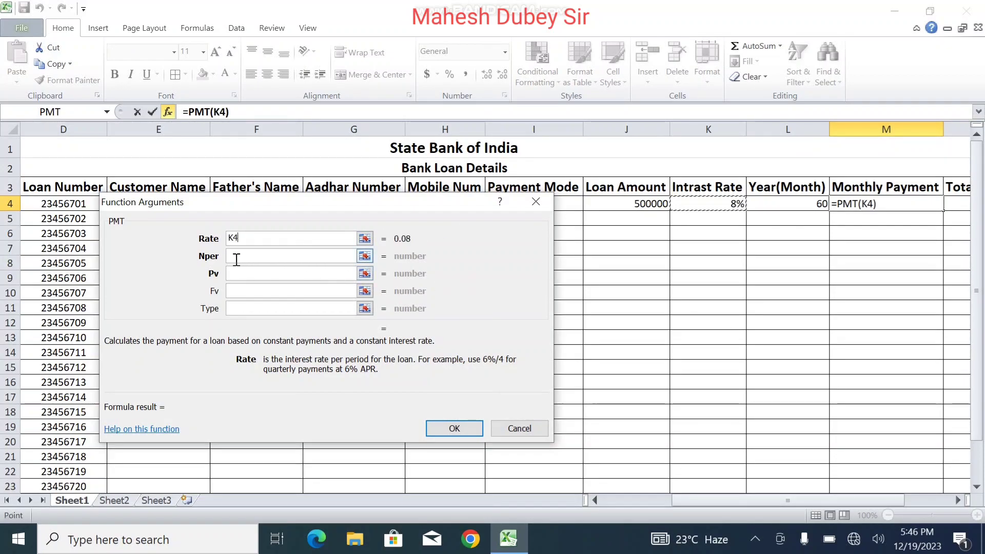
{"action": "type", "text": "/12"}
{"action": "left_click", "coordinate": [248, 255]}
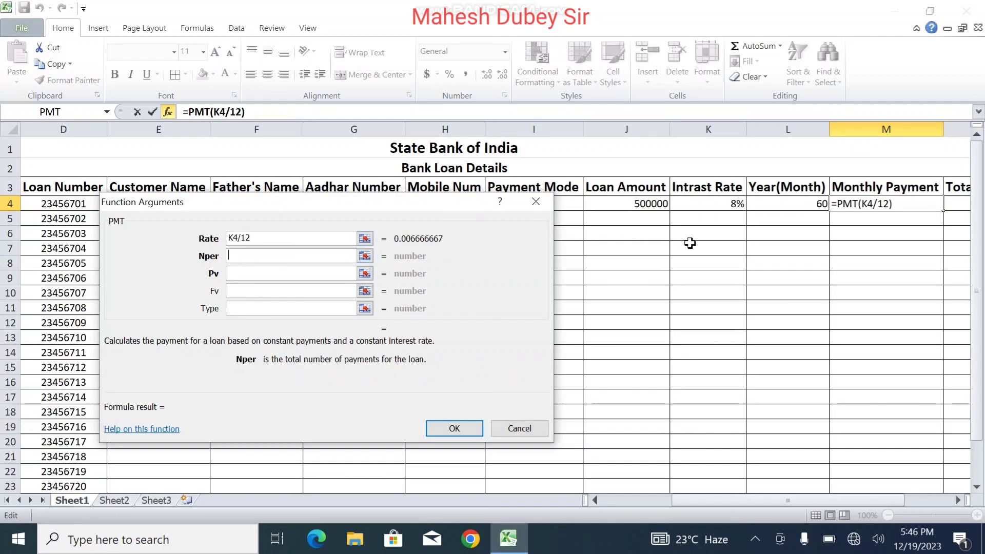
{"action": "left_click", "coordinate": [800, 204]}
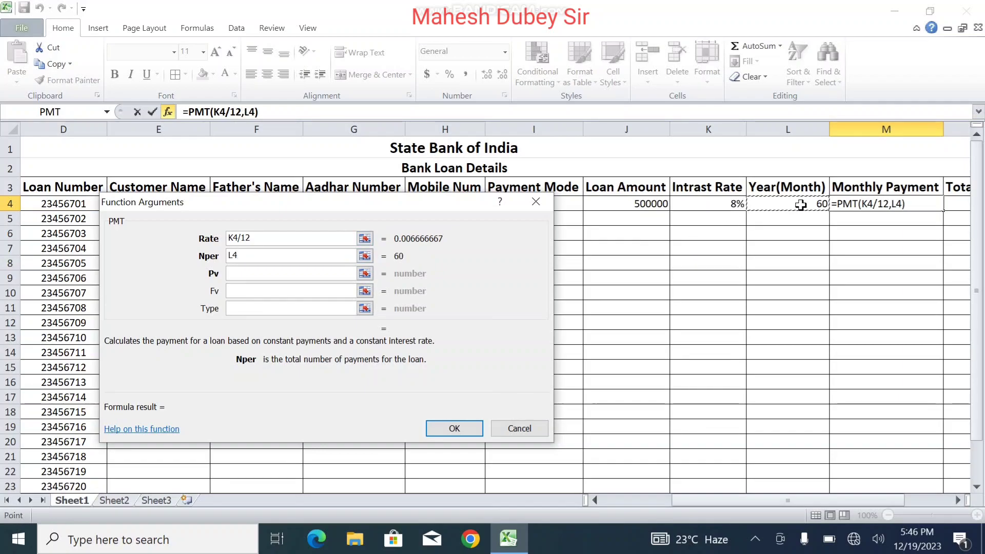
{"action": "left_click", "coordinate": [288, 272]}
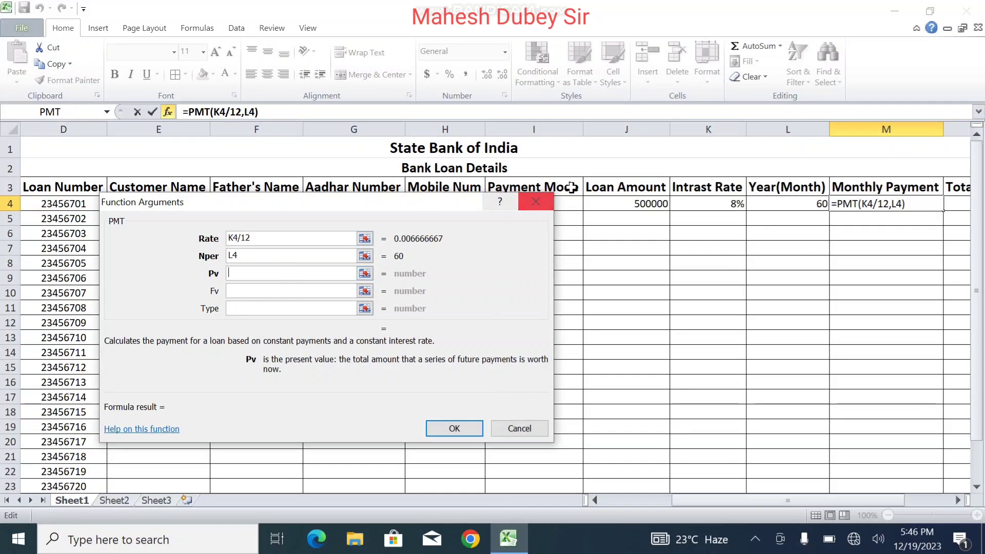
{"action": "left_click", "coordinate": [639, 207]}
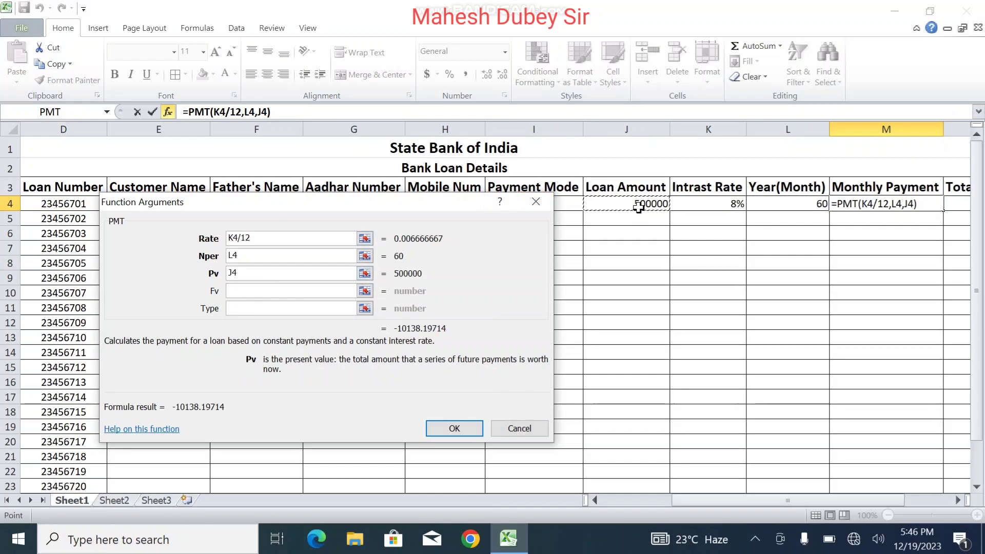
{"action": "left_click", "coordinate": [439, 426]}
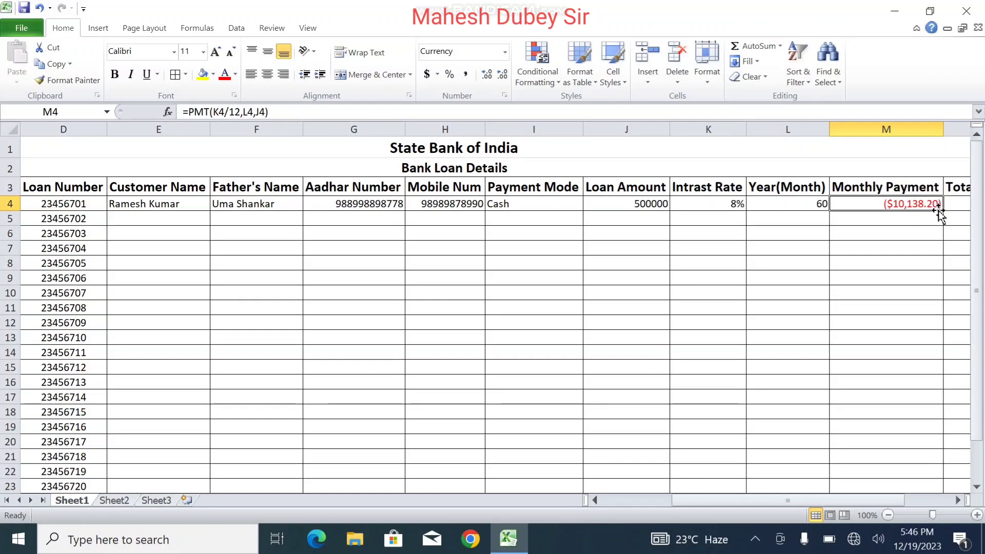
Step: Enter =M4*L4 in Total Payment cell N4, giving ($608,291.83)
{"action": "left_click", "coordinate": [957, 504]}
{"action": "left_click", "coordinate": [957, 503]}
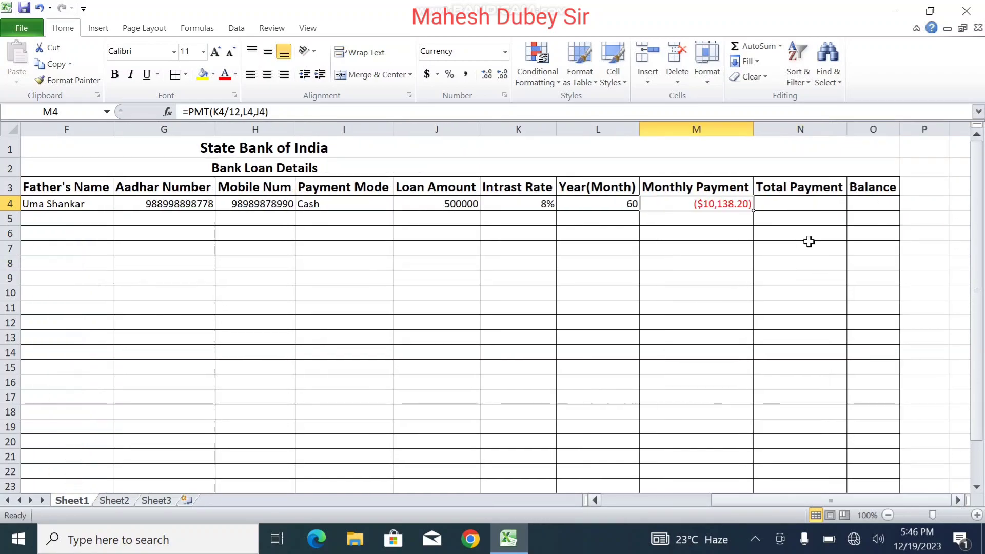
{"action": "left_click", "coordinate": [800, 205]}
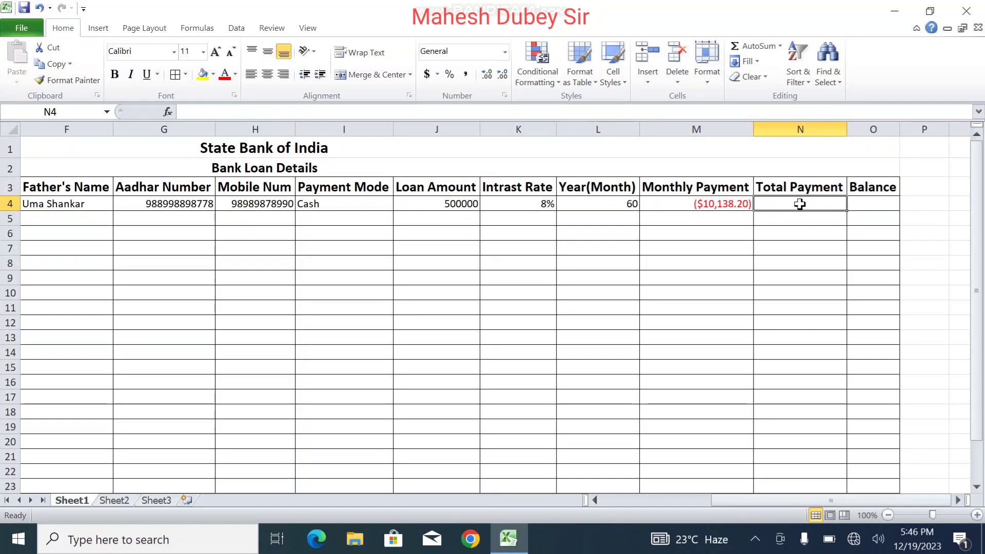
{"action": "type", "text": "="}
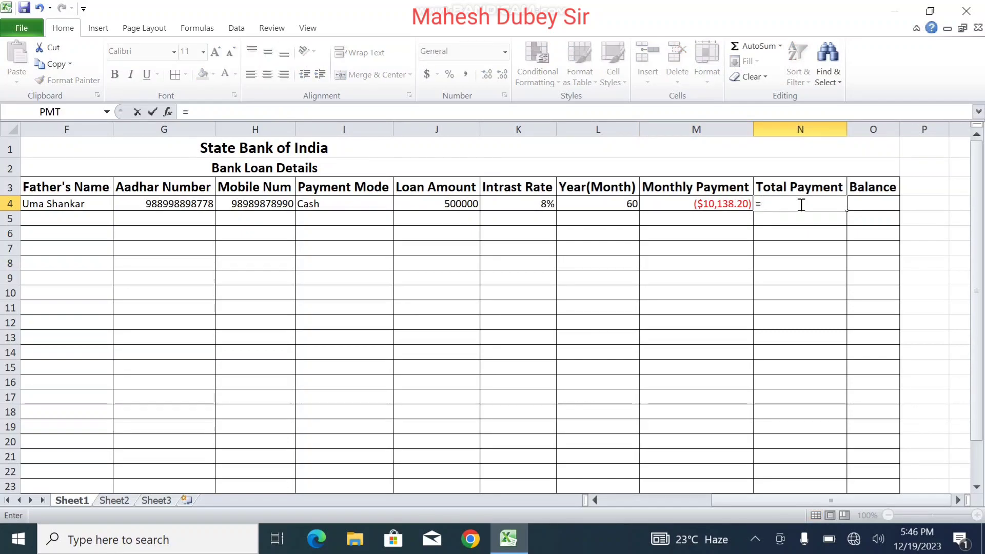
{"action": "left_click", "coordinate": [724, 204]}
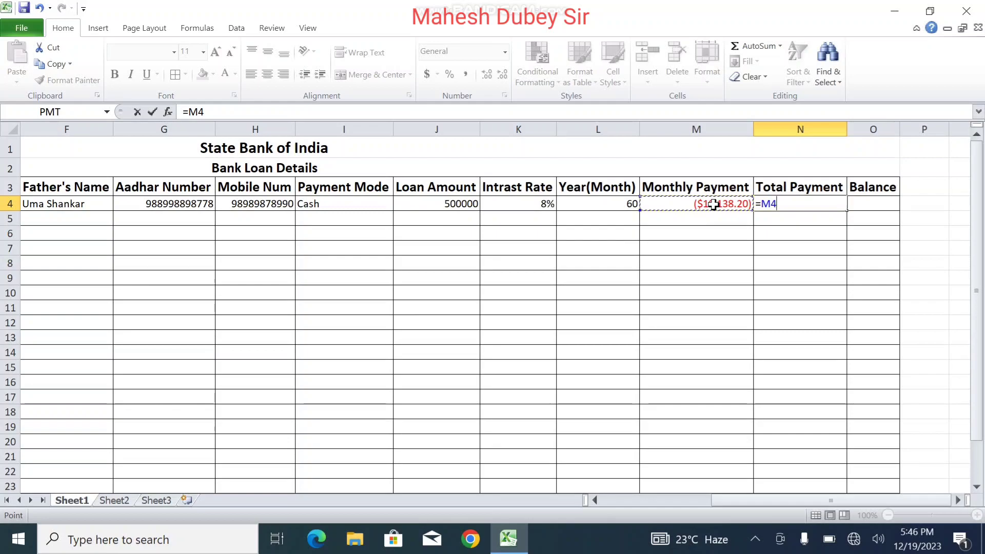
{"action": "type", "text": "*"}
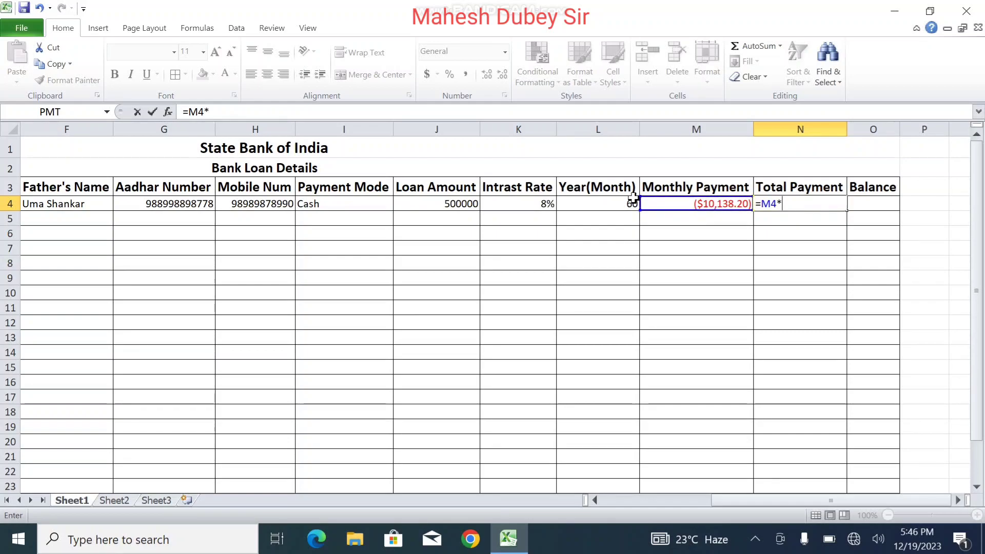
{"action": "left_click", "coordinate": [618, 205]}
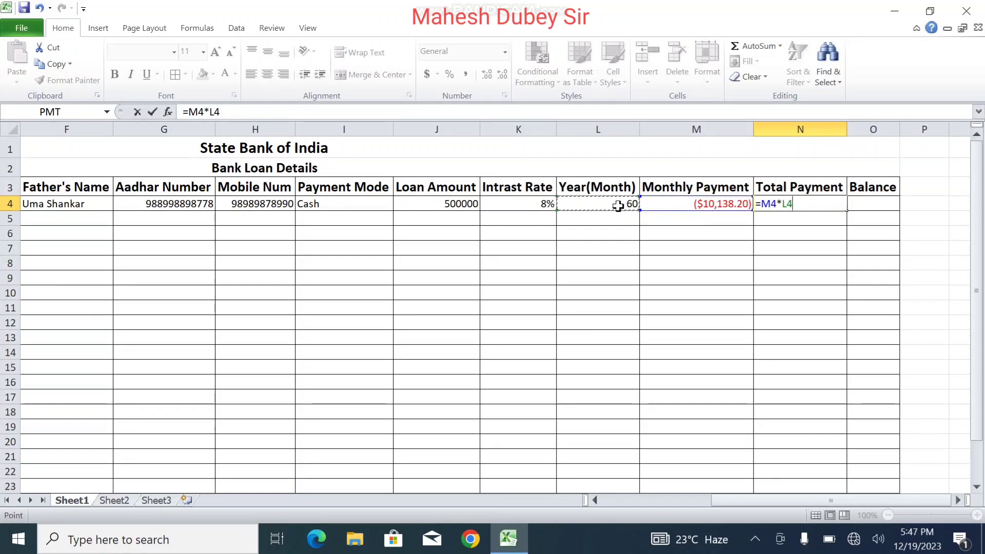
{"action": "key", "text": "Return"}
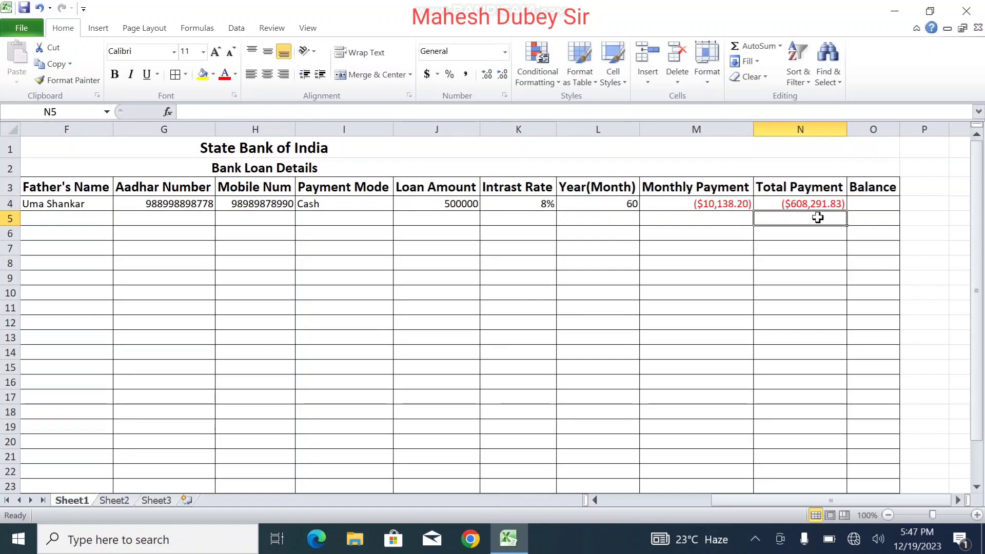
{"action": "left_click", "coordinate": [803, 205]}
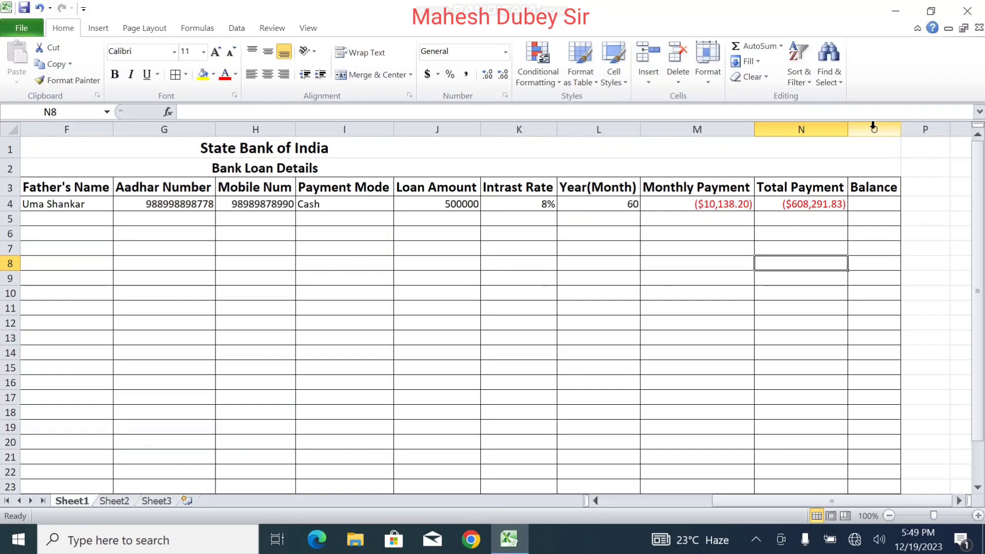
Step: Insert a new column before Balance headed 'Number of Payment'
{"action": "right_click", "coordinate": [873, 129]}
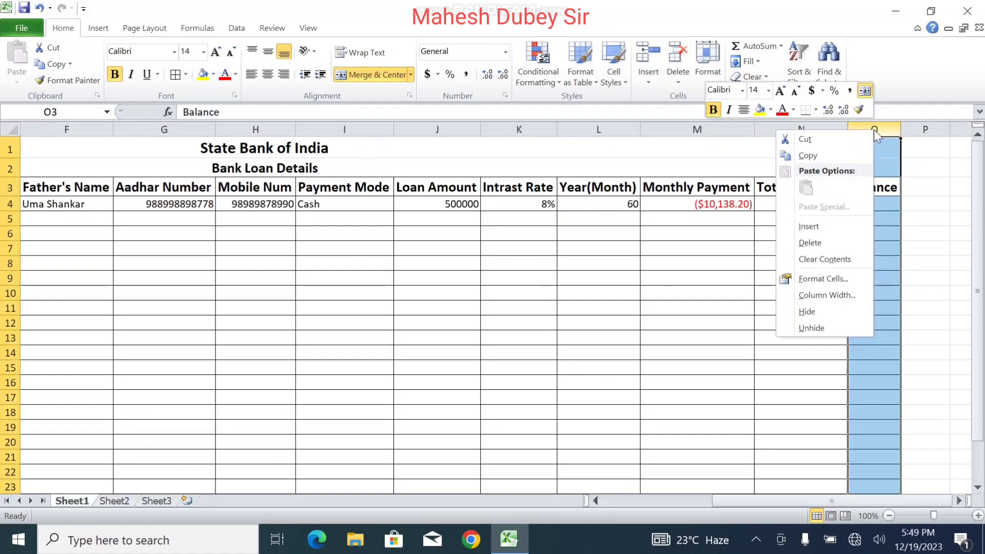
{"action": "left_click", "coordinate": [822, 225]}
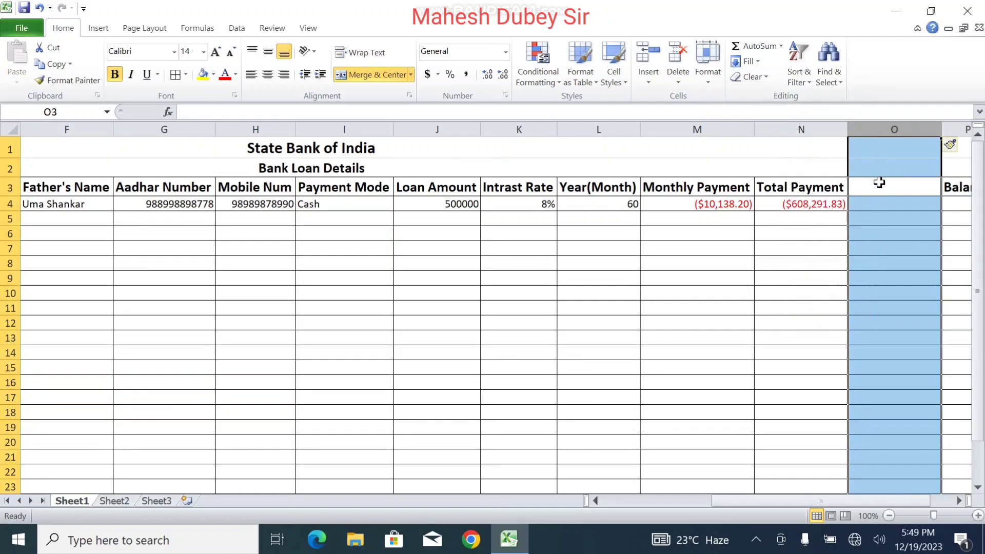
{"action": "left_click", "coordinate": [879, 182]}
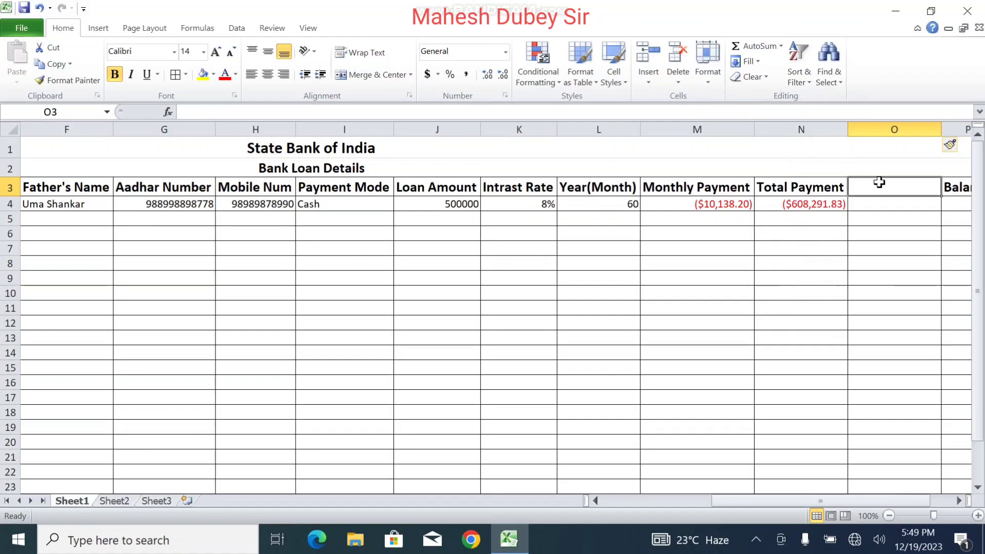
{"action": "type", "text": "Pay"}
{"action": "key", "text": "BackSpace"}
{"action": "key", "text": "BackSpace"}
{"action": "key", "text": "BackSpace"}
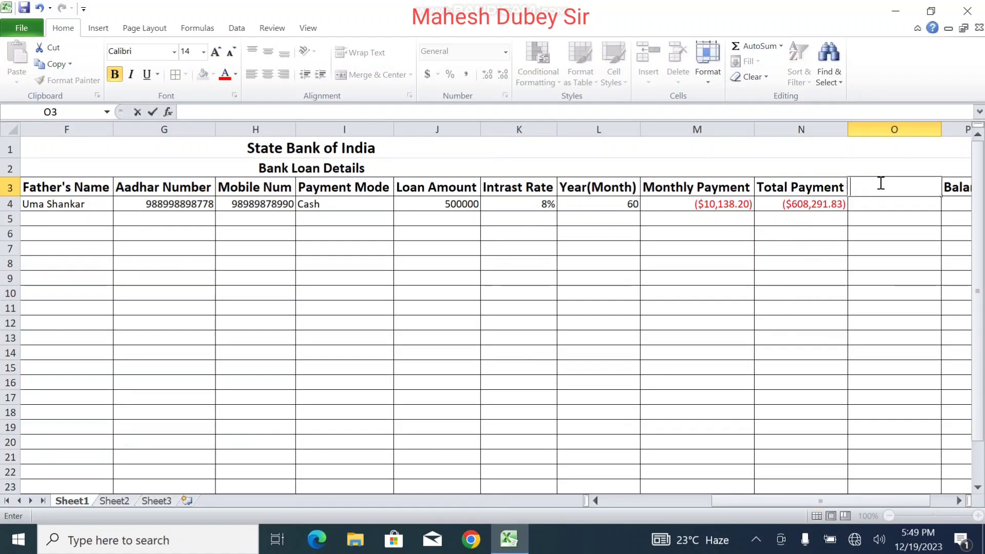
{"action": "type", "text": "Number o"}
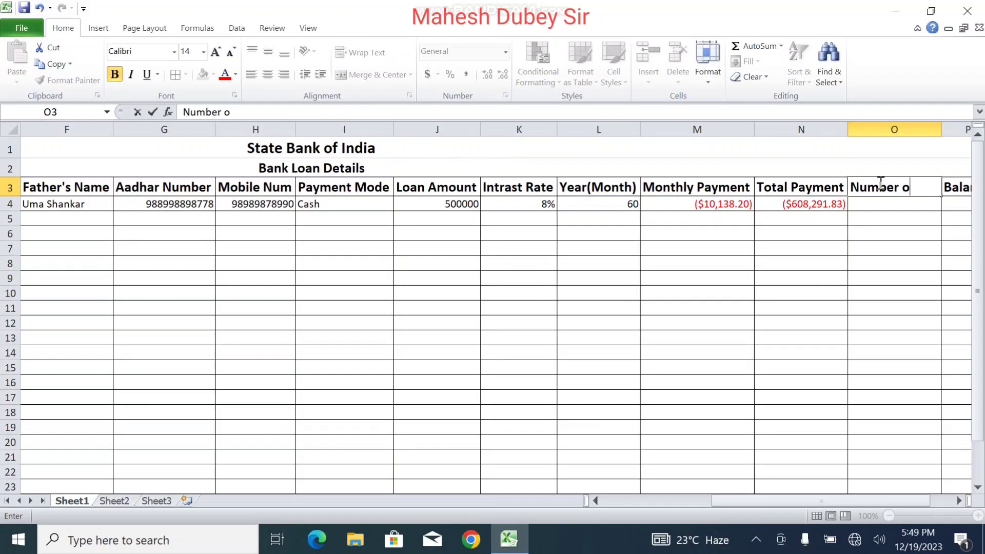
{"action": "type", "text": "f Payment"}
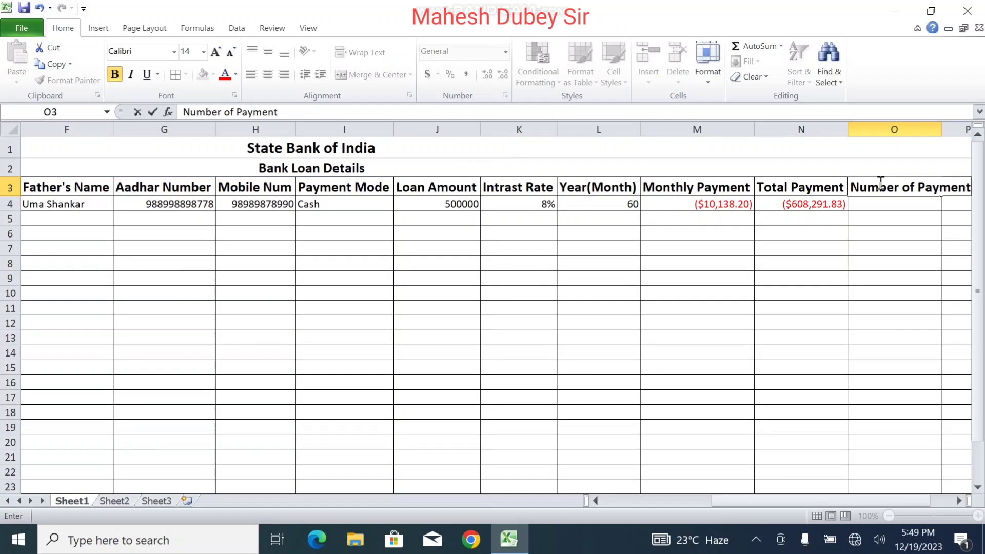
{"action": "left_click", "coordinate": [906, 234]}
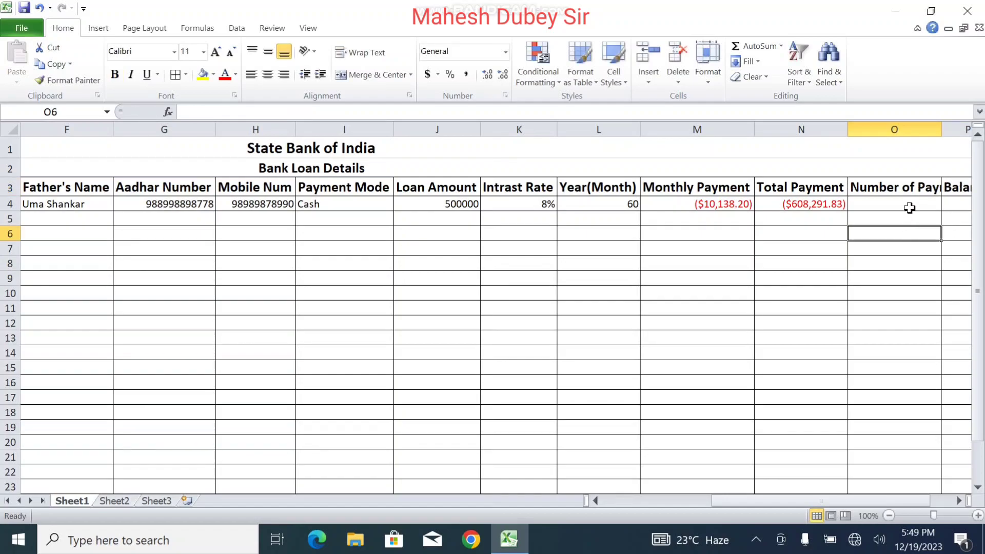
Step: Insert a 'Total Pay Amount' column before Balance and autofit columns O and P
{"action": "right_click", "coordinate": [955, 130]}
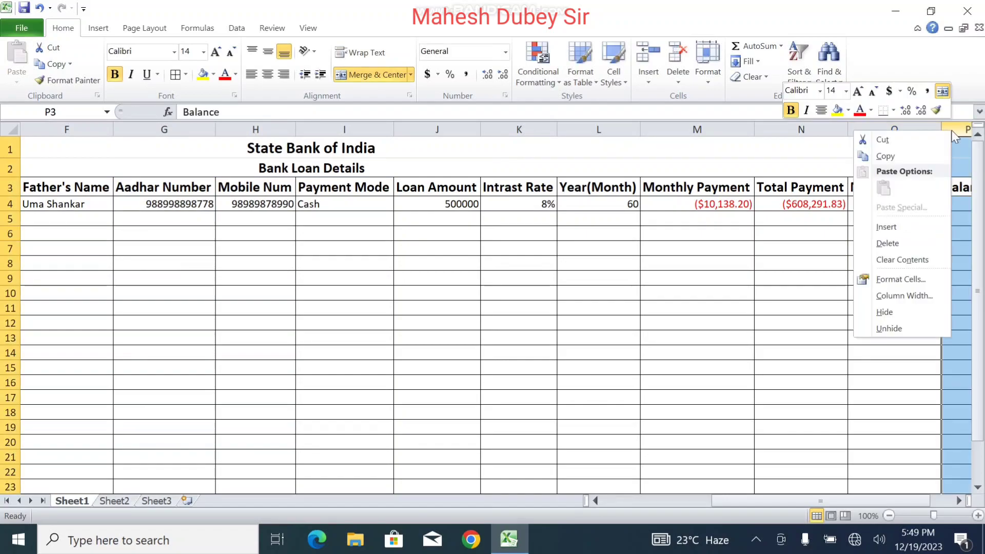
{"action": "left_click", "coordinate": [886, 226]}
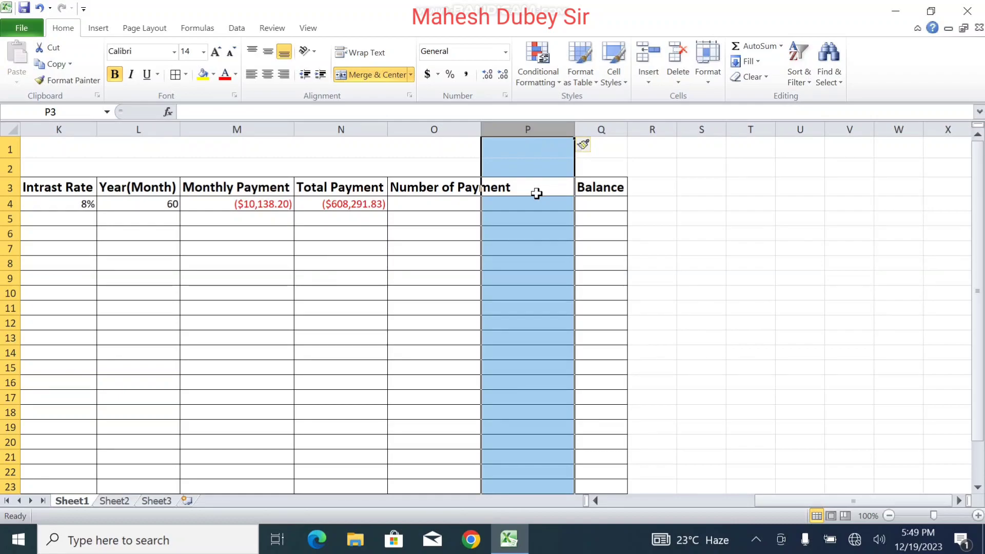
{"action": "type", "text": "T"}
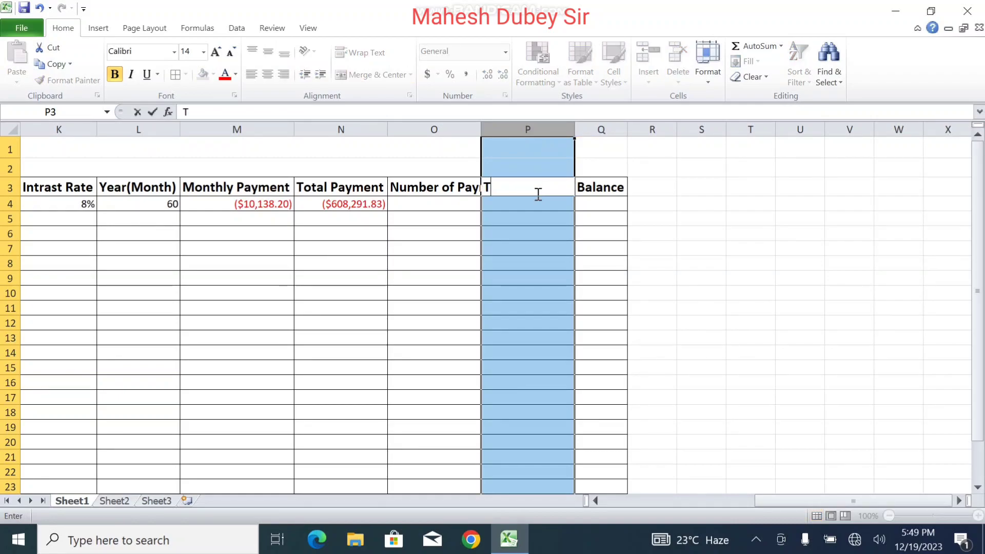
{"action": "type", "text": "otal Pay Am"}
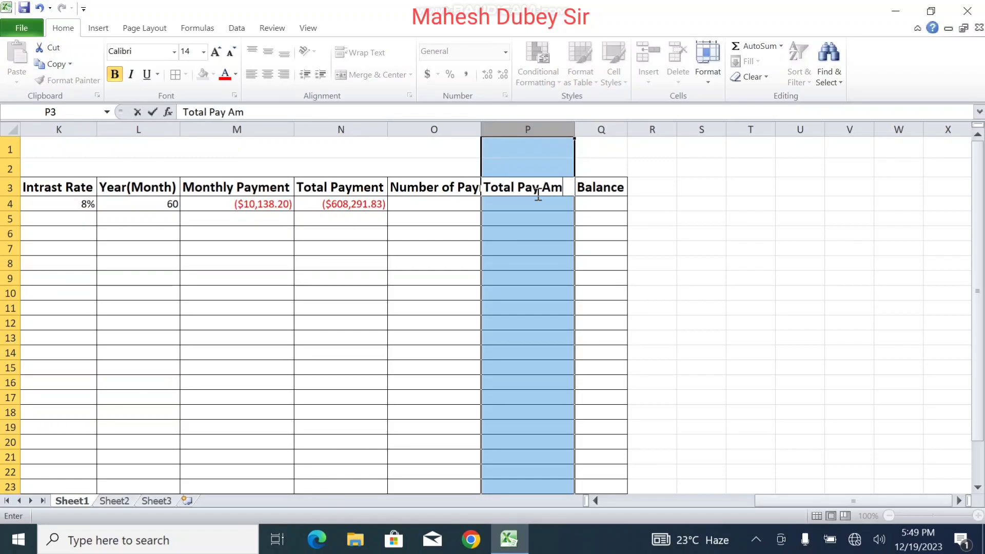
{"action": "type", "text": "ount"}
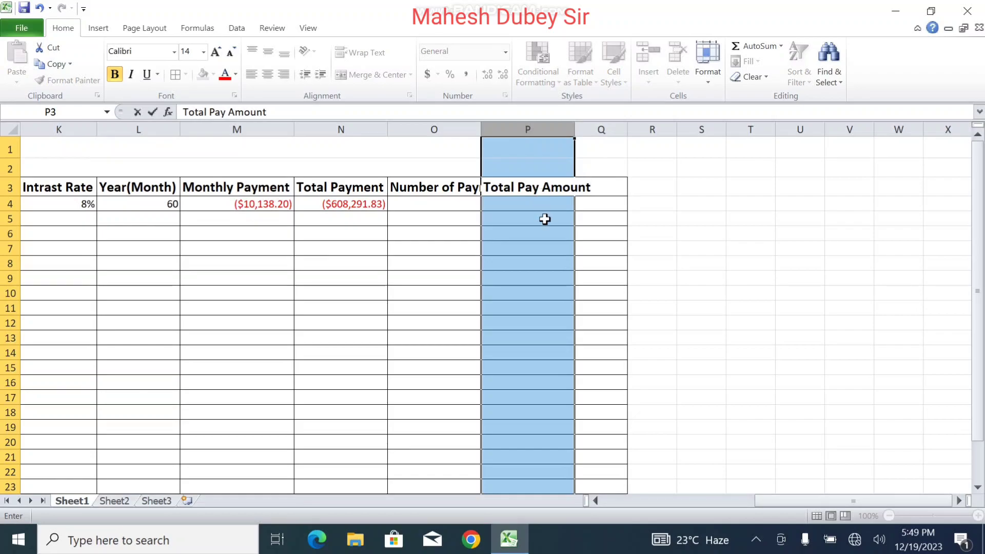
{"action": "left_click", "coordinate": [535, 248]}
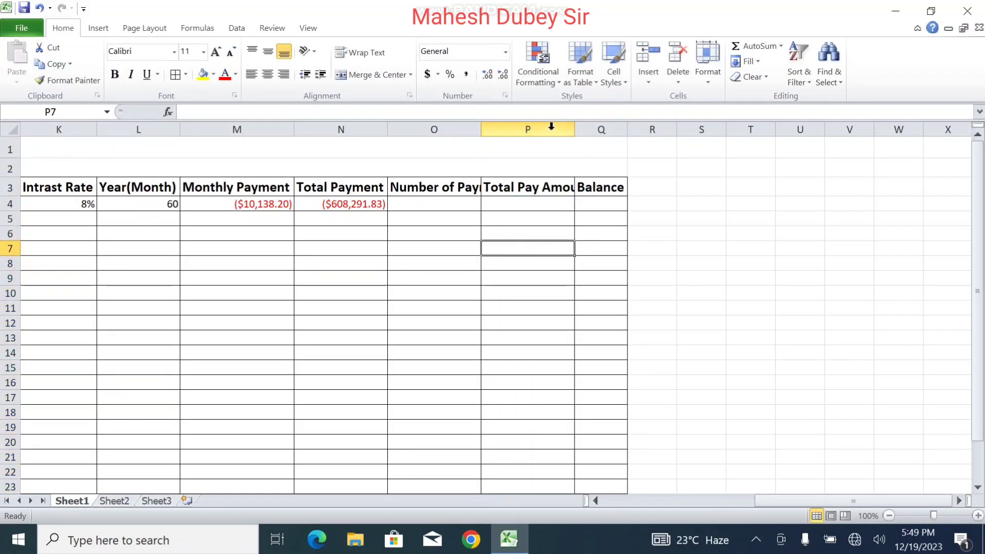
{"action": "left_click_drag", "start_coordinate": [525, 128], "coordinate": [404, 124]}
{"action": "double_click", "coordinate": [481, 128]}
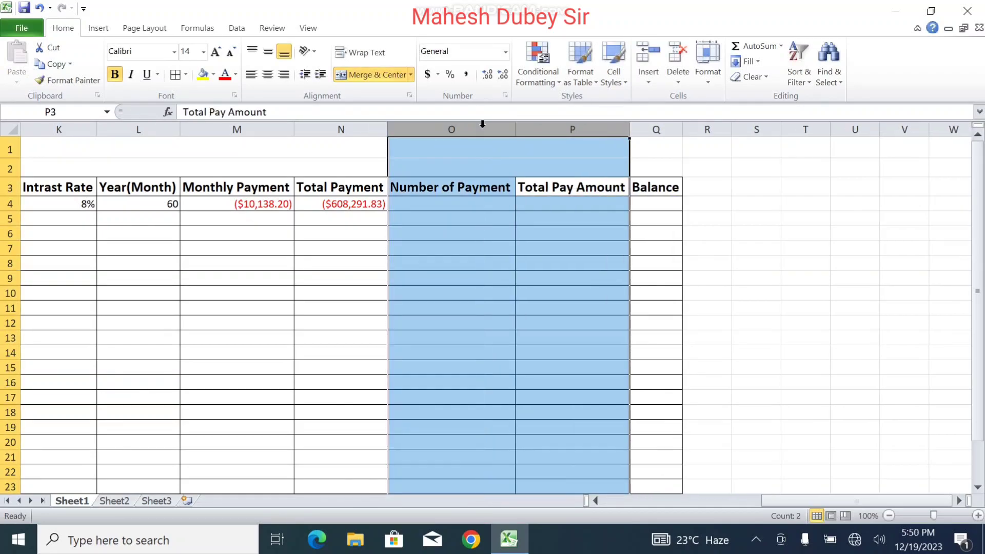
{"action": "left_click", "coordinate": [462, 204]}
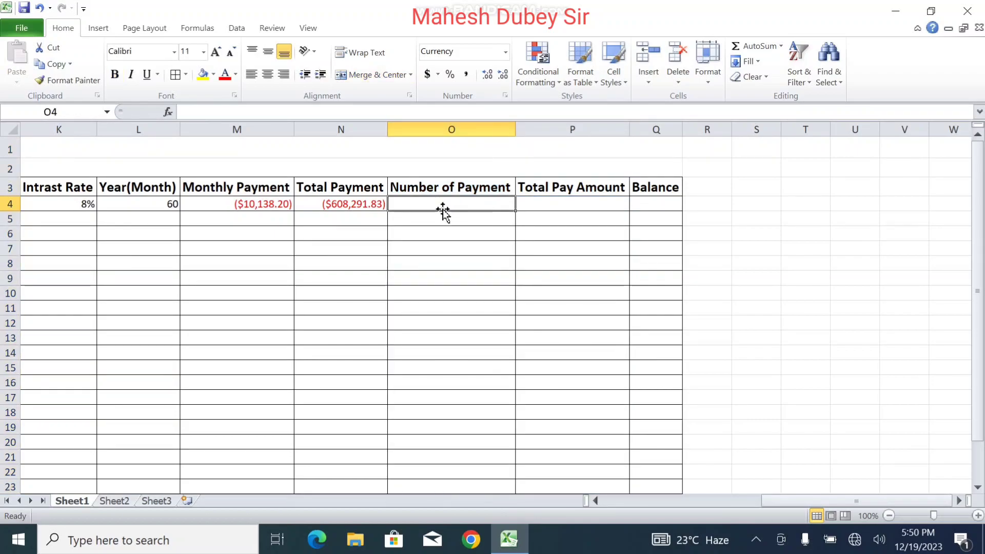
Step: Enter 7 in O4 and format it as Number with no decimal places
{"action": "type", "text": "7"}
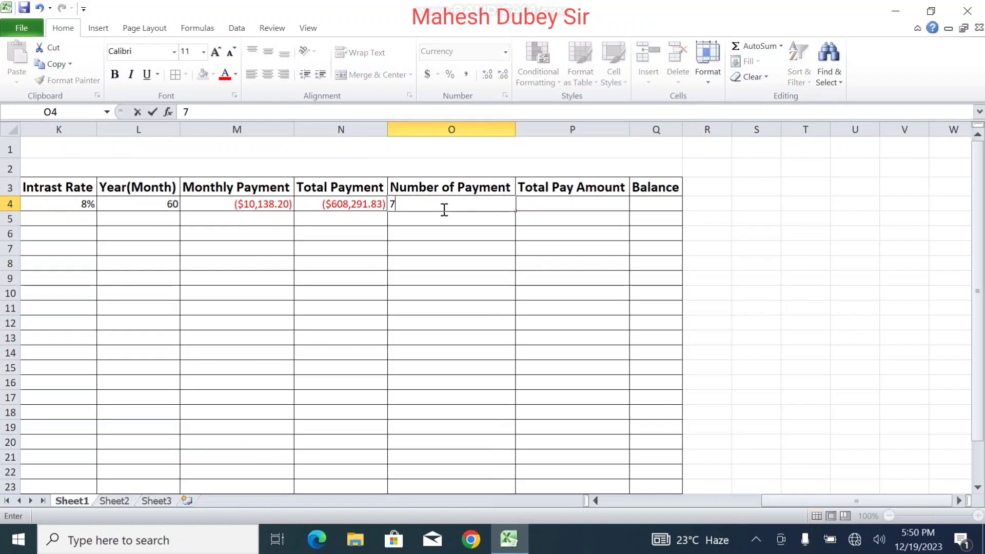
{"action": "left_click", "coordinate": [535, 204]}
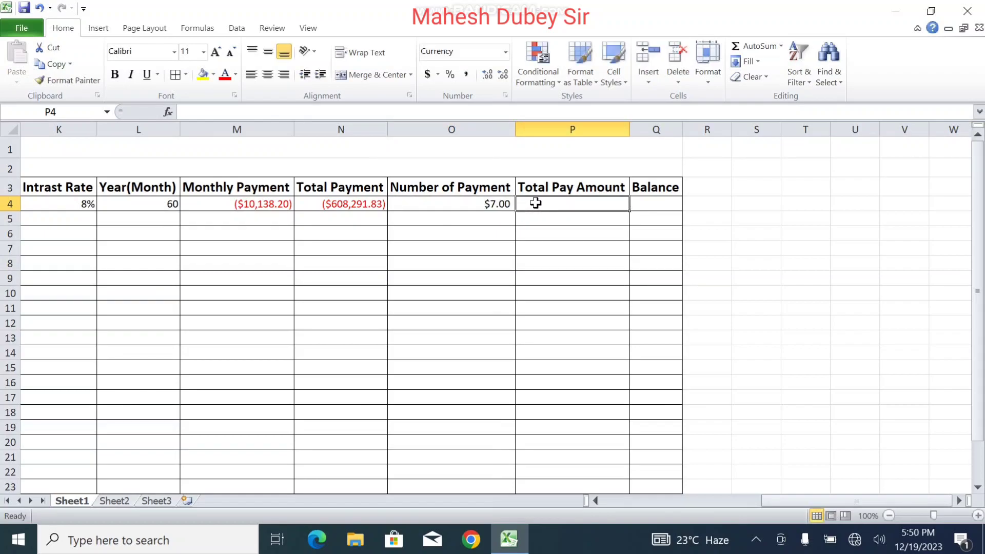
{"action": "type", "text": "="}
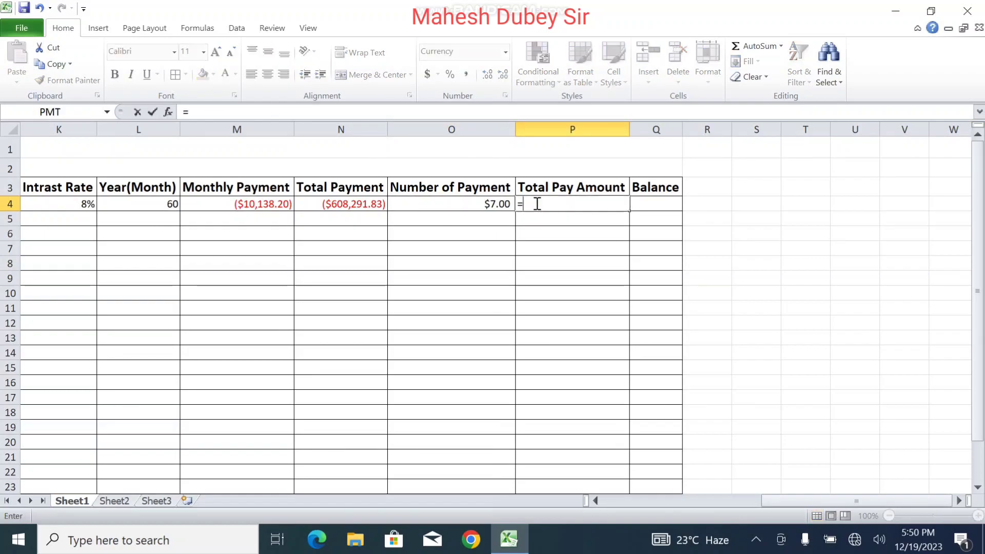
{"action": "left_click", "coordinate": [487, 206]}
{"action": "key", "text": "Escape"}
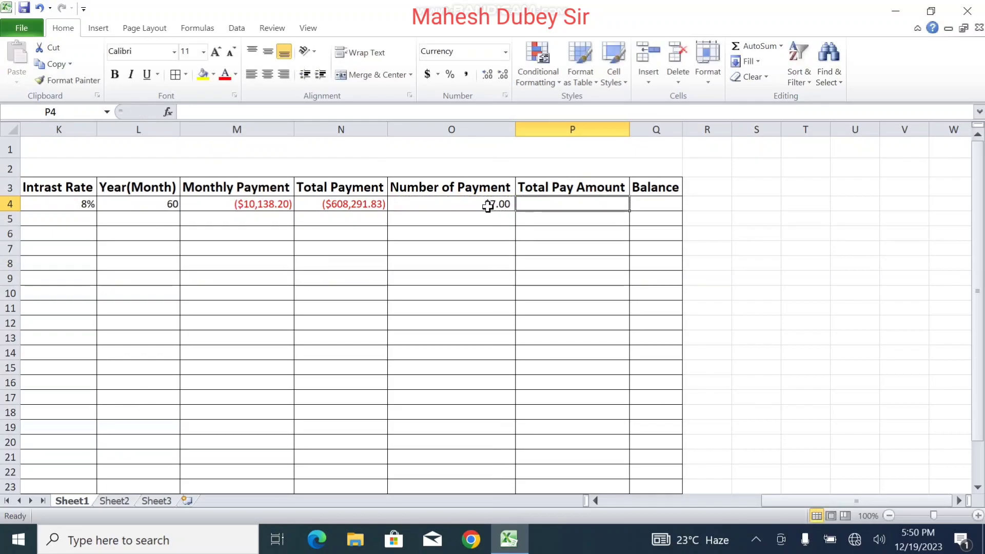
{"action": "left_click", "coordinate": [494, 203]}
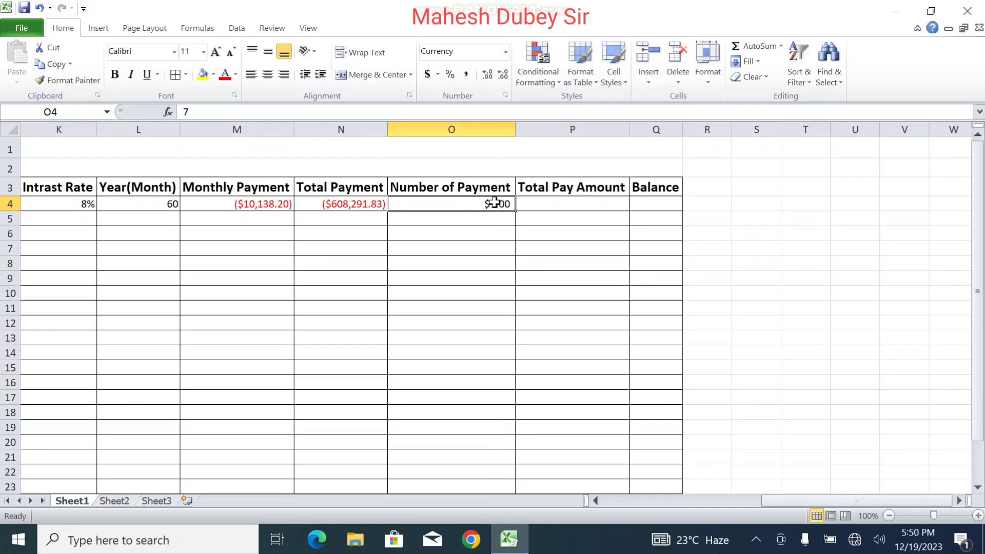
{"action": "left_click", "coordinate": [503, 80]}
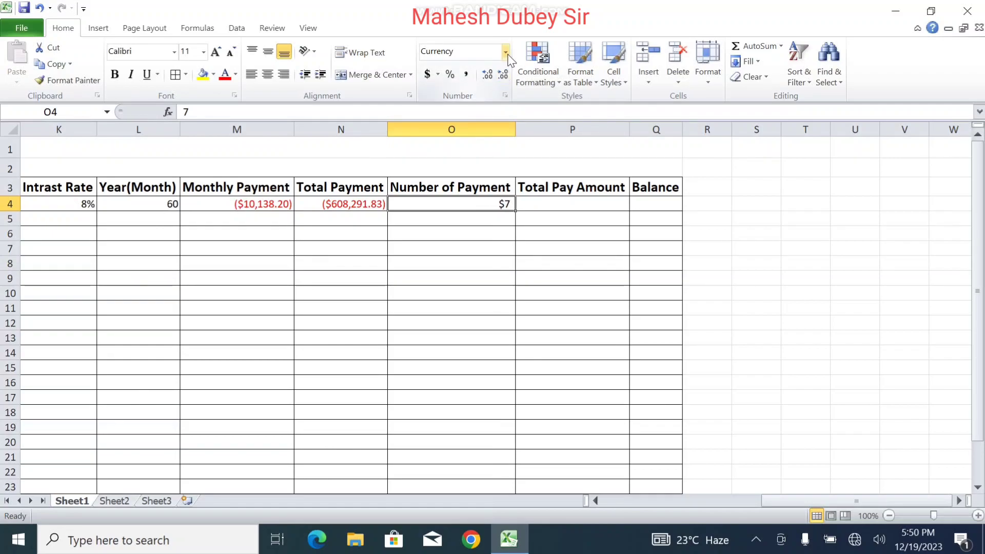
{"action": "left_click", "coordinate": [506, 52]}
{"action": "left_click", "coordinate": [455, 103]}
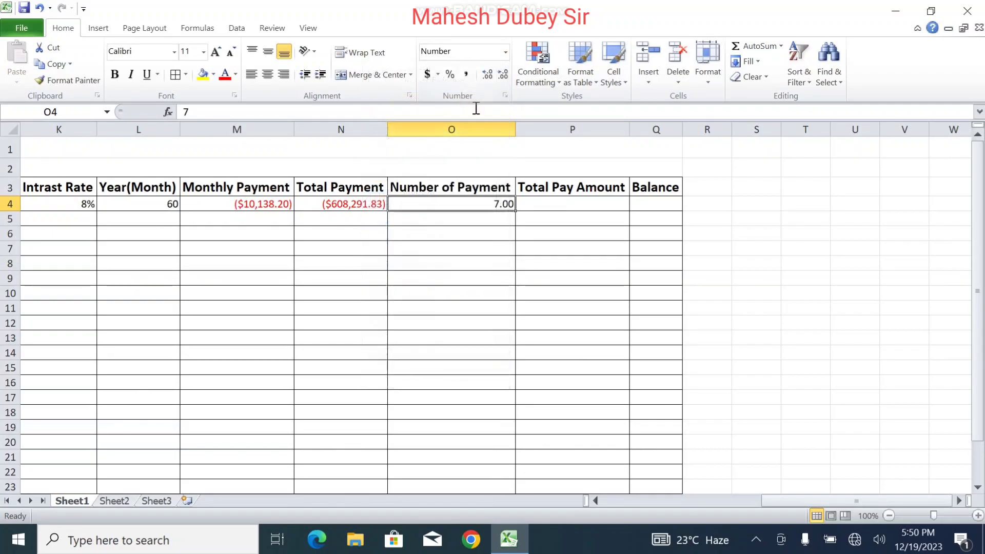
{"action": "left_click", "coordinate": [504, 77]}
{"action": "left_click", "coordinate": [506, 80]}
{"action": "left_click", "coordinate": [544, 202]}
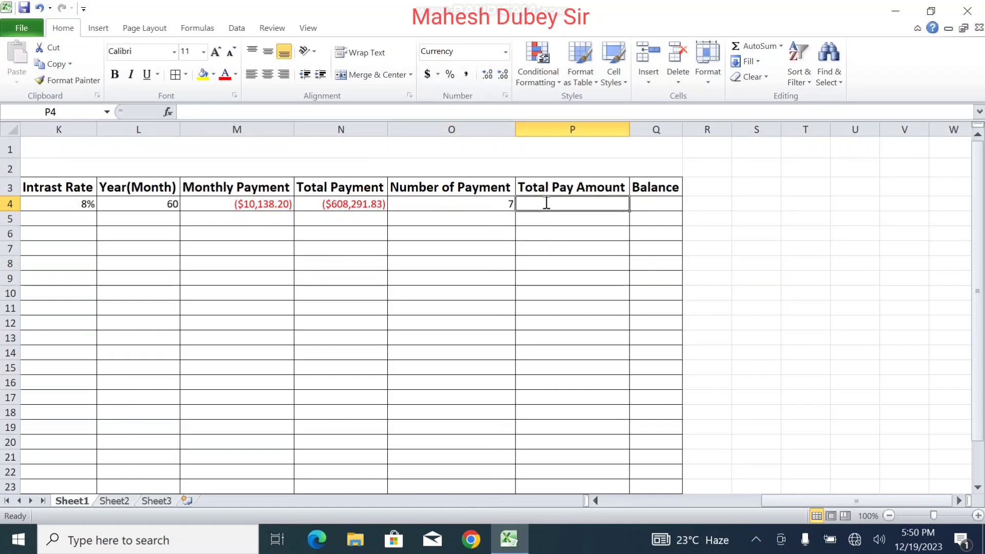
Step: Enter =M4*O4 in Total Pay Amount cell P4, giving ($70,967.38)
{"action": "type", "text": "="}
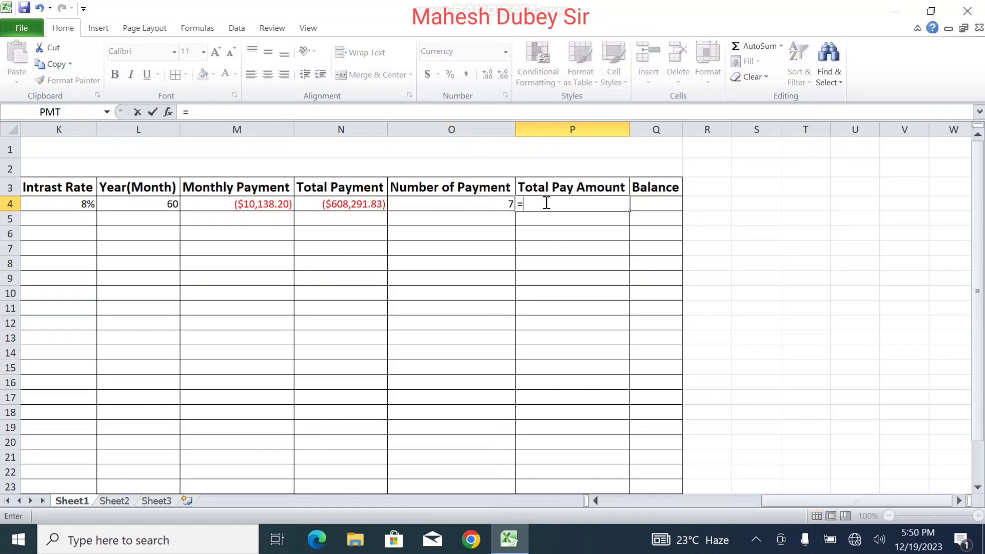
{"action": "left_click", "coordinate": [251, 204]}
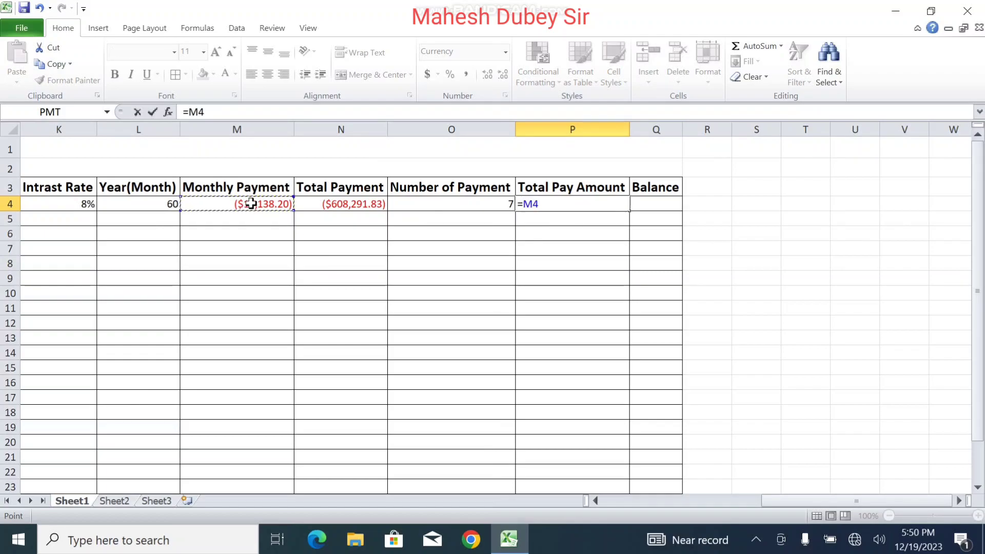
{"action": "type", "text": "*"}
{"action": "left_click", "coordinate": [451, 204]}
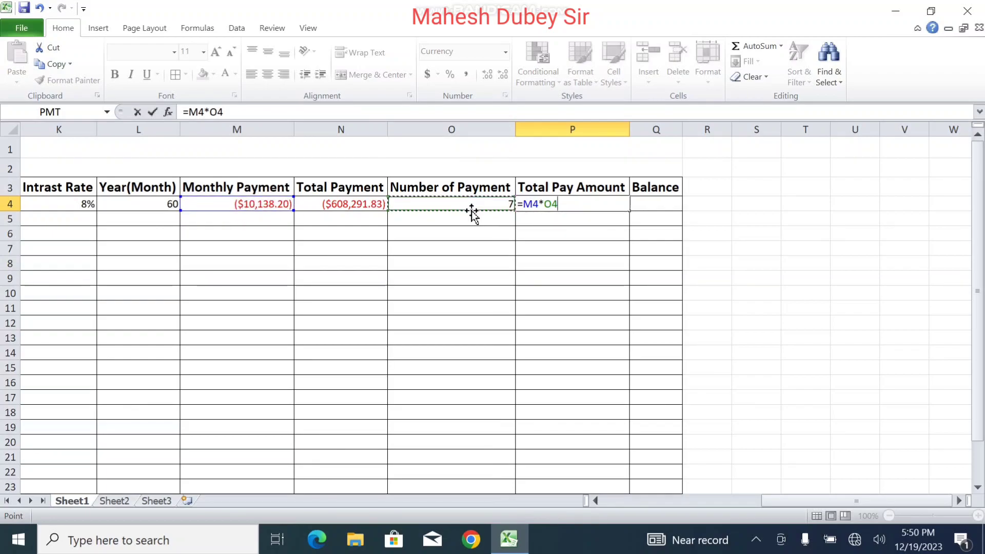
{"action": "key", "text": "Return"}
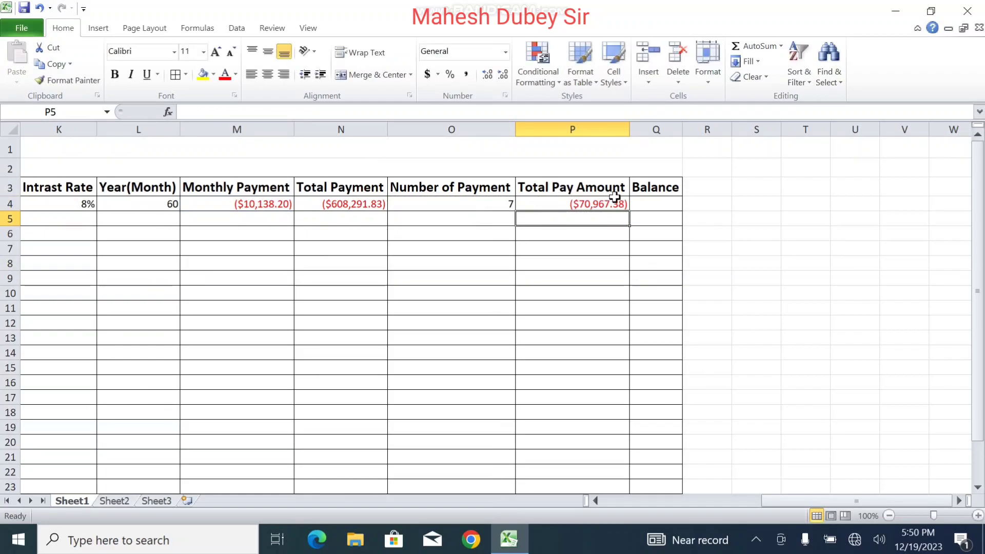
{"action": "left_click", "coordinate": [615, 204]}
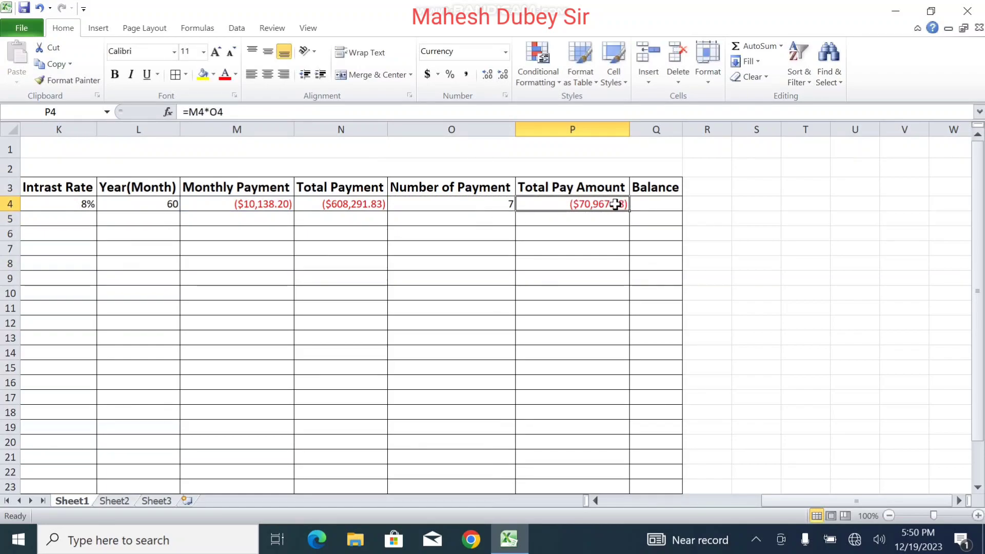
{"action": "left_click", "coordinate": [653, 204]}
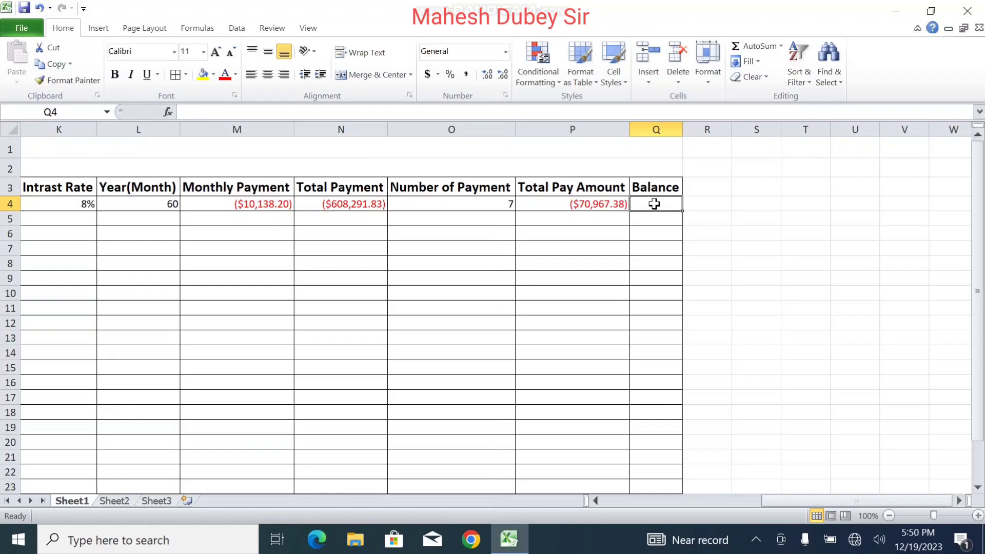
Step: Enter =N4-P4 in Balance cell Q4, correcting an initial addition, giving ($537,324.45)
{"action": "type", "text": "="}
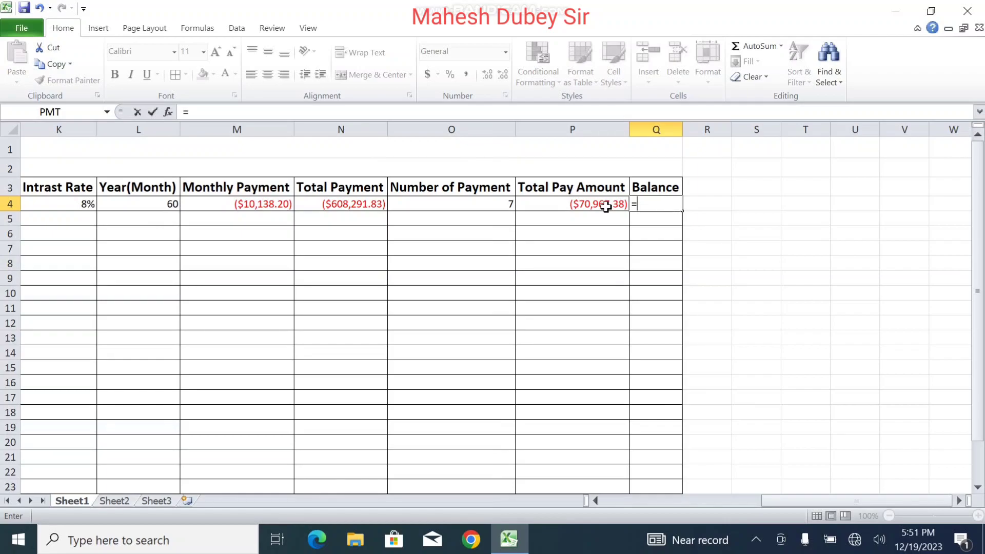
{"action": "left_click", "coordinate": [351, 206]}
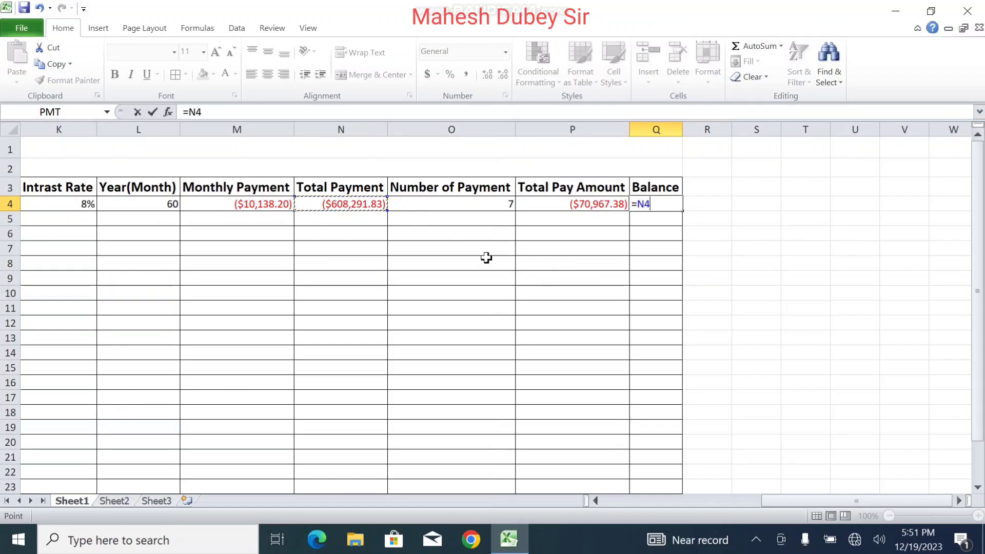
{"action": "type", "text": "+"}
{"action": "left_click", "coordinate": [580, 203]}
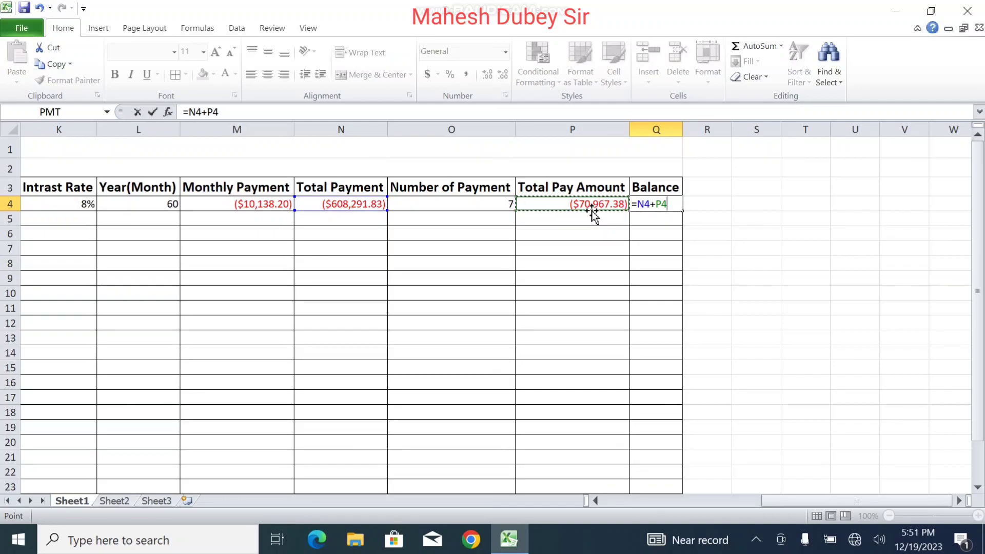
{"action": "key", "text": "Return"}
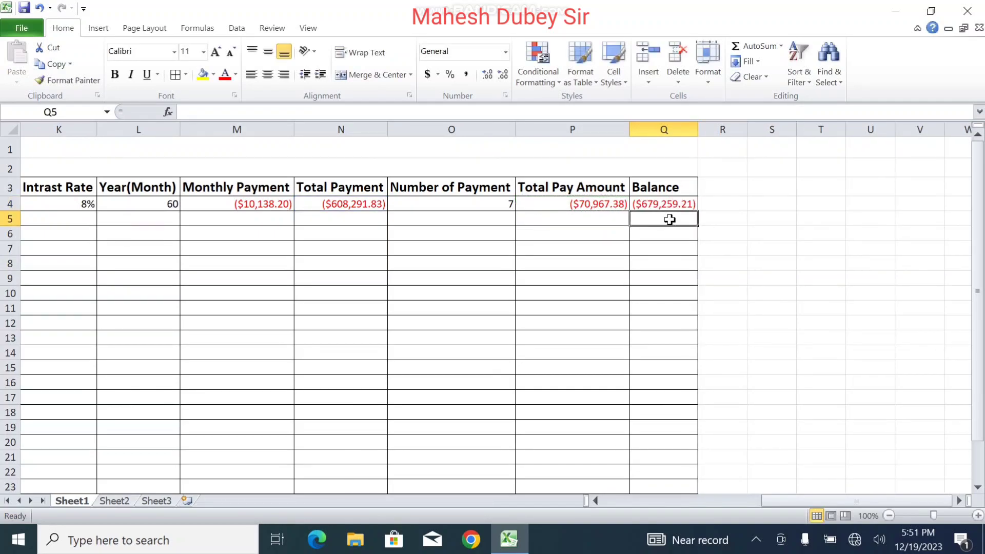
{"action": "left_click", "coordinate": [648, 201]}
{"action": "left_click", "coordinate": [207, 112]}
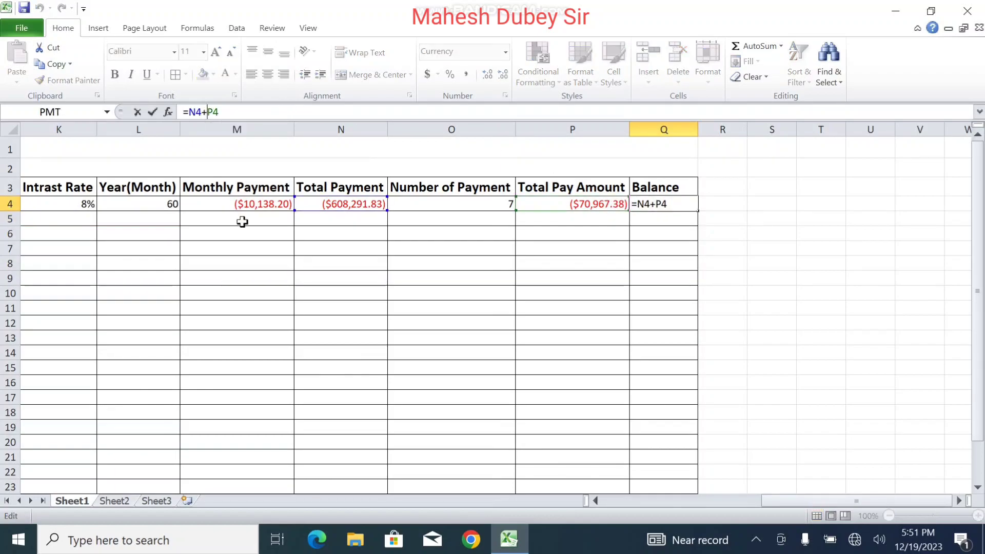
{"action": "key", "text": "Return"}
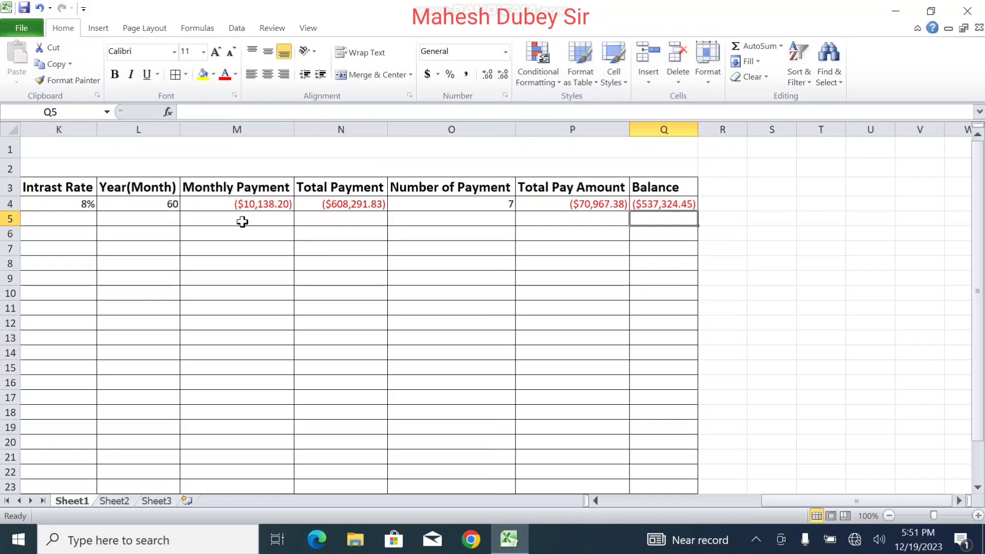
{"action": "left_click", "coordinate": [677, 203]}
{"action": "left_click", "coordinate": [500, 203]}
{"action": "left_click", "coordinate": [666, 203]}
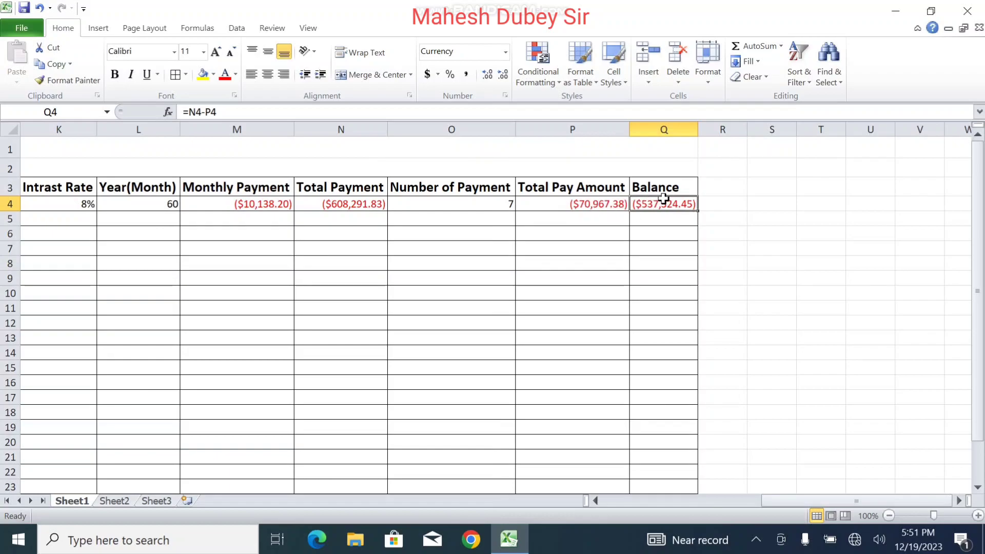
Step: Fill the M4:Q4 formulas down through row 26
{"action": "left_click_drag", "start_coordinate": [657, 202], "coordinate": [258, 205]}
{"action": "left_click_drag", "start_coordinate": [698, 211], "coordinate": [699, 474]}
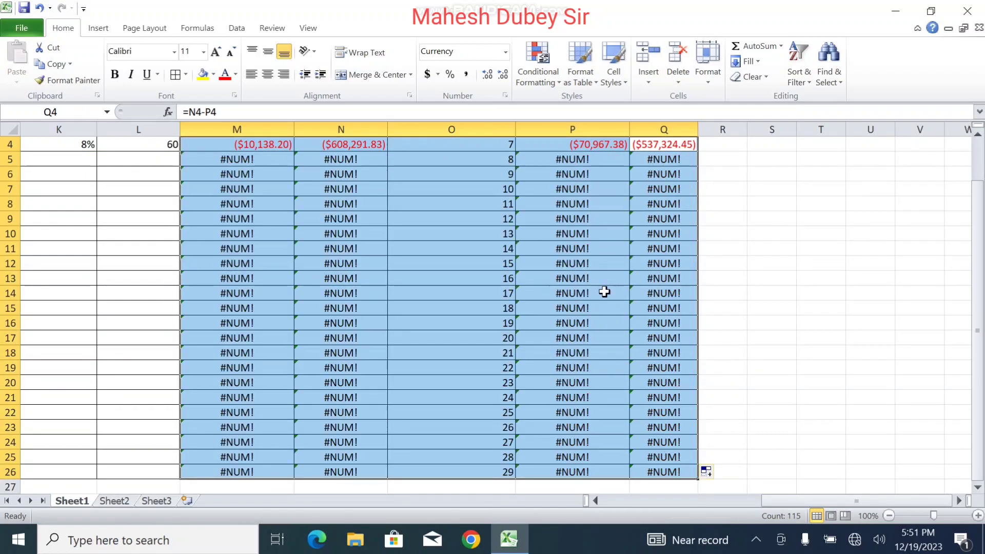
{"action": "left_click_drag", "start_coordinate": [981, 307], "coordinate": [981, 302]}
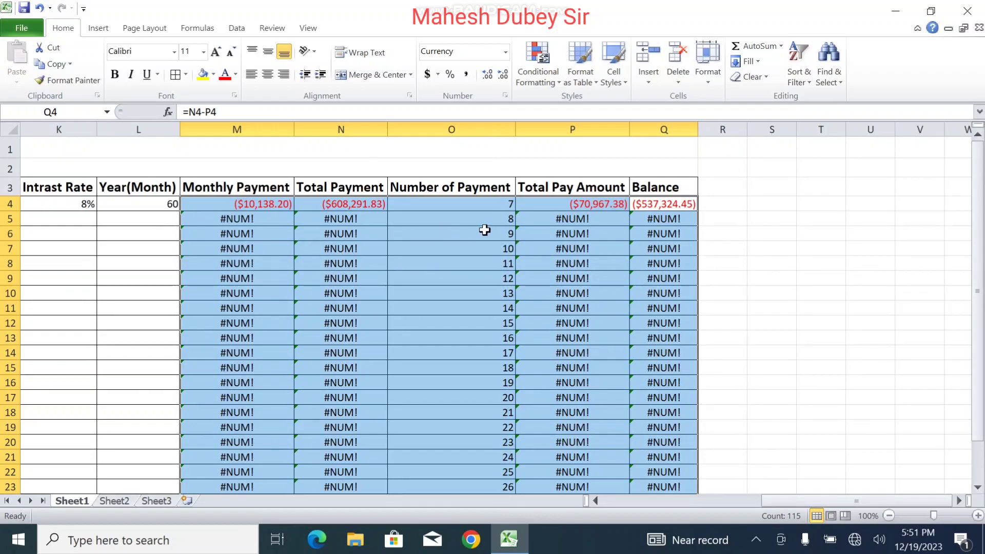
Step: Clear the payment counts in O5:O26, leaving only the 7 in O4, and scroll back to column A
{"action": "left_click", "coordinate": [501, 208]}
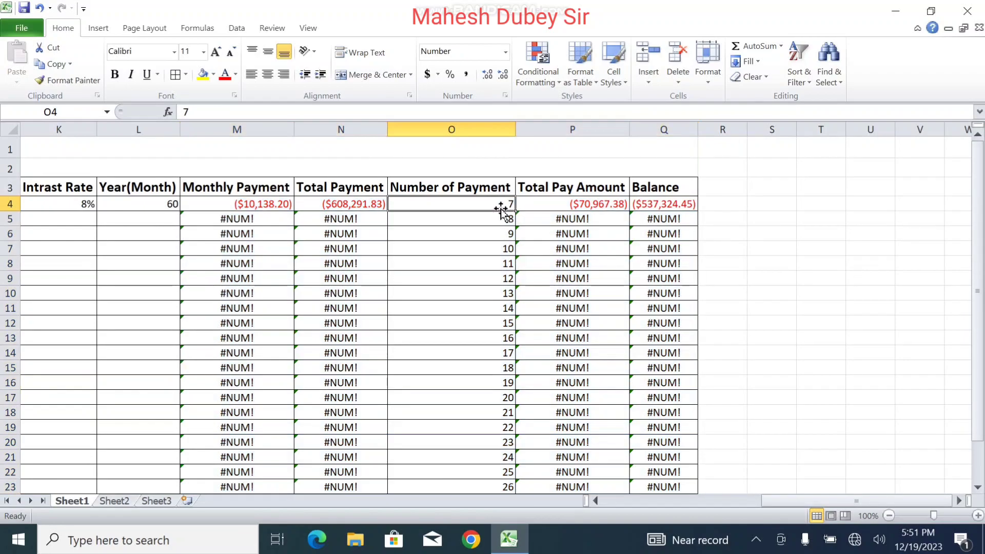
{"action": "left_click_drag", "start_coordinate": [505, 217], "coordinate": [507, 522]}
{"action": "key", "text": "Delete"}
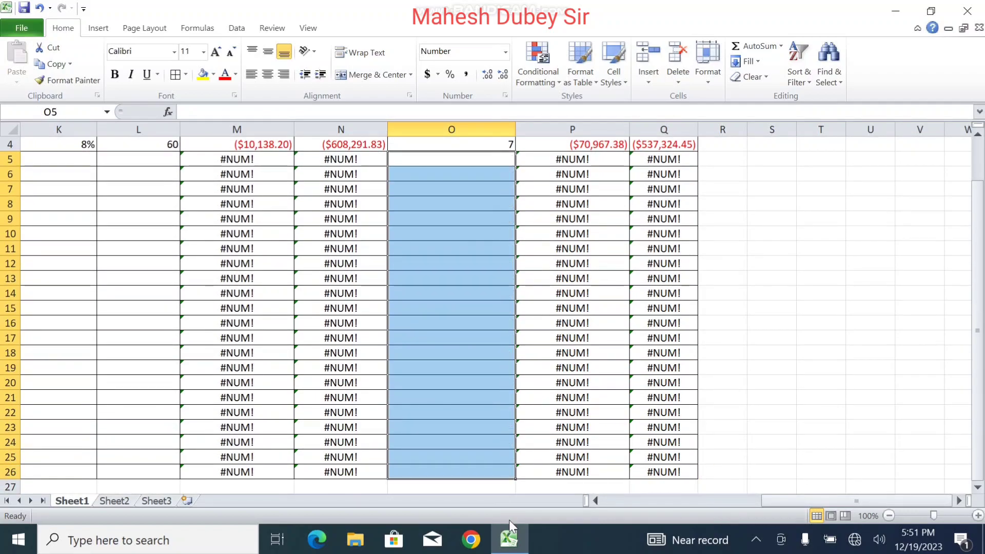
{"action": "left_click", "coordinate": [397, 263]}
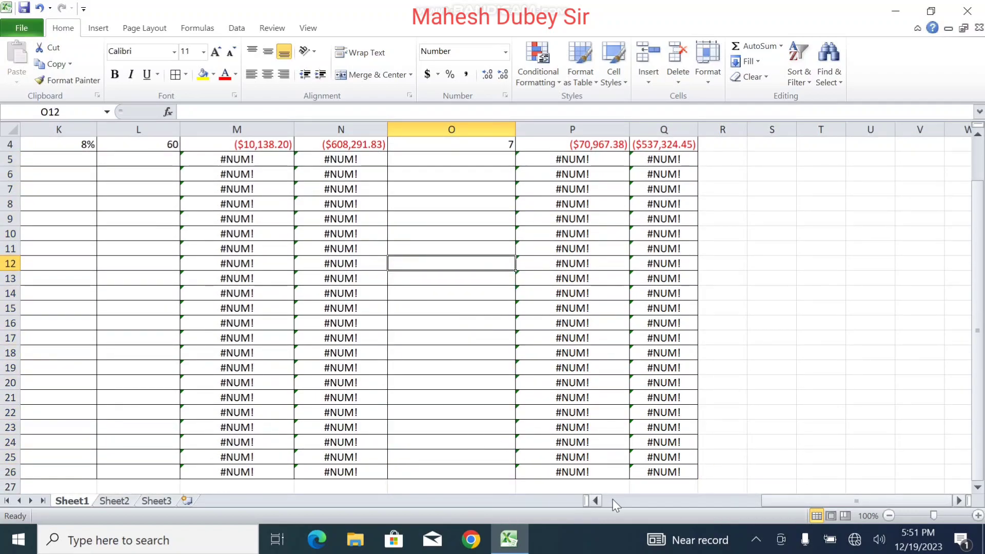
{"action": "left_click", "coordinate": [595, 500]}
{"action": "left_click", "coordinate": [595, 500]}
{"action": "left_click", "coordinate": [595, 500]}
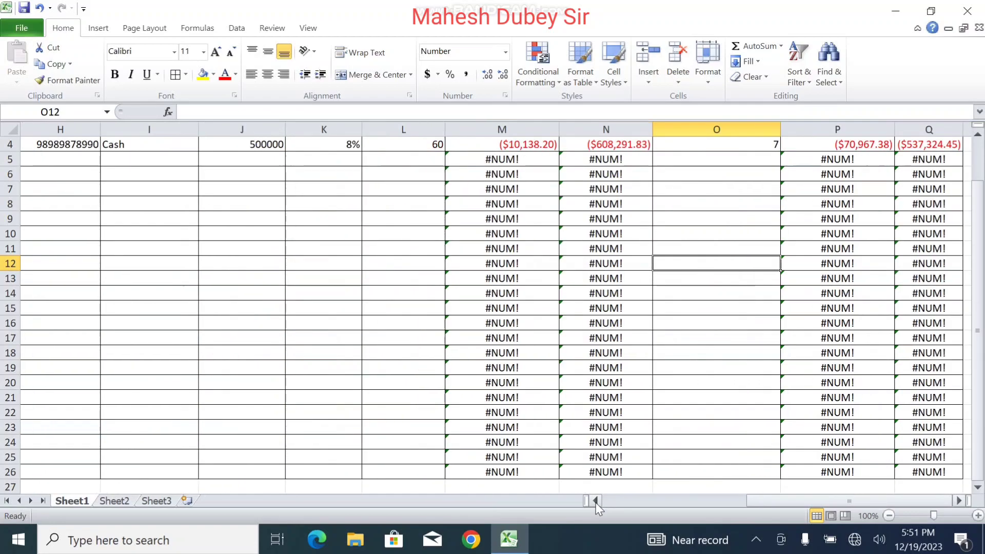
{"action": "left_click_drag", "start_coordinate": [977, 330], "coordinate": [977, 280]}
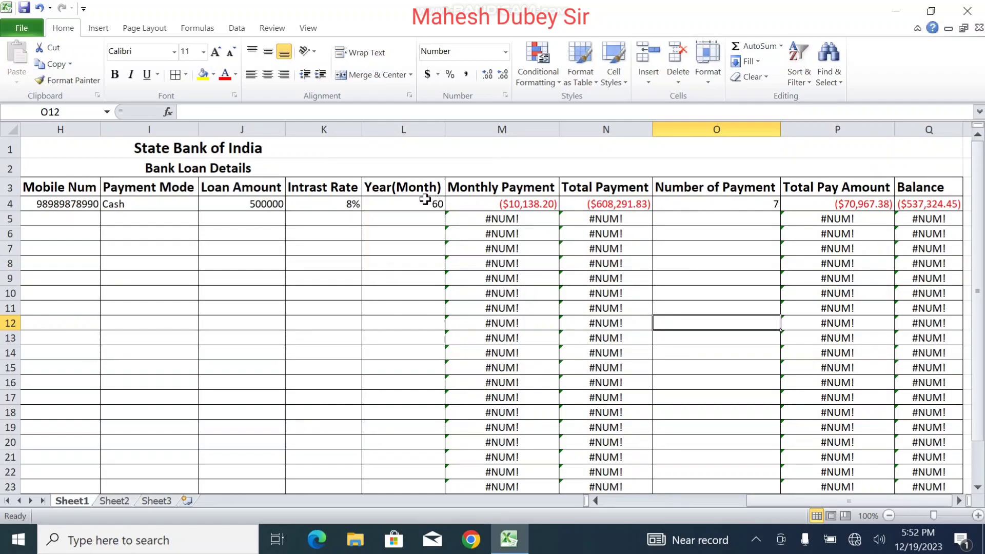
{"action": "left_click", "coordinate": [684, 497]}
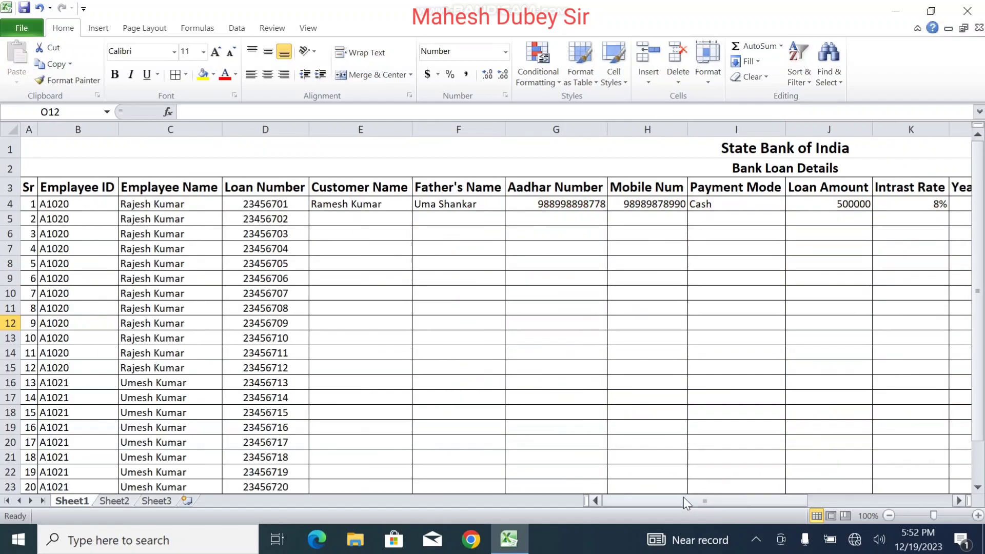
Step: Enter the second customer's name and father's name in row 5
{"action": "left_click", "coordinate": [333, 218]}
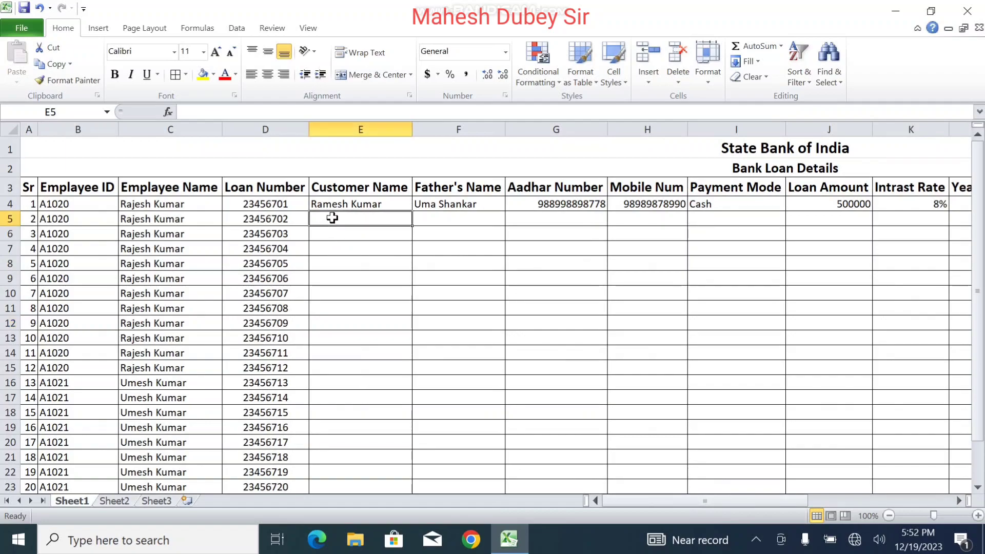
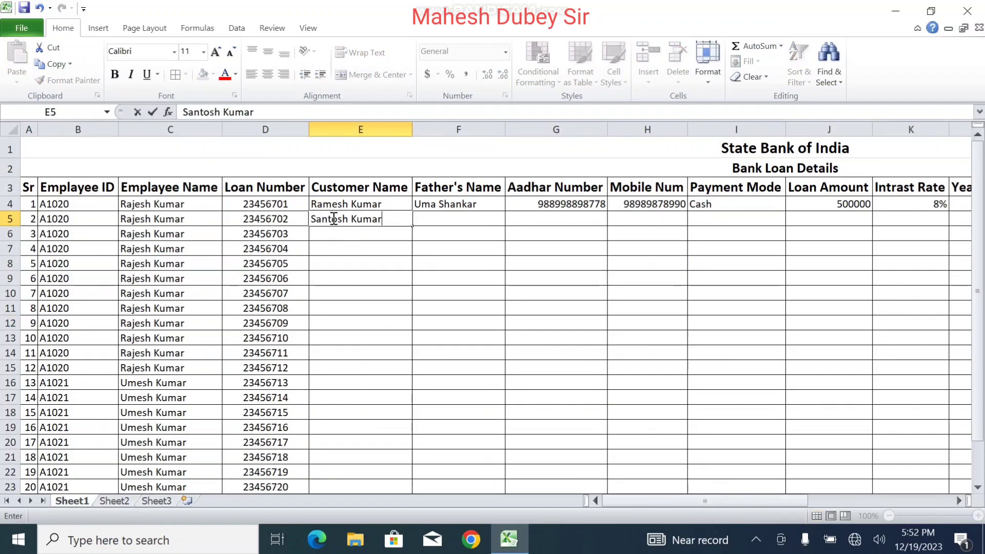
{"action": "key", "text": "Tab"}
{"action": "type", "text": "Vij"}
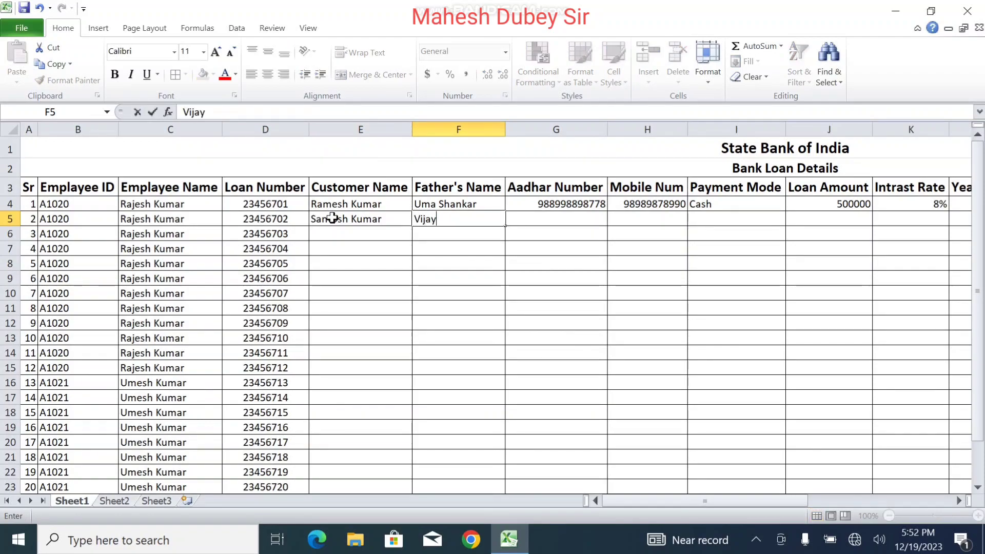
{"action": "key", "text": "Tab"}
Step: Copy the Aadhar and mobile numbers down from row 4 and edit their final digits
{"action": "key", "text": "ctrl+d"}
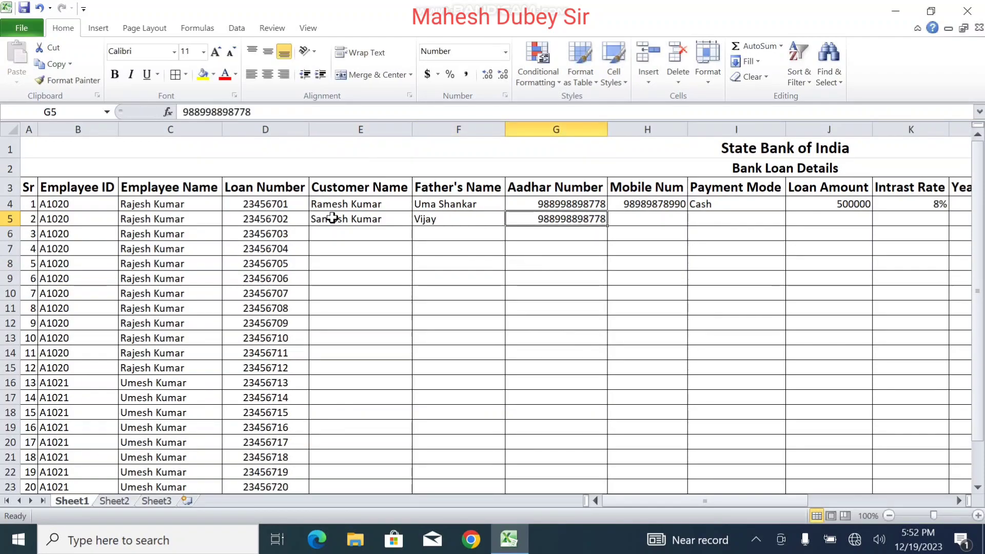
{"action": "left_click", "coordinate": [338, 114]}
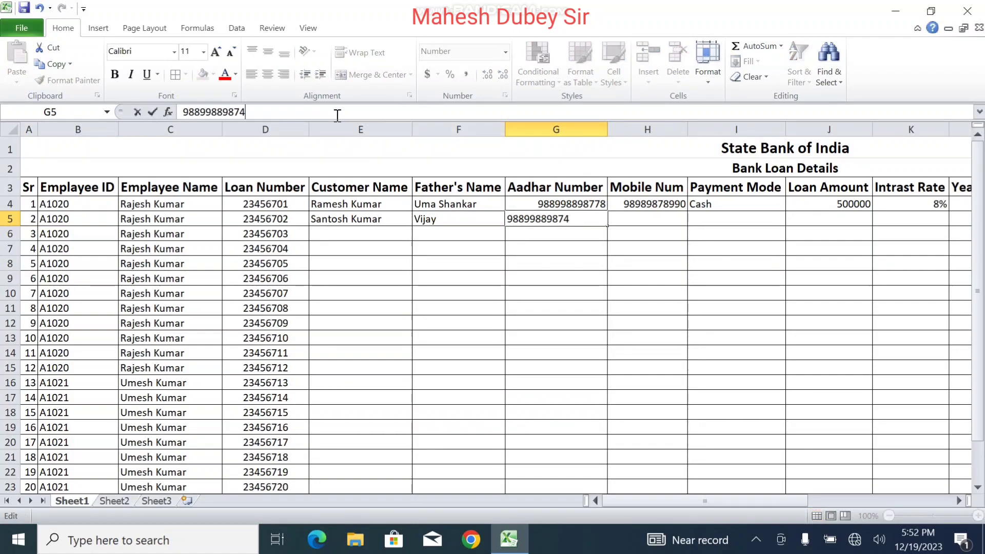
{"action": "type", "text": "45"}
{"action": "key", "text": "Tab"}
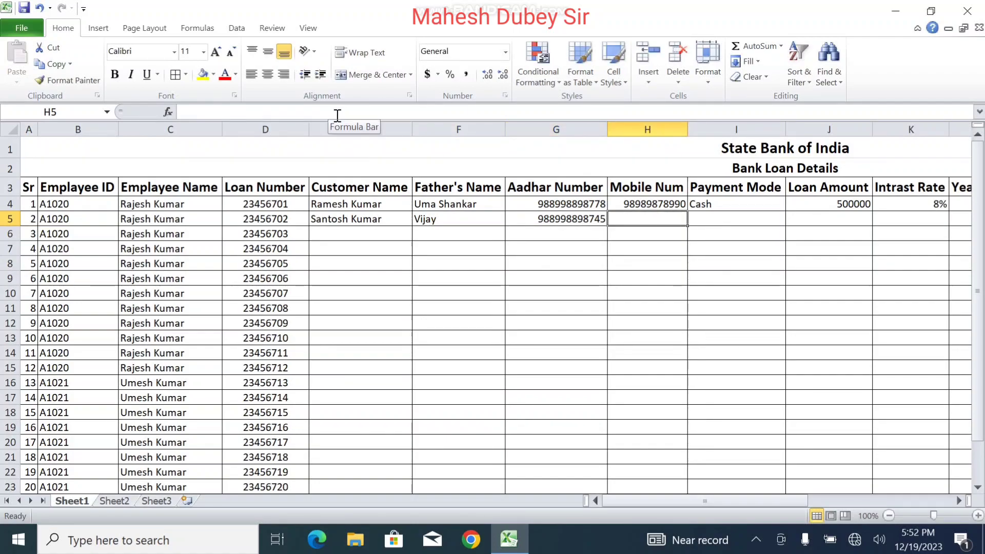
{"action": "key", "text": "ctrl+d"}
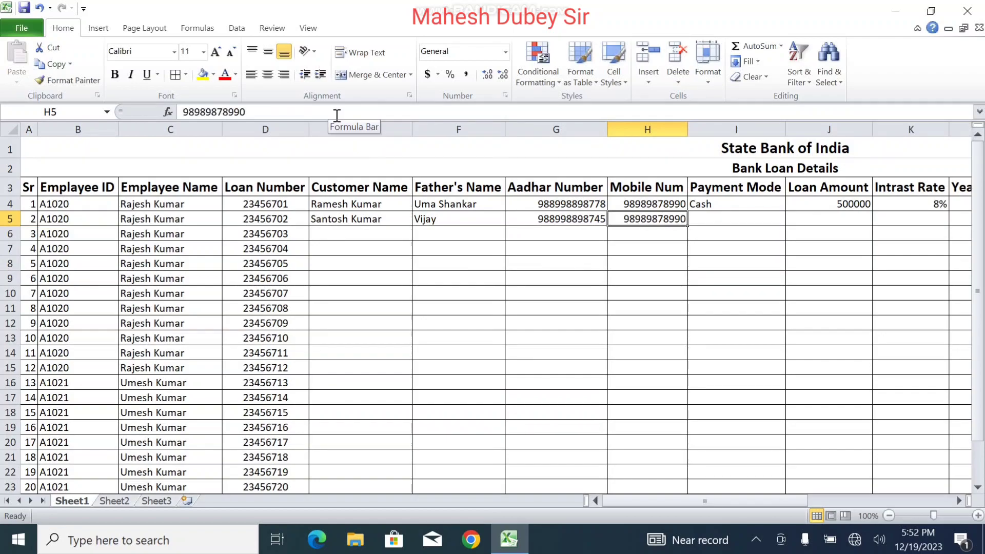
{"action": "left_click", "coordinate": [336, 115]}
{"action": "key", "text": "BackSpace"}
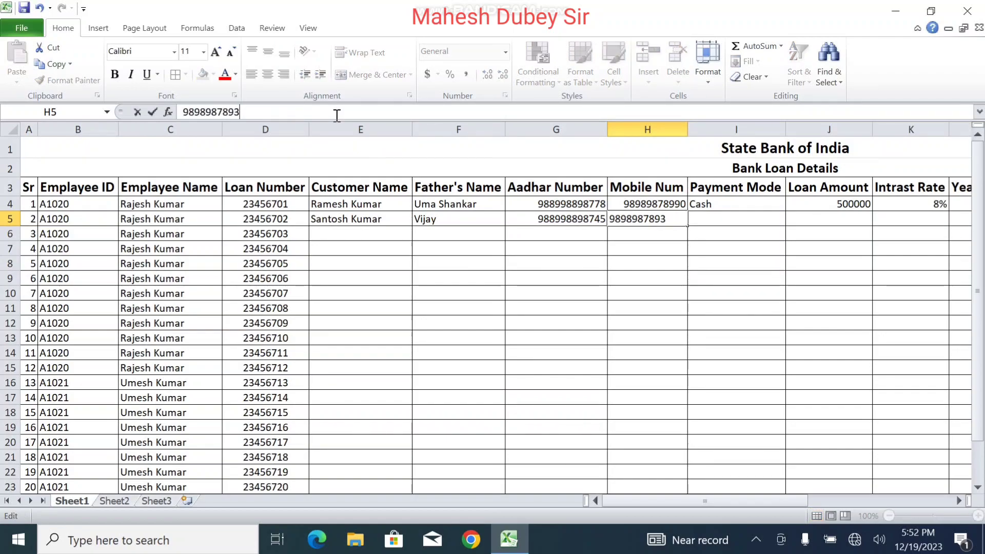
{"action": "type", "text": "33"}
{"action": "key", "text": "Tab"}
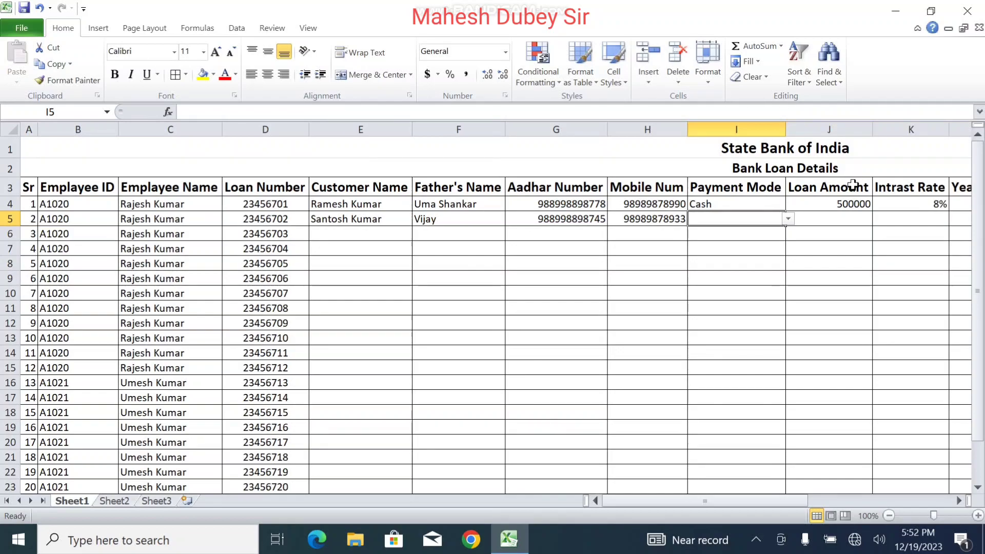
Step: Set row 5's payment mode to Account and its loan amount to 400000
{"action": "left_click", "coordinate": [788, 219]}
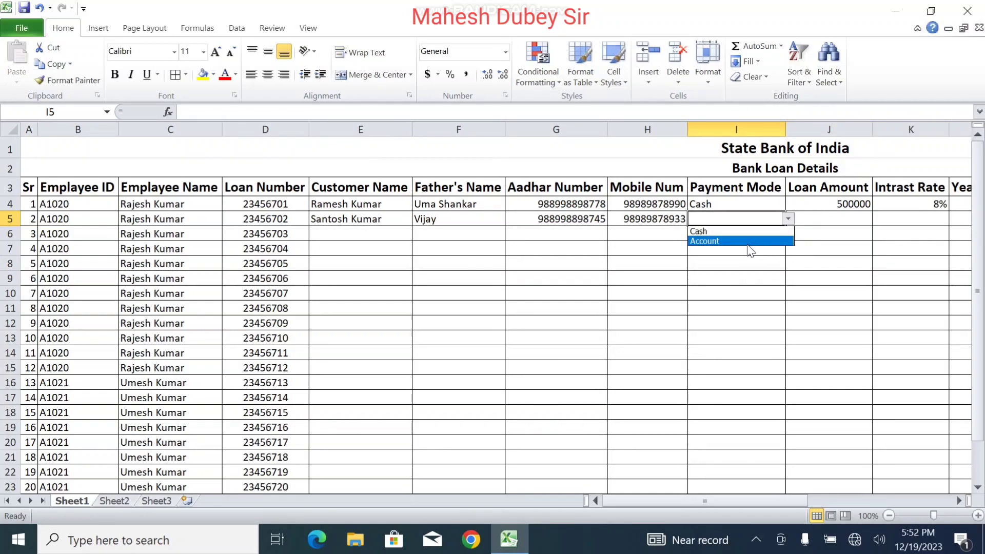
{"action": "left_click", "coordinate": [748, 247]}
{"action": "left_click", "coordinate": [813, 224]}
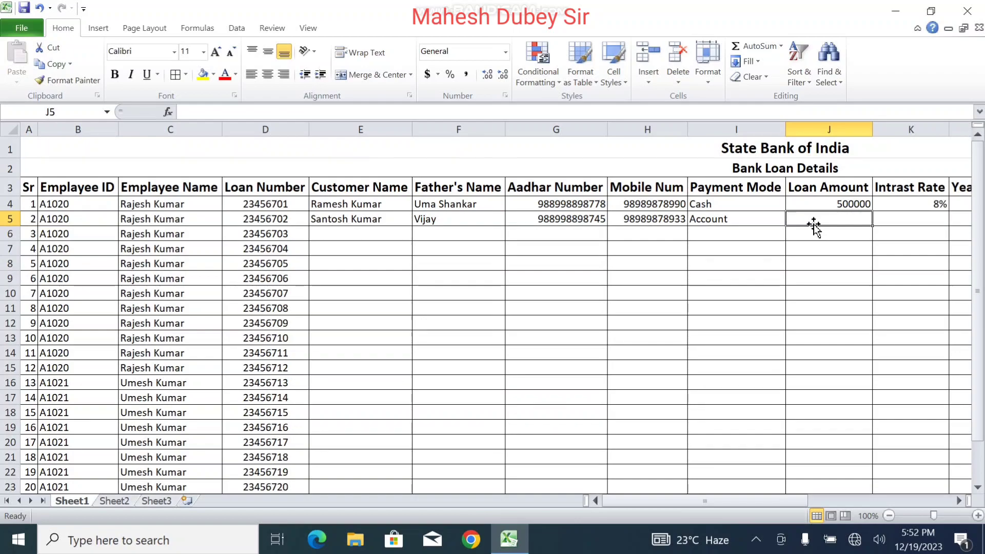
{"action": "type", "text": "400000"}
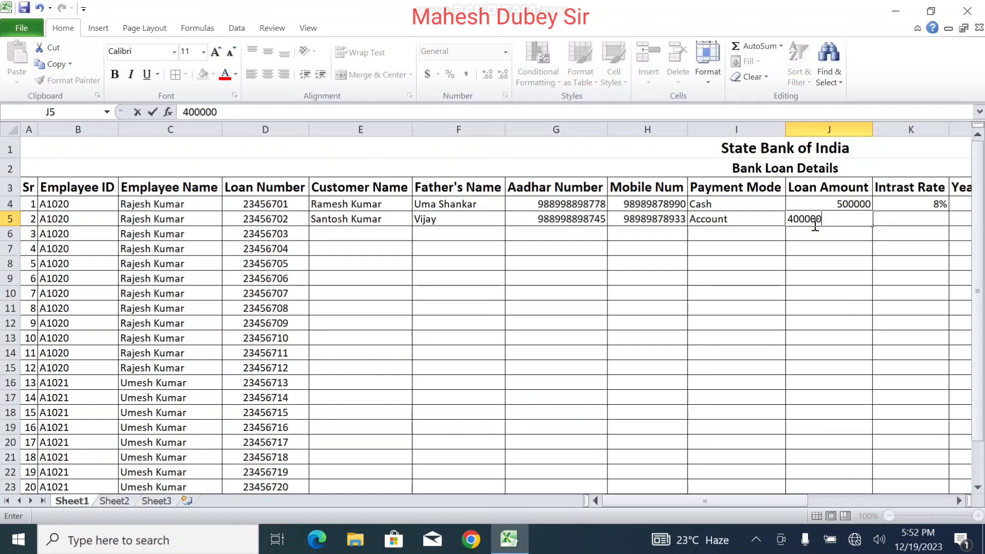
{"action": "key", "text": "Tab"}
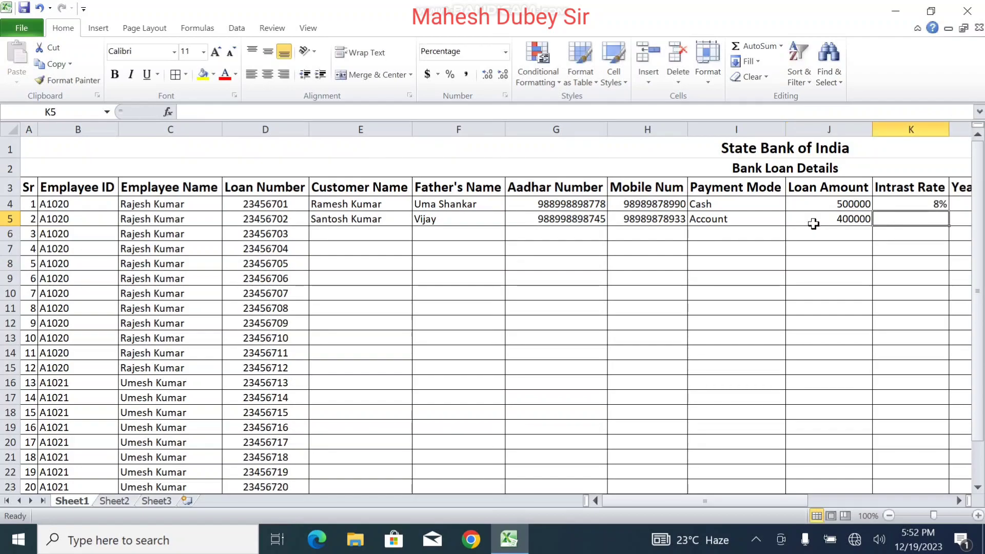
Step: Copy the 8% interest rate from K4 down the Intrast Rate column to K26
{"action": "left_click_drag", "start_coordinate": [795, 501], "coordinate": [855, 497]}
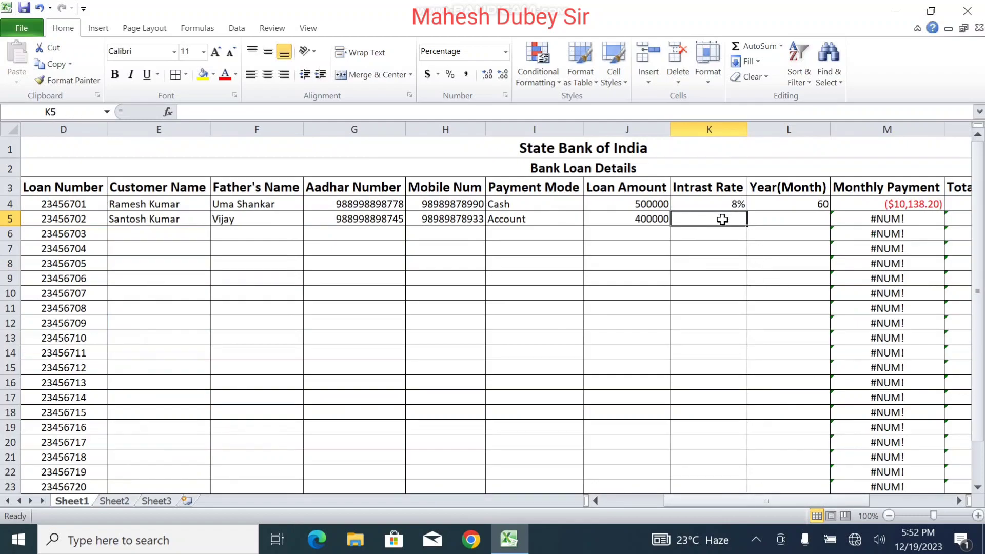
{"action": "left_click", "coordinate": [731, 206]}
{"action": "left_click_drag", "start_coordinate": [747, 211], "coordinate": [752, 481]}
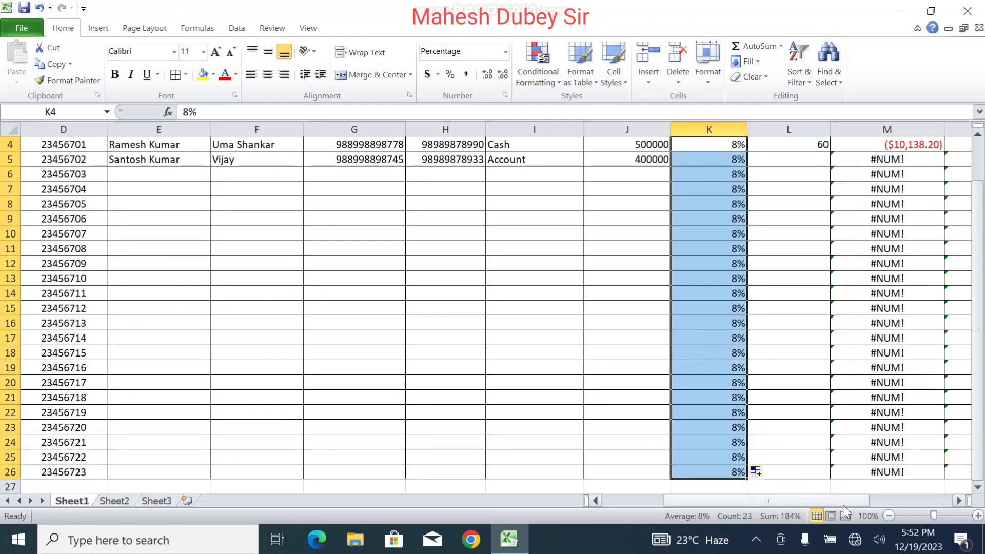
{"action": "left_click_drag", "start_coordinate": [978, 357], "coordinate": [977, 303]}
Step: Give the second loan a 48-month term and check its ($9,765.17) monthly payment
{"action": "left_click", "coordinate": [803, 198]}
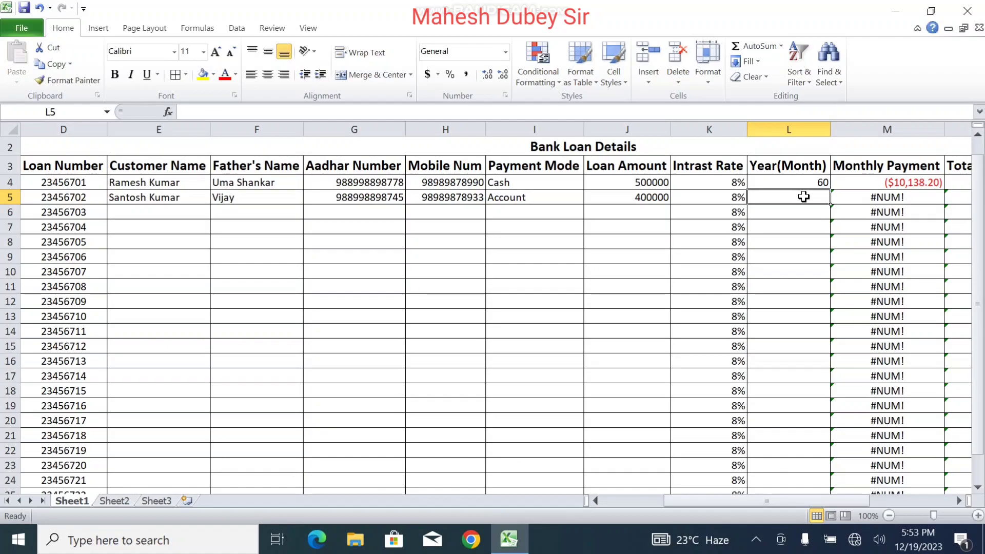
{"action": "type", "text": "48"}
{"action": "key", "text": "Tab"}
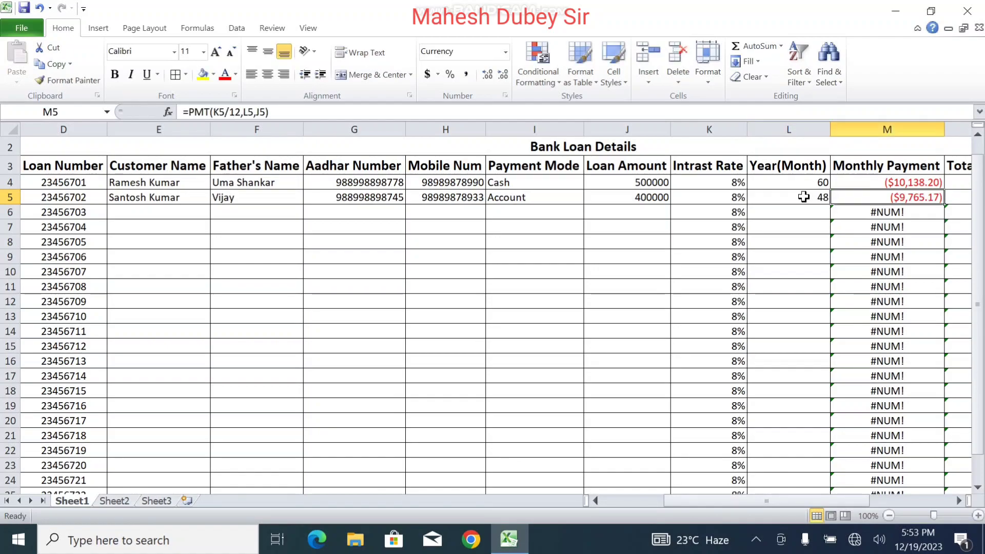
{"action": "key", "text": "Tab"}
{"action": "key", "text": "Tab"}
{"action": "key", "text": "Tab"}
{"action": "key", "text": "Tab"}
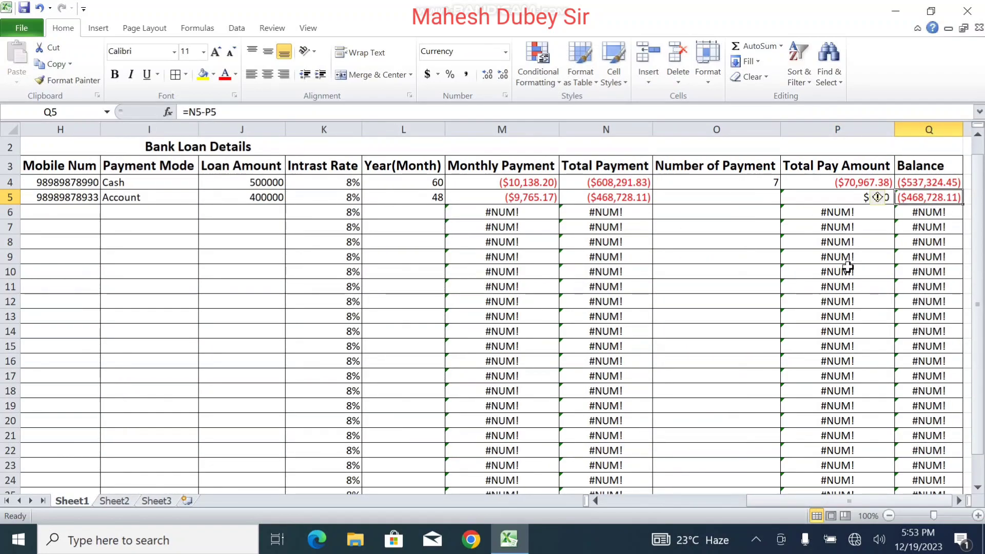
{"action": "key", "text": "shift+Tab"}
{"action": "key", "text": "shift+Tab"}
{"action": "key", "text": "shift+Tab"}
{"action": "key", "text": "shift+Tab"}
{"action": "key", "text": "shift+Tab"}
{"action": "key", "text": "shift+Tab"}
{"action": "key", "text": "shift+Tab"}
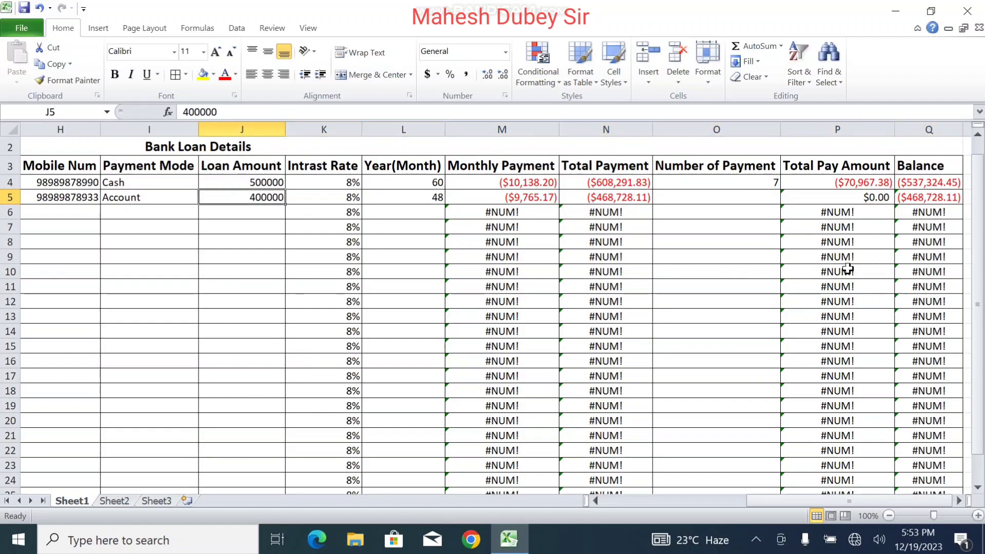
{"action": "left_click_drag", "start_coordinate": [764, 500], "coordinate": [668, 511]}
Step: Enter the third customer's names in row 6 and copy the Aadhar and mobile numbers down
{"action": "left_click", "coordinate": [173, 214]}
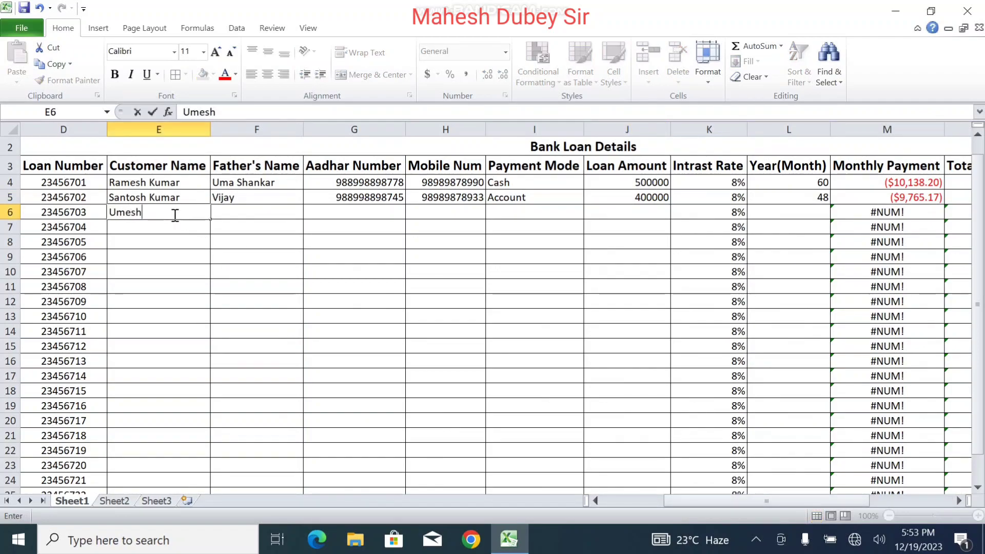
{"action": "key", "text": "Tab"}
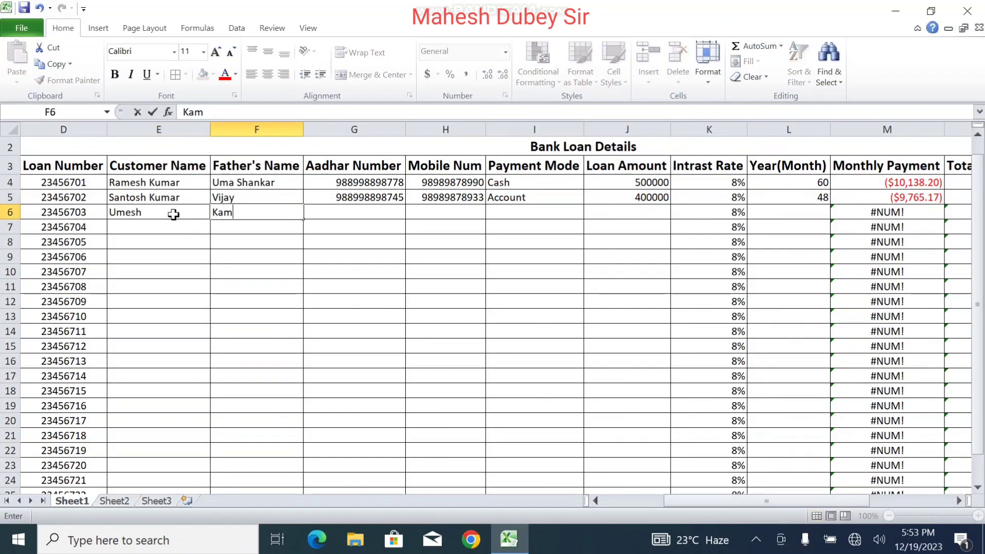
{"action": "key", "text": "Tab"}
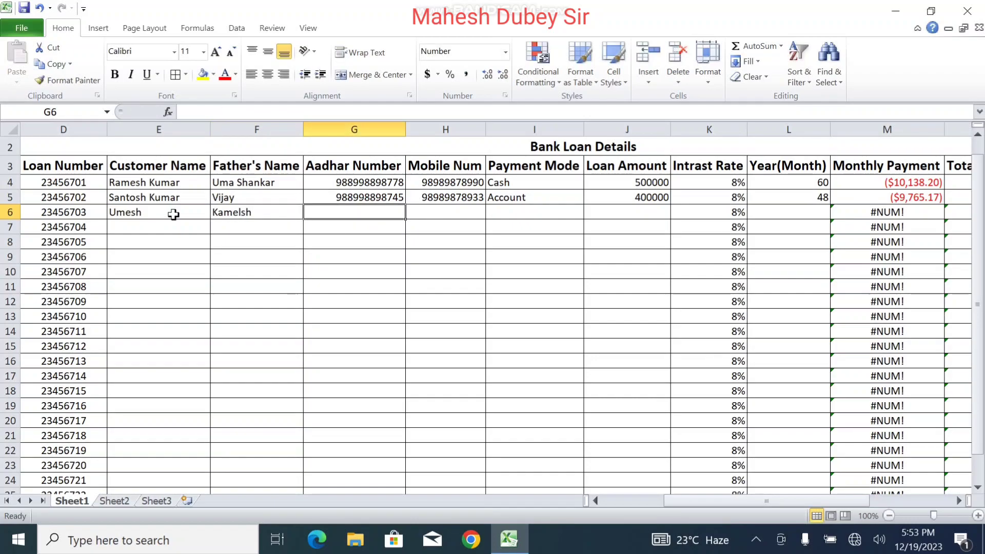
{"action": "key", "text": "ctrl+d"}
{"action": "key", "text": "Tab"}
{"action": "key", "text": "ctrl+d"}
{"action": "key", "text": "Tab"}
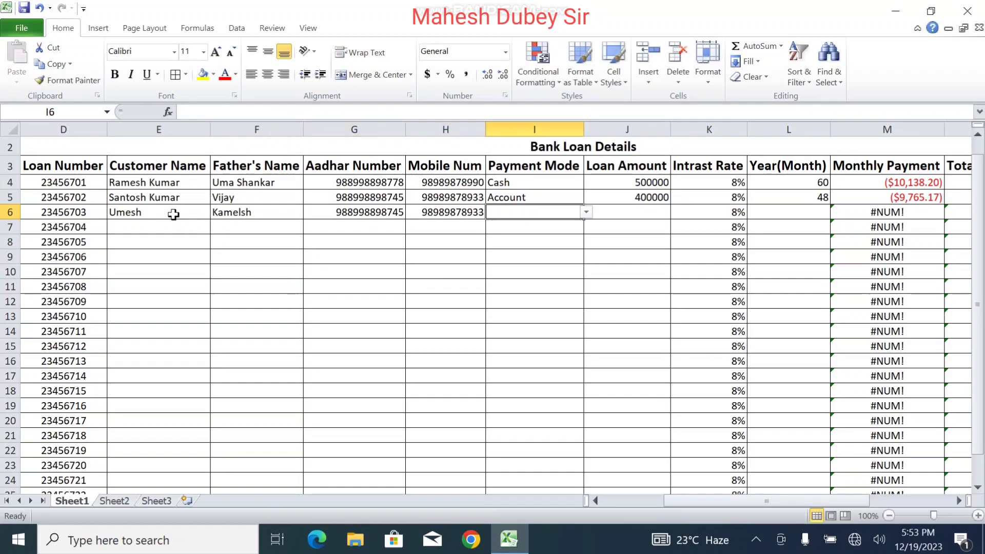
Step: Set row 6 to Cash payment, a 600000 loan amount and a 72-month term
{"action": "left_click", "coordinate": [586, 212]}
{"action": "left_click", "coordinate": [552, 224]}
{"action": "left_click", "coordinate": [620, 218]}
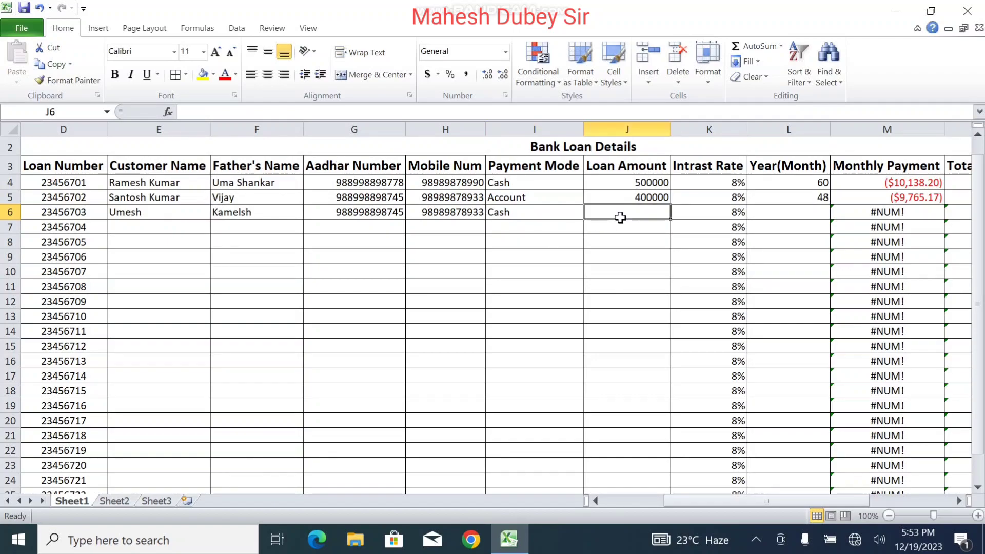
{"action": "type", "text": "60"}
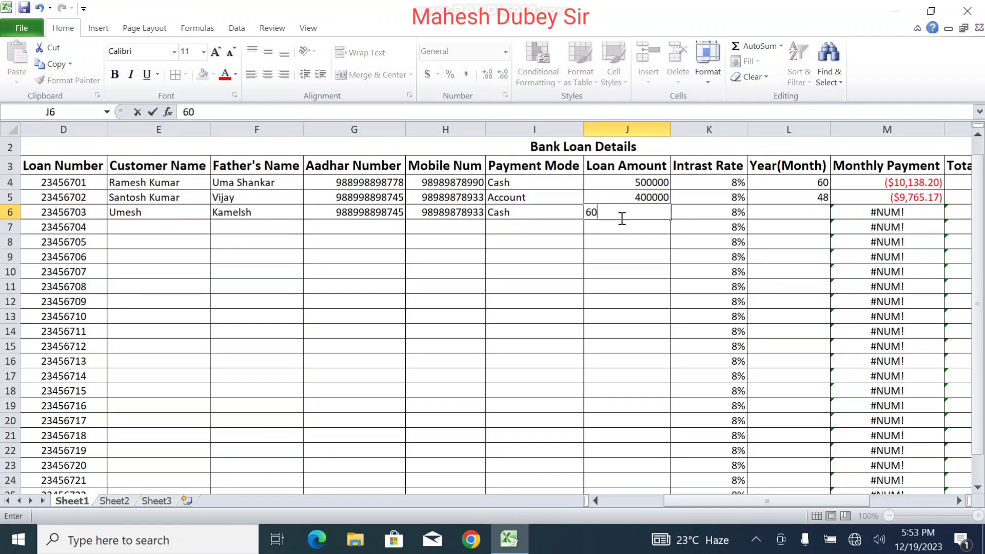
{"action": "type", "text": "0000"}
{"action": "key", "text": "Tab"}
{"action": "key", "text": "Tab"}
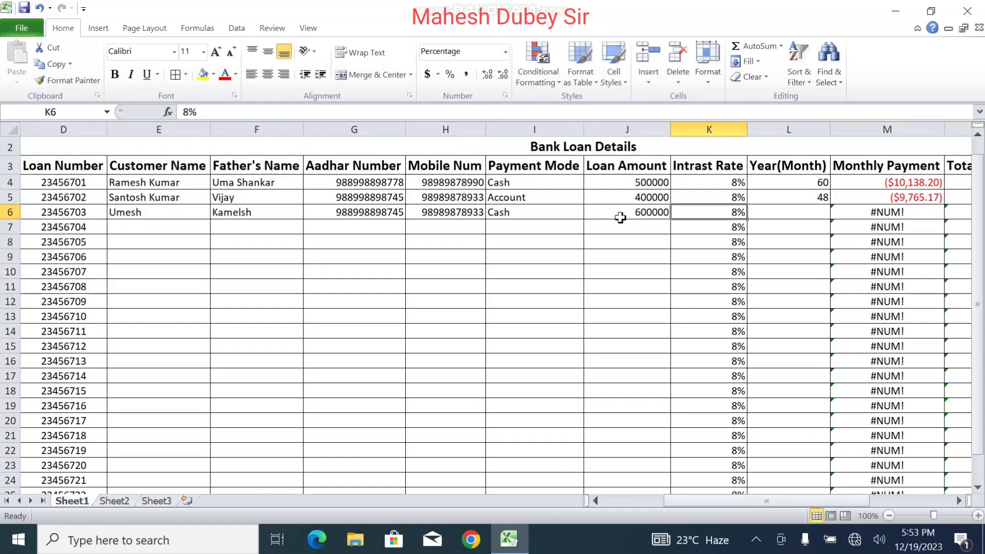
{"action": "type", "text": "7"}
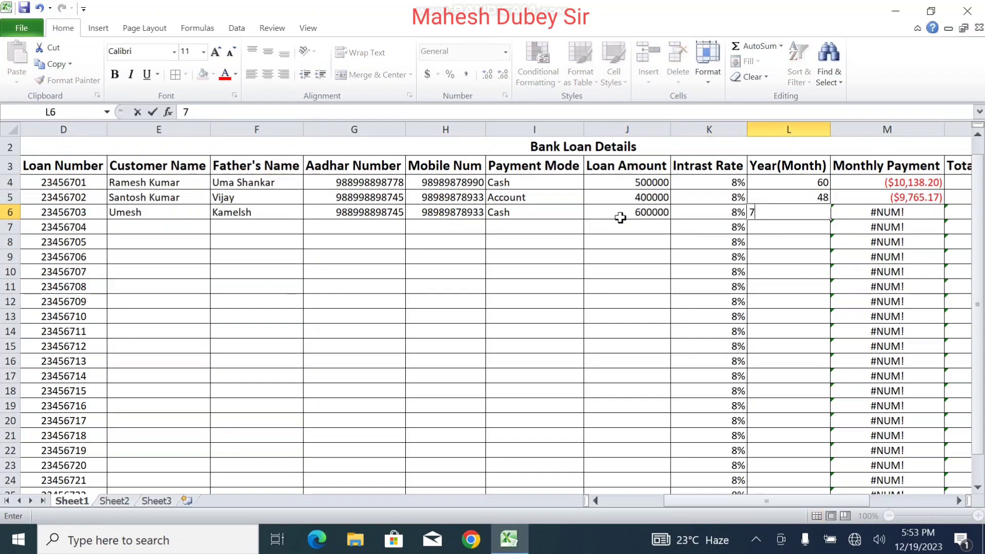
{"action": "key", "text": "BackSpace"}
{"action": "key", "text": "Tab"}
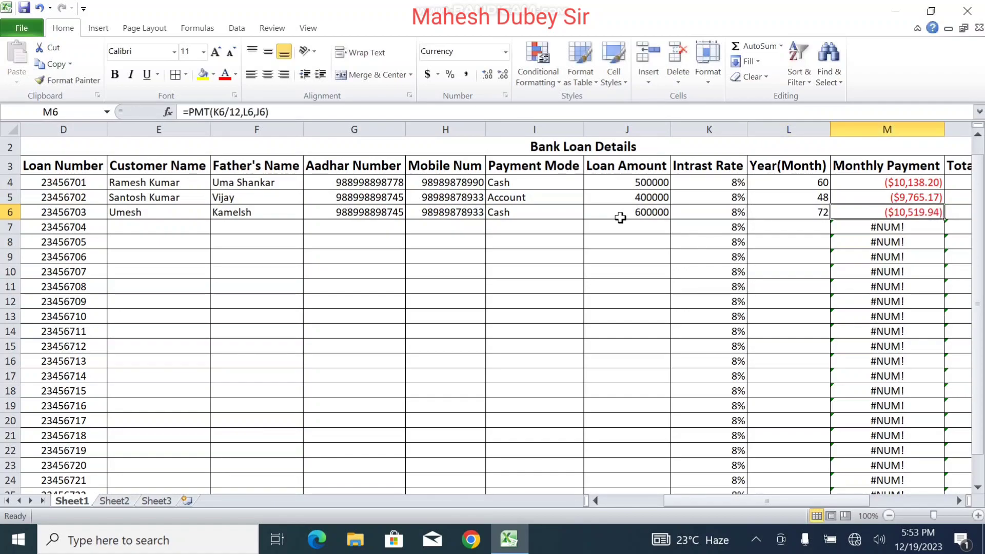
Step: Fill the customer details and payment modes from E4:I6 down to row 26
{"action": "left_click_drag", "start_coordinate": [163, 185], "coordinate": [525, 221]}
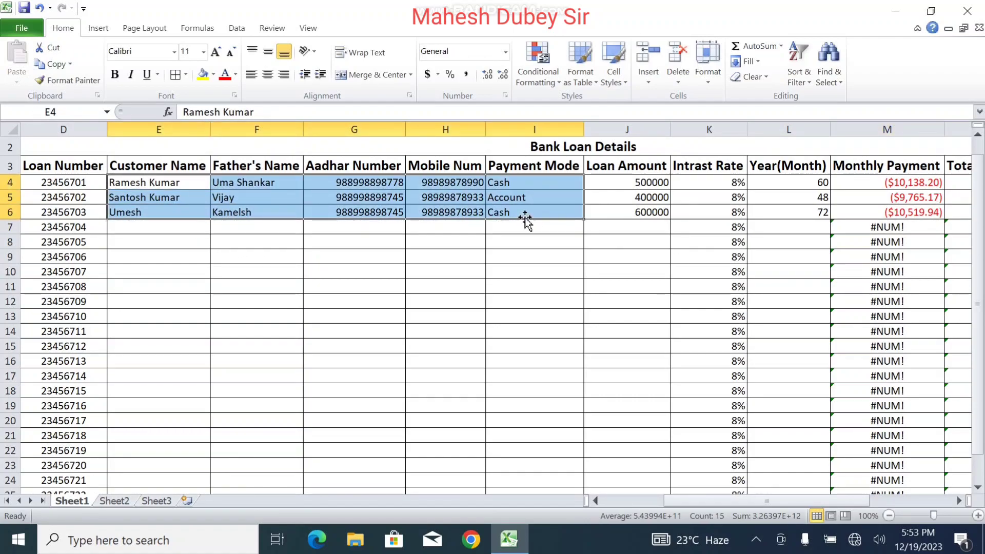
{"action": "left_click_drag", "start_coordinate": [584, 220], "coordinate": [576, 477]}
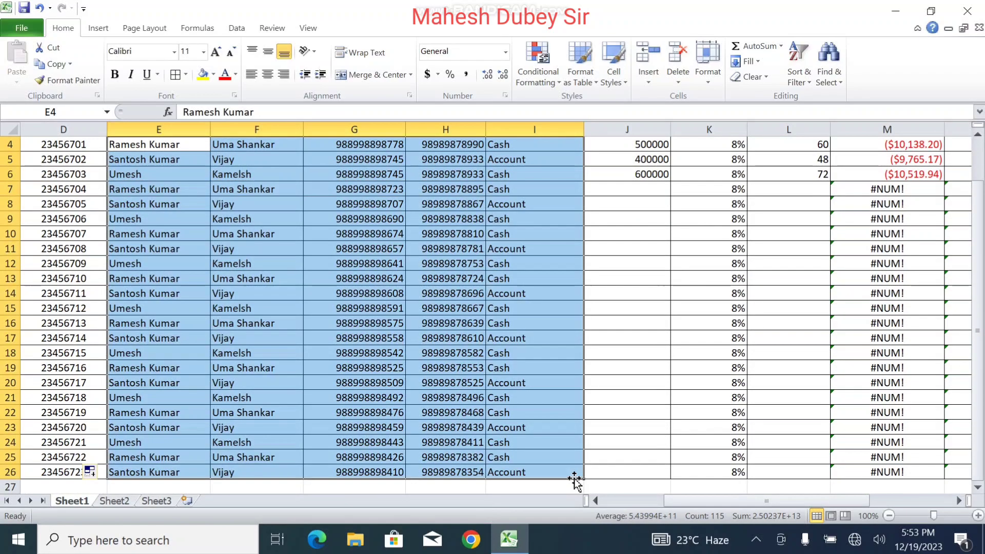
{"action": "left_click", "coordinate": [532, 262]}
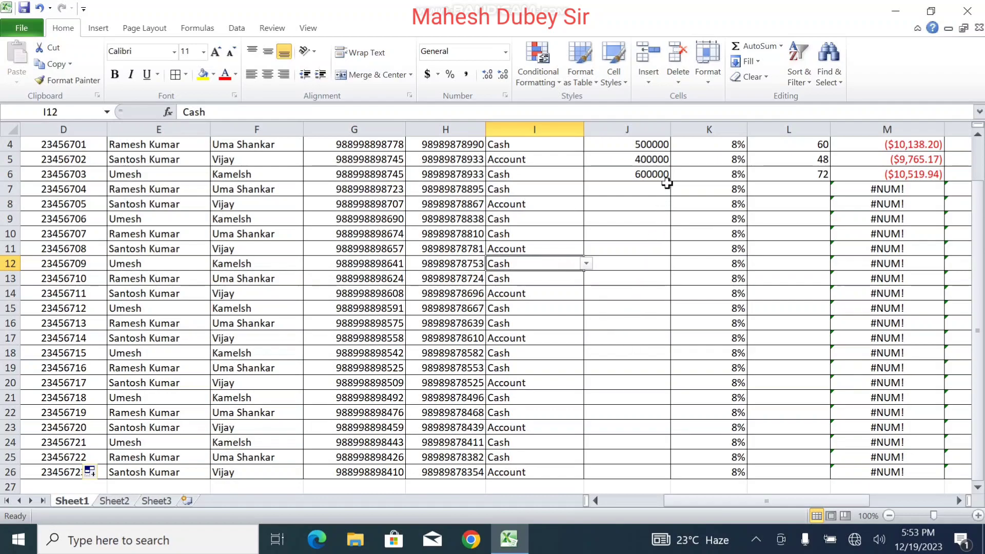
Step: Repeat the 500000, 400000, 600000 loan amounts down column J using Copy Cells
{"action": "left_click_drag", "start_coordinate": [651, 146], "coordinate": [653, 424]}
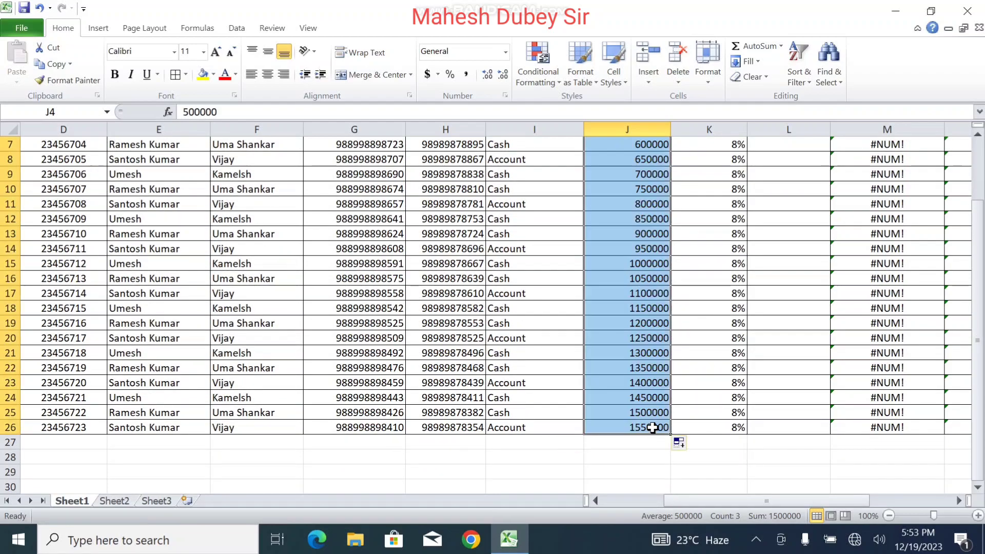
{"action": "left_click", "coordinate": [690, 445]}
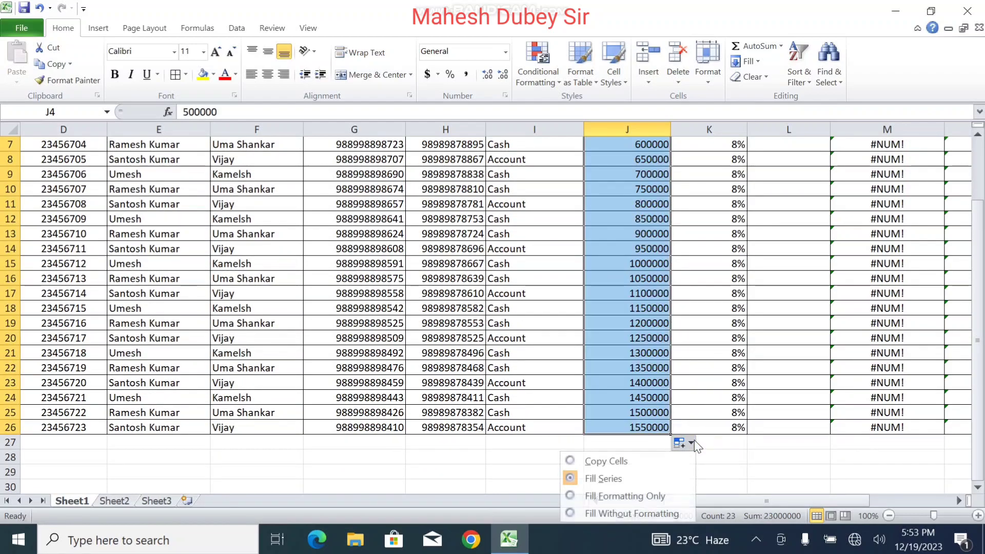
{"action": "left_click", "coordinate": [623, 462]}
{"action": "left_click", "coordinate": [643, 248]}
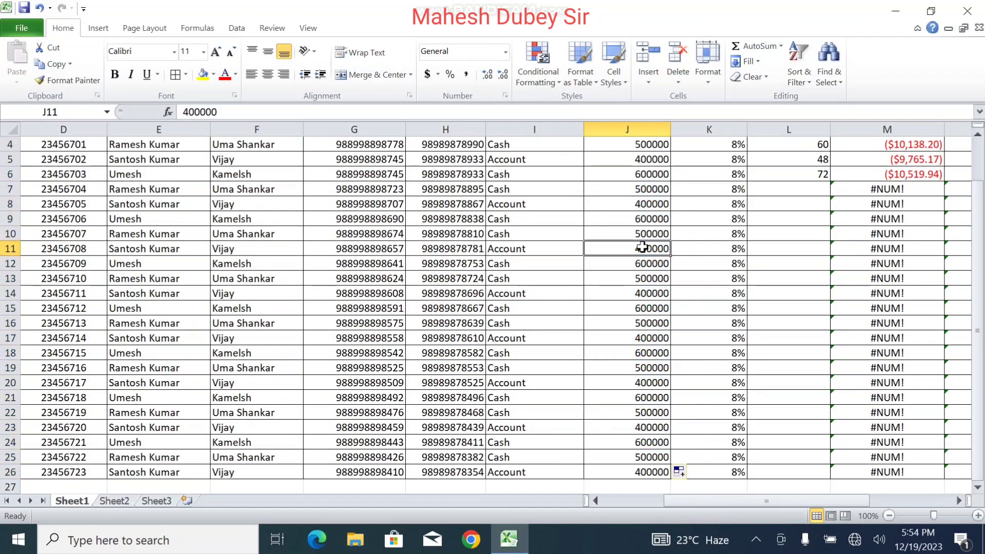
{"action": "left_click_drag", "start_coordinate": [804, 148], "coordinate": [827, 418]}
Step: Extend the 48/72-month terms in L4:L6 down the table so every row gets a payment
{"action": "left_click_drag", "start_coordinate": [796, 503], "coordinate": [879, 501]}
{"action": "scroll", "coordinate": [959, 302], "scroll_direction": "up", "scroll_amount": 3}
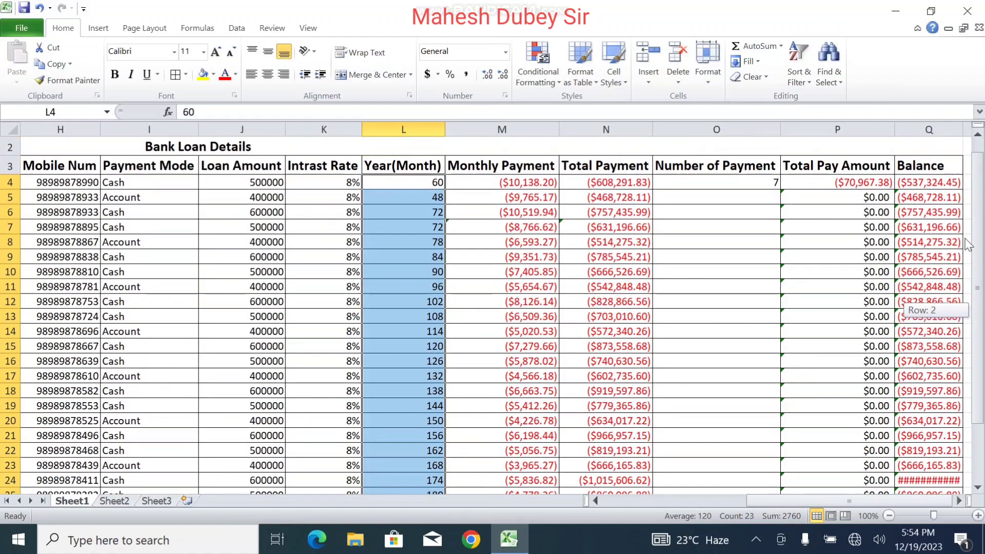
{"action": "left_click", "coordinate": [706, 186]}
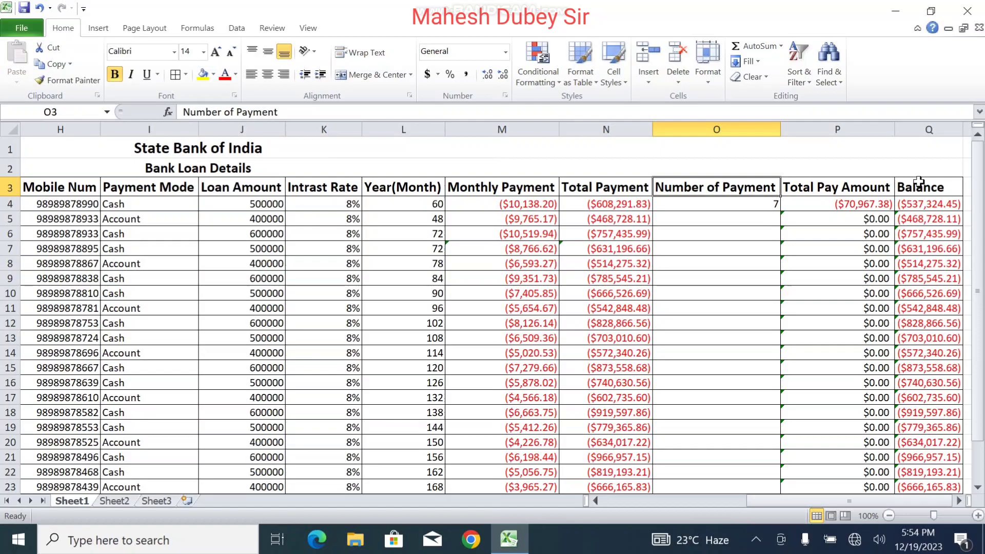
Step: Narrow the columns from Employee ID through Mobile Num
{"action": "left_click_drag", "start_coordinate": [918, 185], "coordinate": [2, 182]}
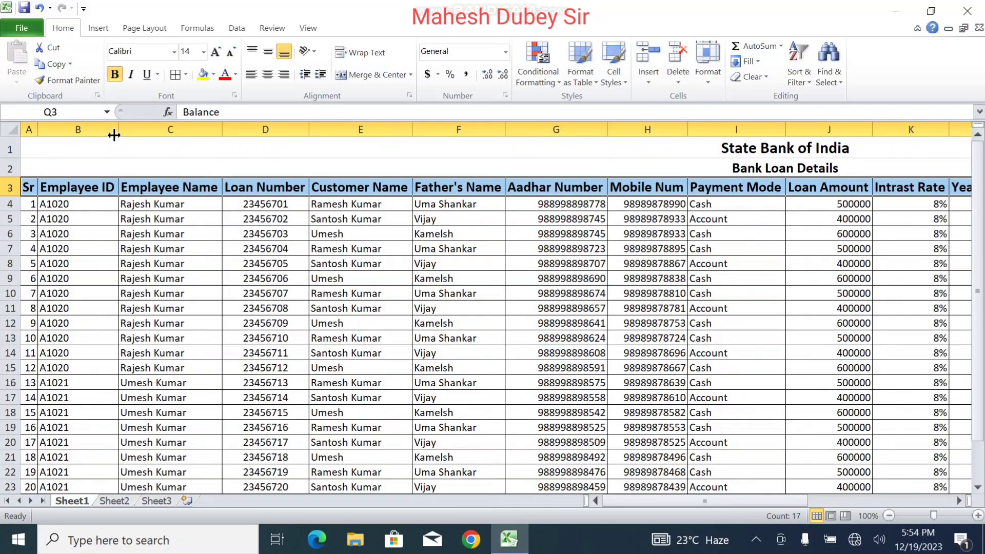
{"action": "left_click_drag", "start_coordinate": [114, 135], "coordinate": [88, 129]}
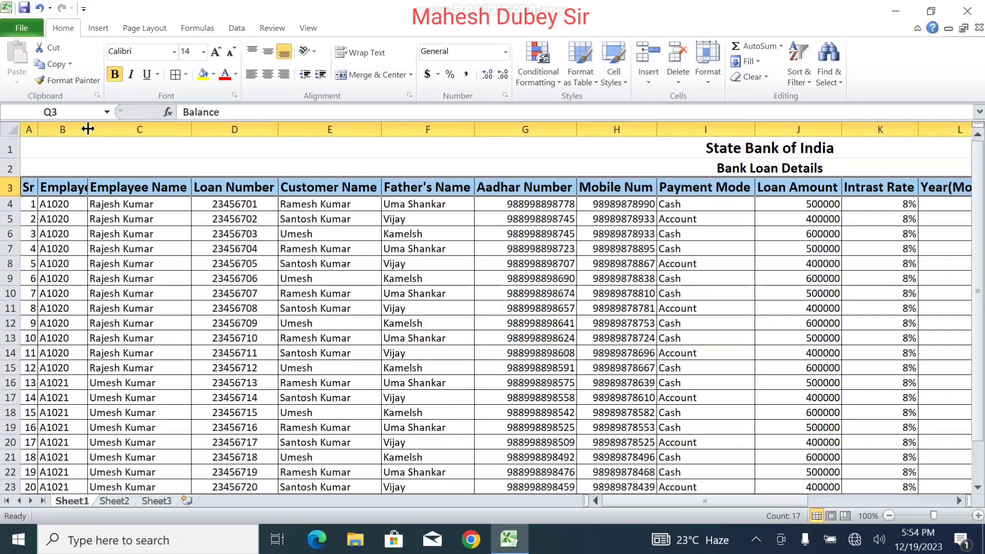
{"action": "left_click_drag", "start_coordinate": [189, 129], "coordinate": [158, 127]}
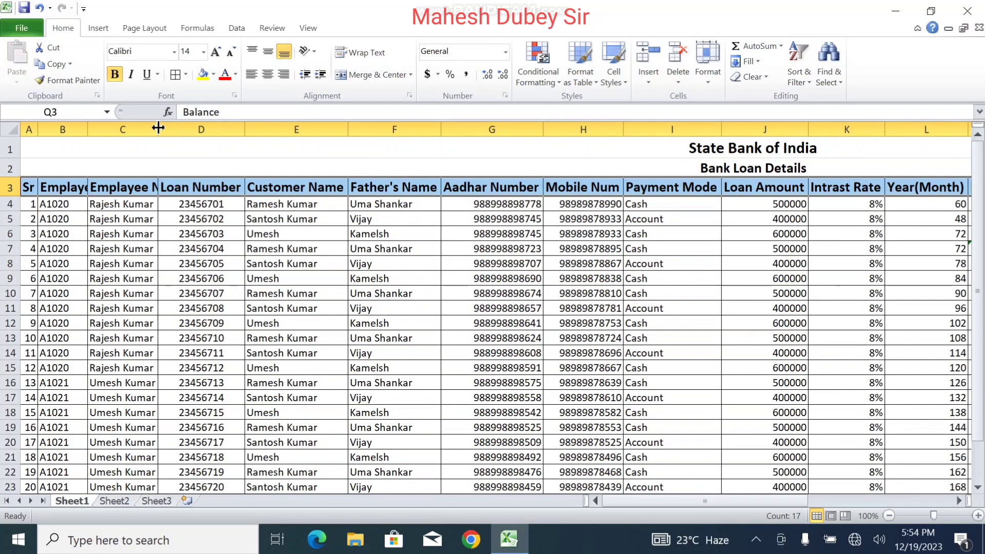
{"action": "left_click_drag", "start_coordinate": [243, 130], "coordinate": [212, 147]}
{"action": "left_click_drag", "start_coordinate": [321, 126], "coordinate": [291, 128]}
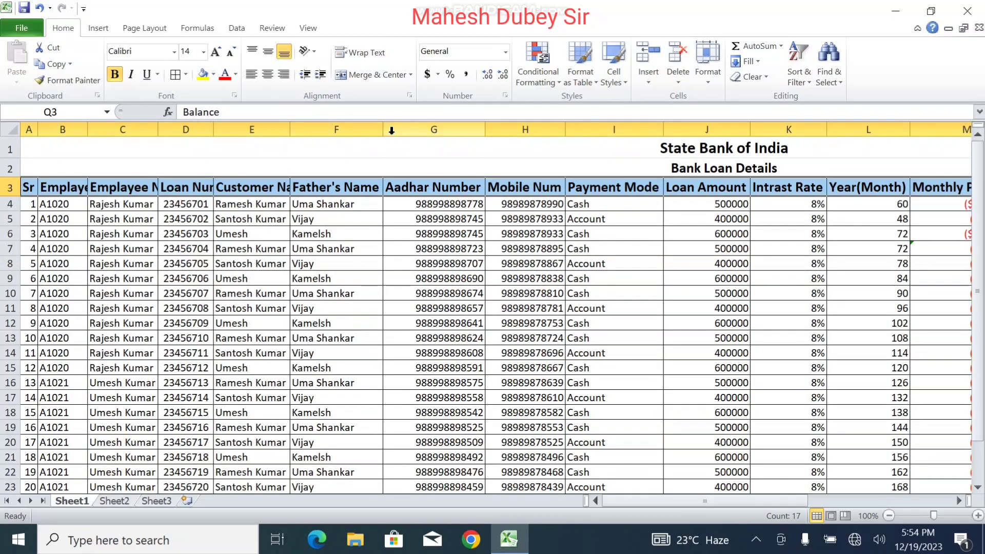
{"action": "left_click_drag", "start_coordinate": [383, 132], "coordinate": [364, 130]}
{"action": "left_click_drag", "start_coordinate": [464, 129], "coordinate": [434, 132]}
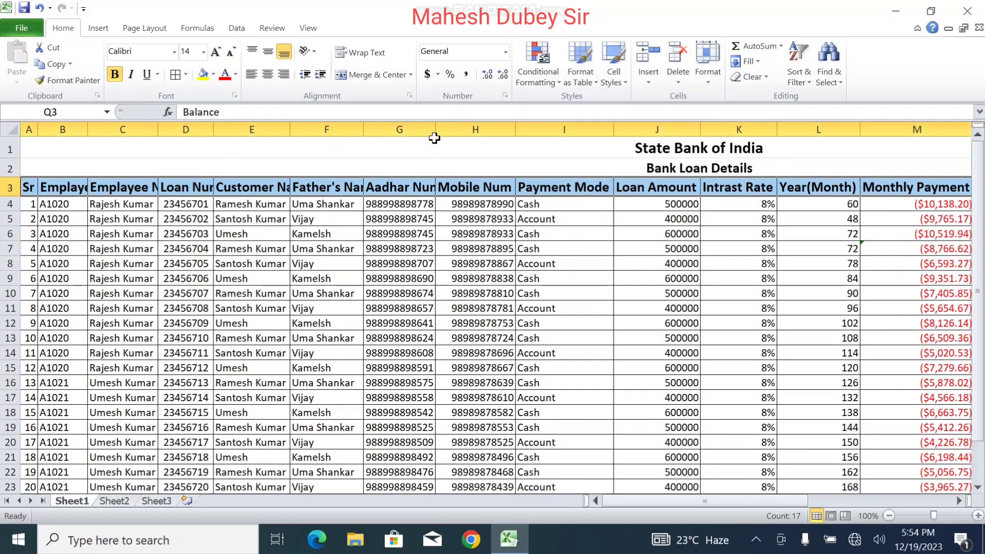
{"action": "left_click_drag", "start_coordinate": [512, 130], "coordinate": [512, 131]}
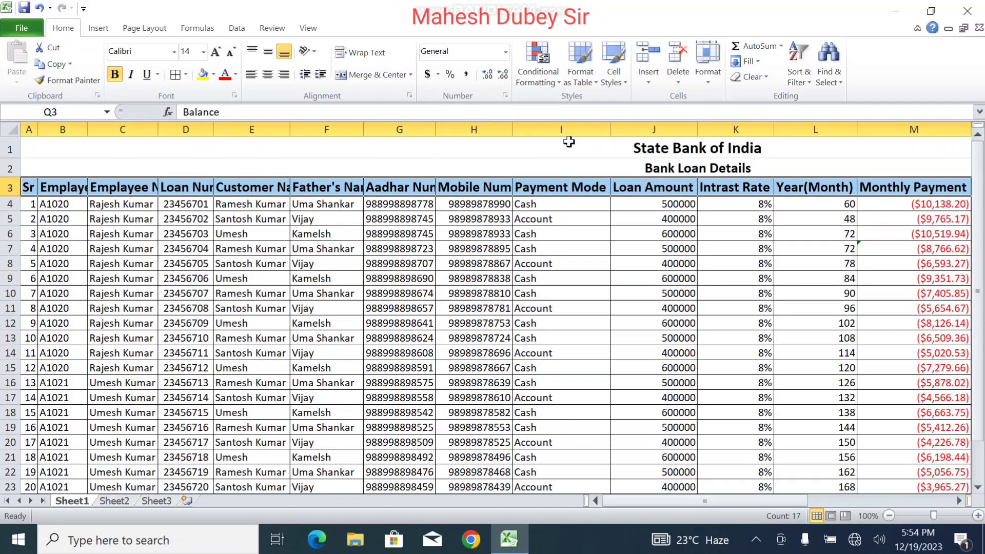
Step: Narrow the Payment Mode through Number of Payment columns and scroll back left
{"action": "left_click_drag", "start_coordinate": [609, 131], "coordinate": [563, 149]}
{"action": "left_click_drag", "start_coordinate": [649, 129], "coordinate": [613, 138]}
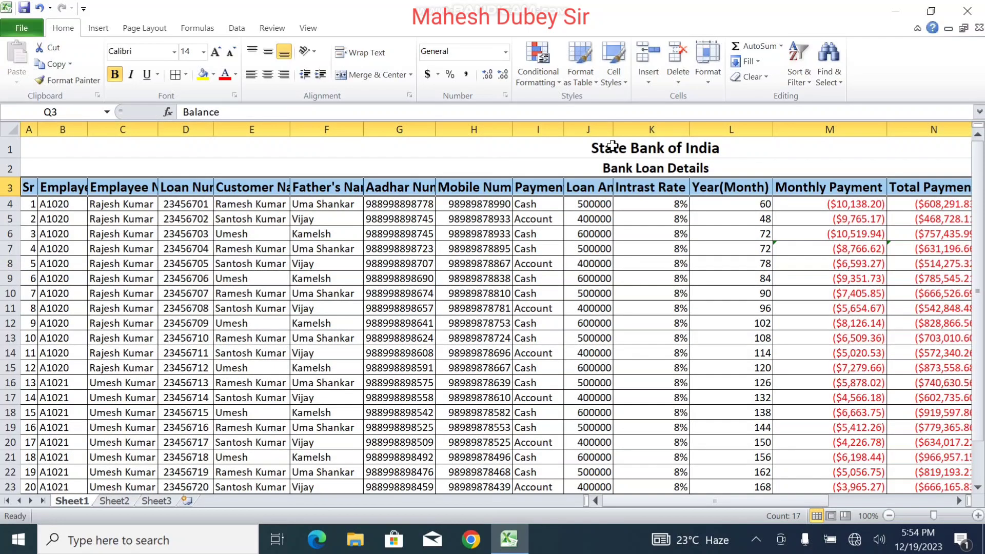
{"action": "left_click_drag", "start_coordinate": [688, 134], "coordinate": [651, 140]}
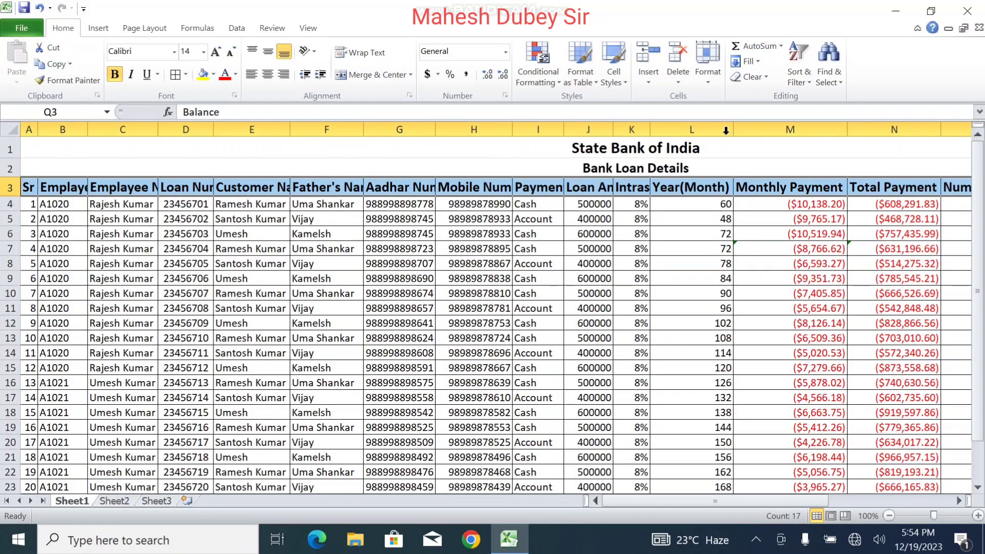
{"action": "left_click_drag", "start_coordinate": [729, 129], "coordinate": [689, 136]}
{"action": "left_click_drag", "start_coordinate": [802, 129], "coordinate": [750, 144]}
{"action": "left_click_drag", "start_coordinate": [845, 130], "coordinate": [819, 128]}
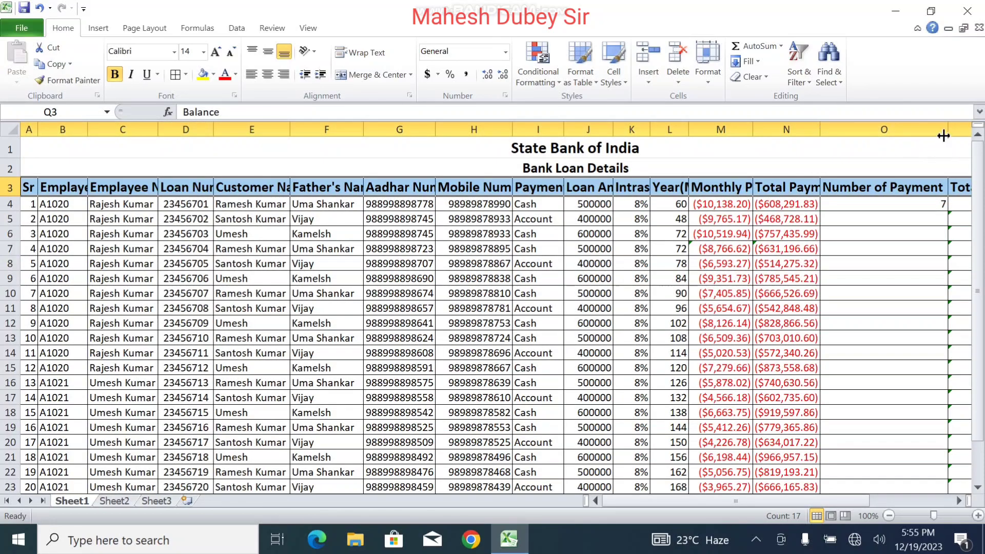
{"action": "left_click_drag", "start_coordinate": [945, 132], "coordinate": [865, 161]}
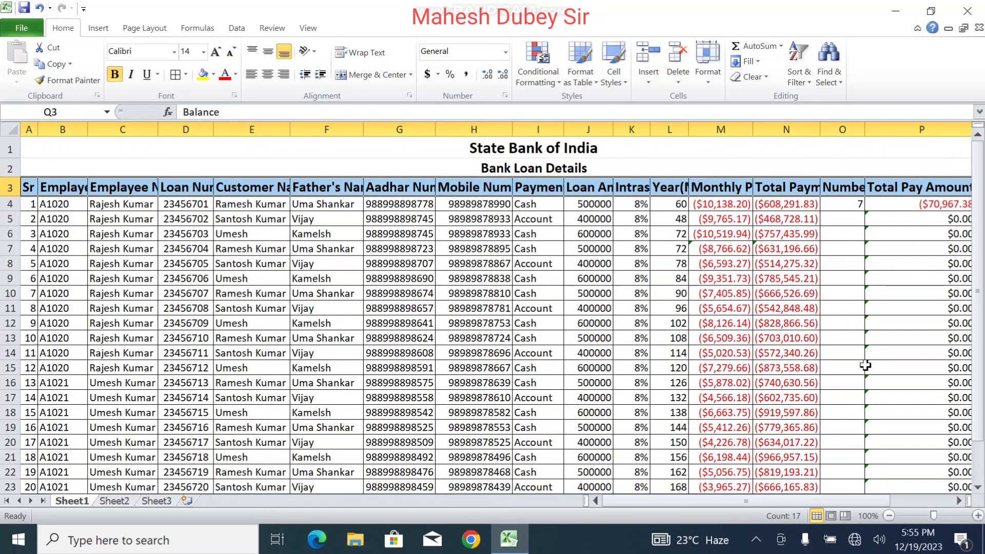
{"action": "left_click_drag", "start_coordinate": [818, 499], "coordinate": [876, 497]}
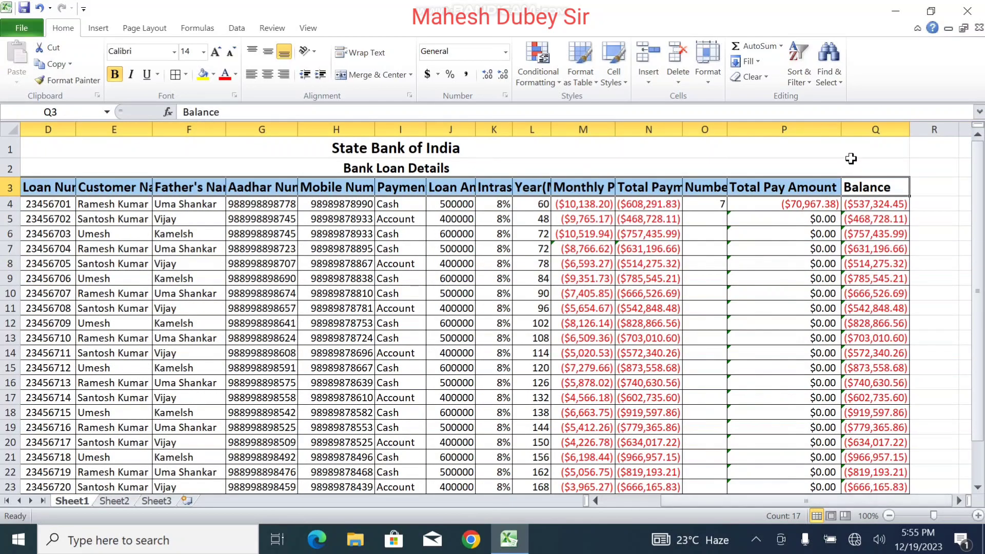
{"action": "left_click", "coordinate": [844, 144]}
Step: Narrow the Total Pay Amount column and enter 9 and 8 in O5 and O6
{"action": "left_click_drag", "start_coordinate": [841, 130], "coordinate": [790, 134]}
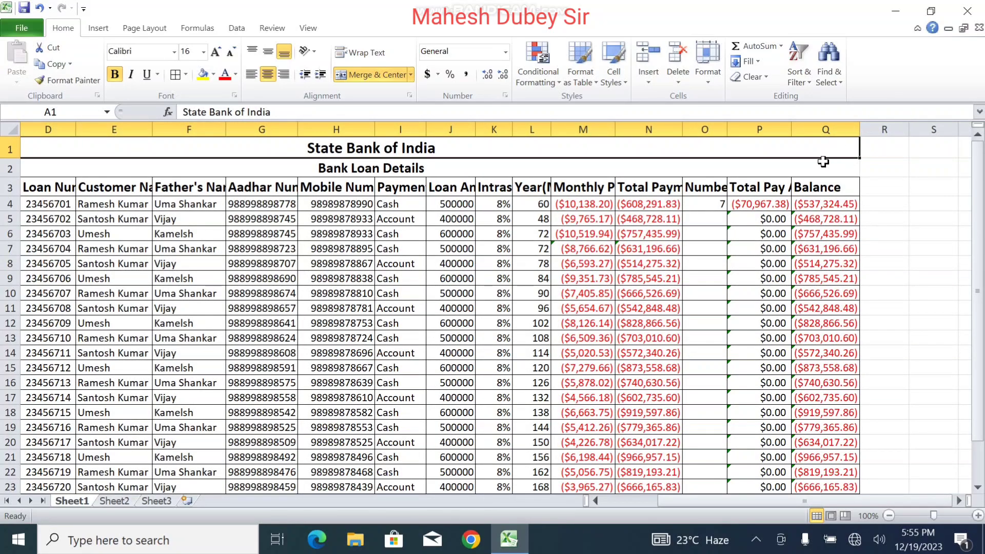
{"action": "left_click", "coordinate": [714, 207]}
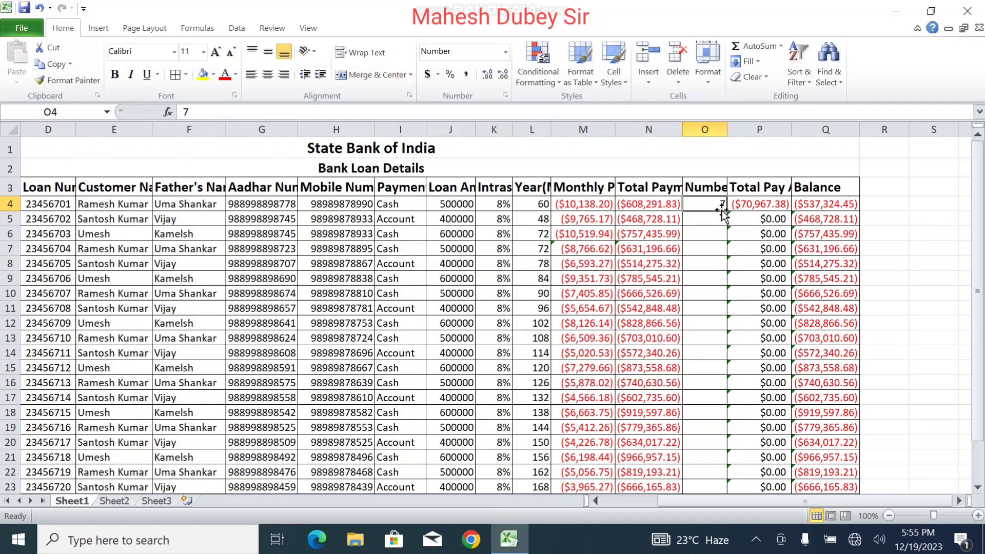
{"action": "left_click", "coordinate": [720, 222]}
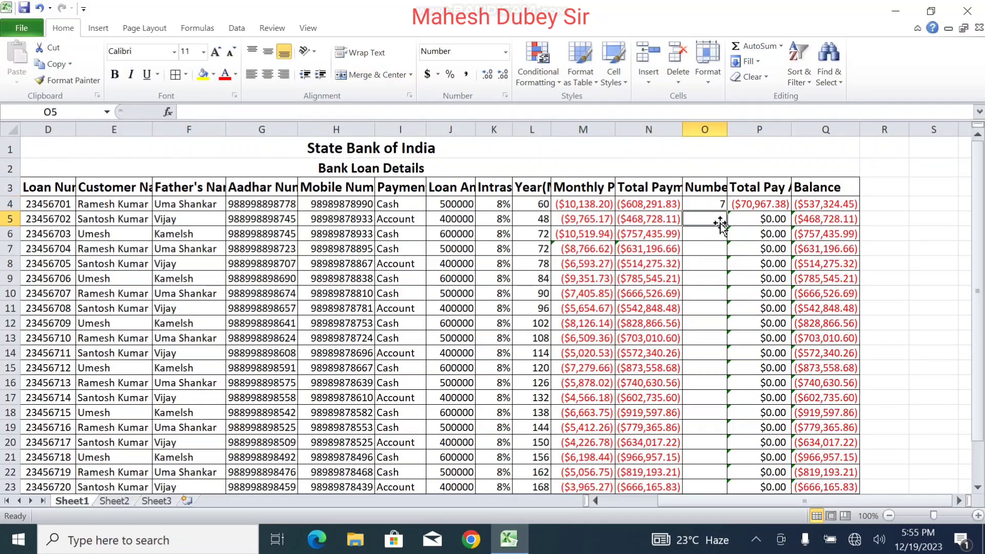
{"action": "type", "text": "9"}
{"action": "key", "text": "Return"}
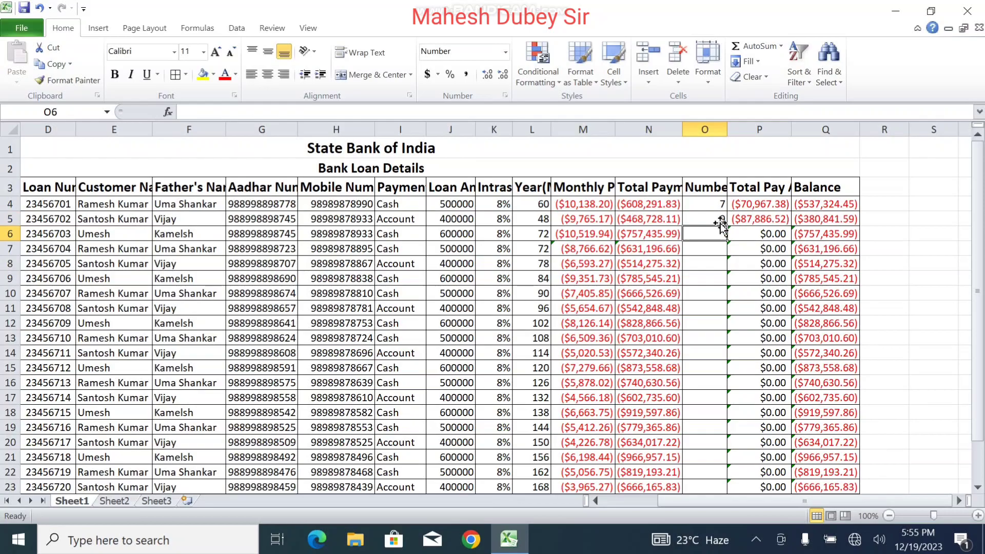
{"action": "type", "text": "8"}
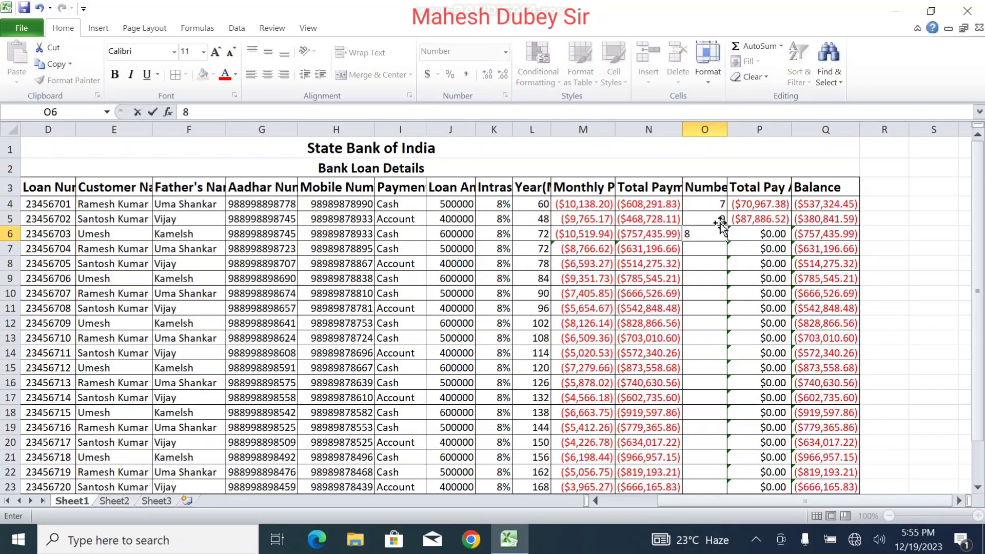
Step: Copy the 7, 9, 8 payment counts from O4:O6 repeatedly down to row 26
{"action": "left_click_drag", "start_coordinate": [717, 204], "coordinate": [727, 464]}
{"action": "left_click", "coordinate": [738, 475]}
{"action": "left_click", "coordinate": [676, 407]}
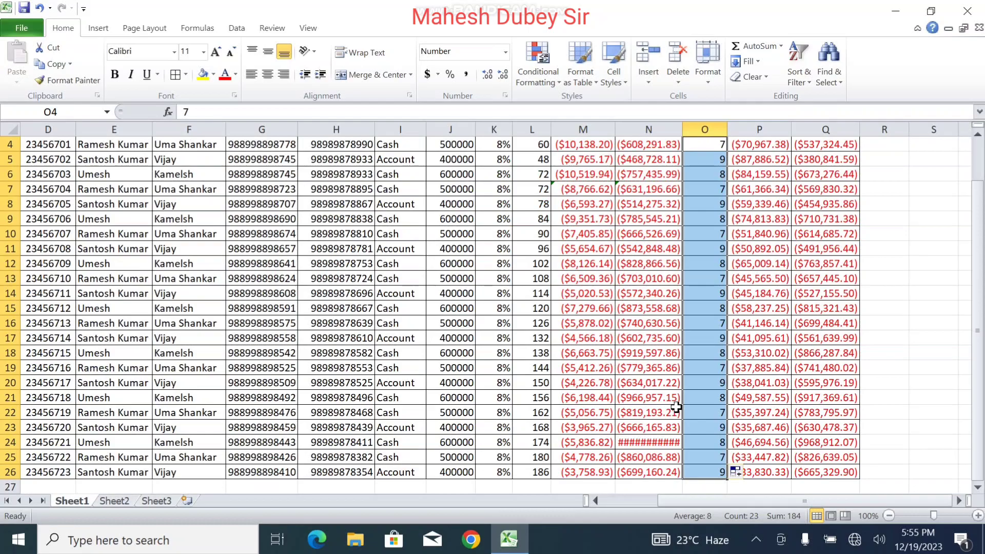
Step: Widen the Total Payment column so N24's ($1,015,606.62) shows in full
{"action": "left_click_drag", "start_coordinate": [685, 131], "coordinate": [688, 131]}
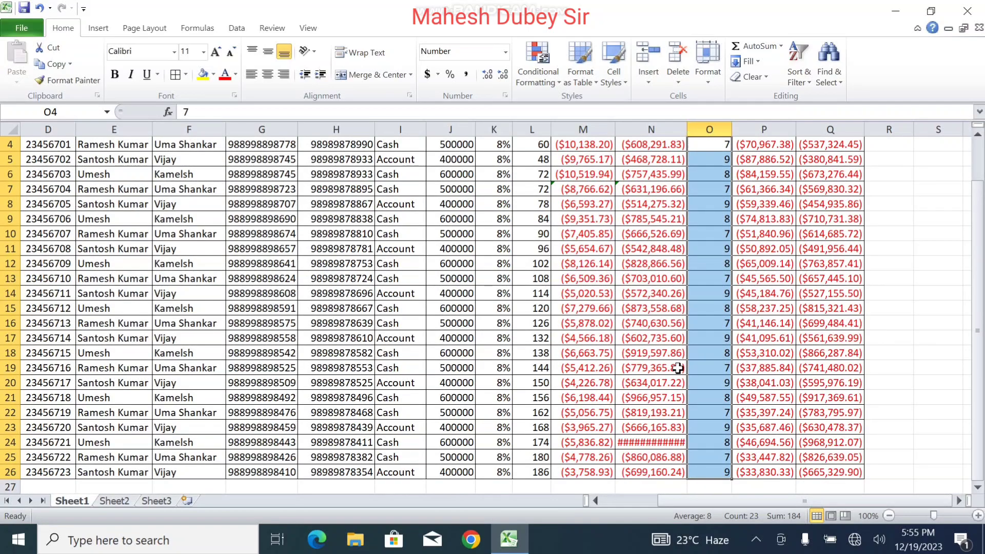
{"action": "left_click", "coordinate": [672, 442]}
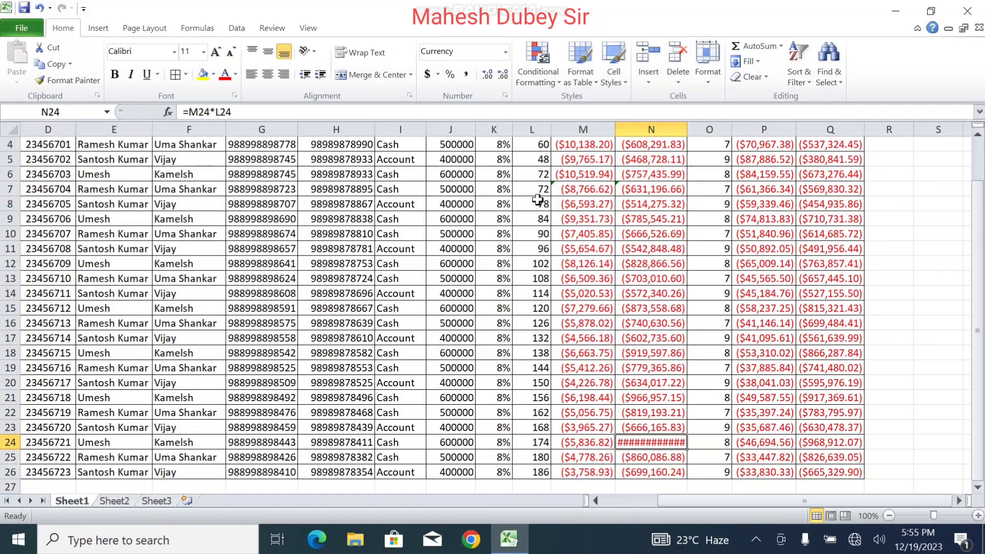
{"action": "mouse_move", "coordinate": [684, 134]}
{"action": "left_mouse_down"}
{"action": "mouse_move", "coordinate": [716, 135]}
{"action": "mouse_move", "coordinate": [691, 135]}
{"action": "left_mouse_up"}
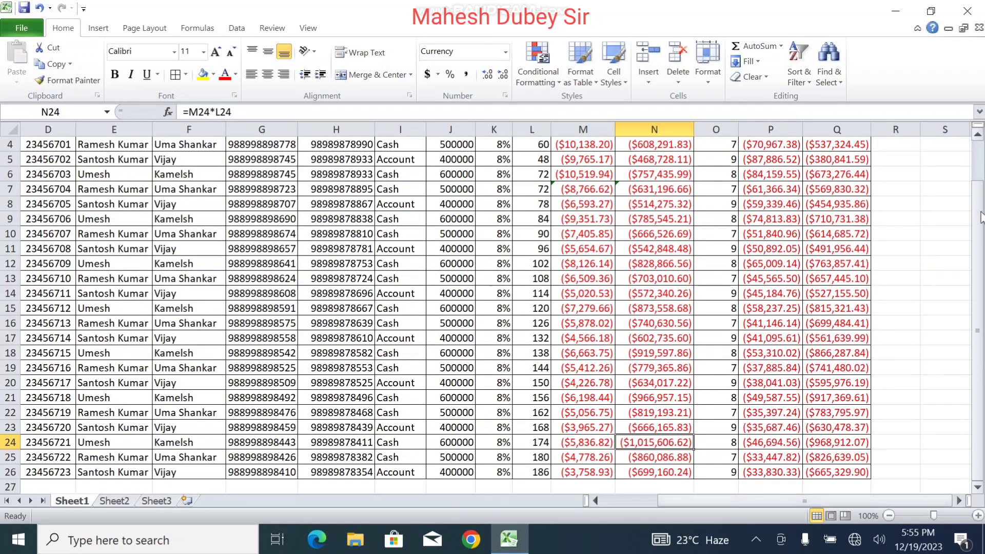
{"action": "scroll", "coordinate": [980, 216], "scroll_direction": "up", "scroll_amount": 1}
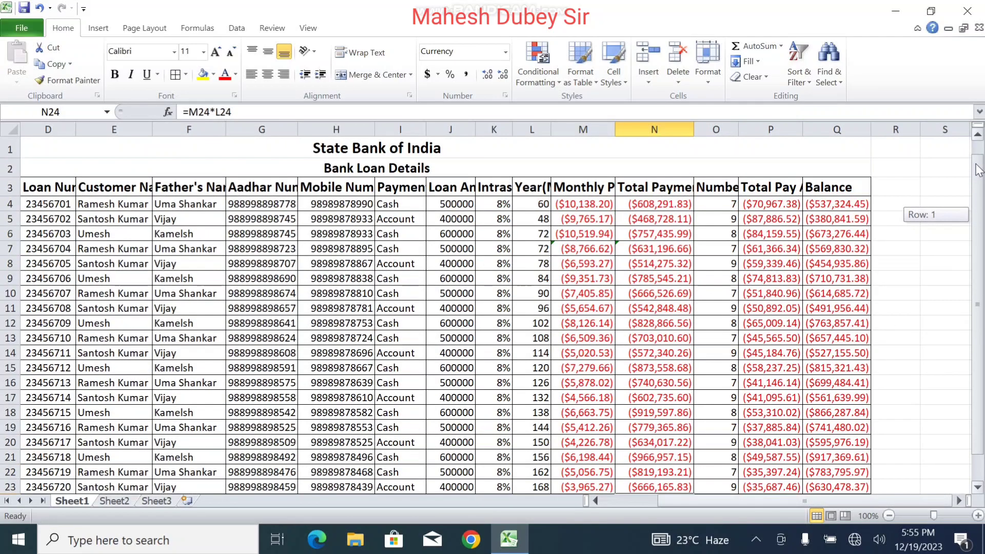
Step: Wrap the A3:Q3 headers, centre them horizontally and vertically, and reselect row 3
{"action": "left_click", "coordinate": [828, 189]}
{"action": "left_click_drag", "start_coordinate": [833, 188], "coordinate": [31, 188]}
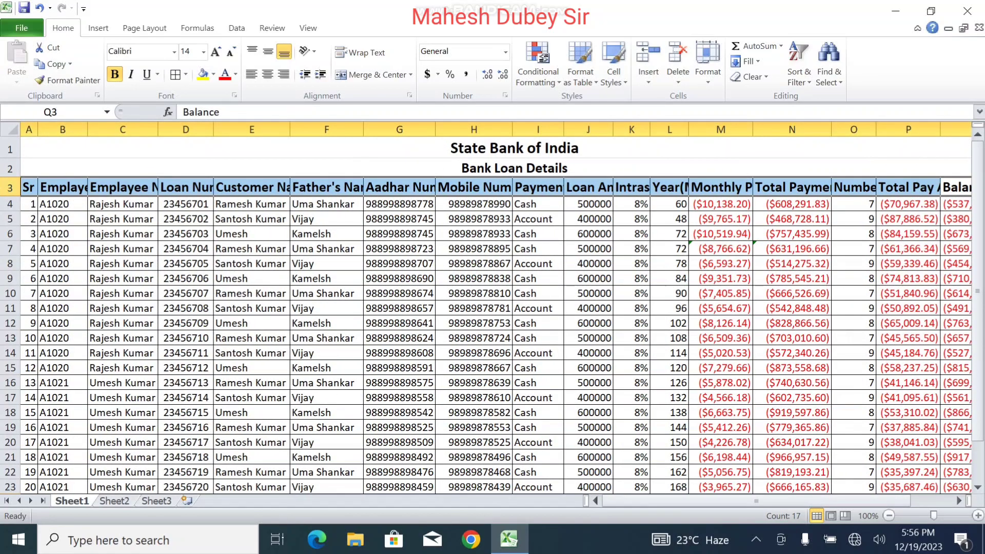
{"action": "left_click", "coordinate": [363, 52]}
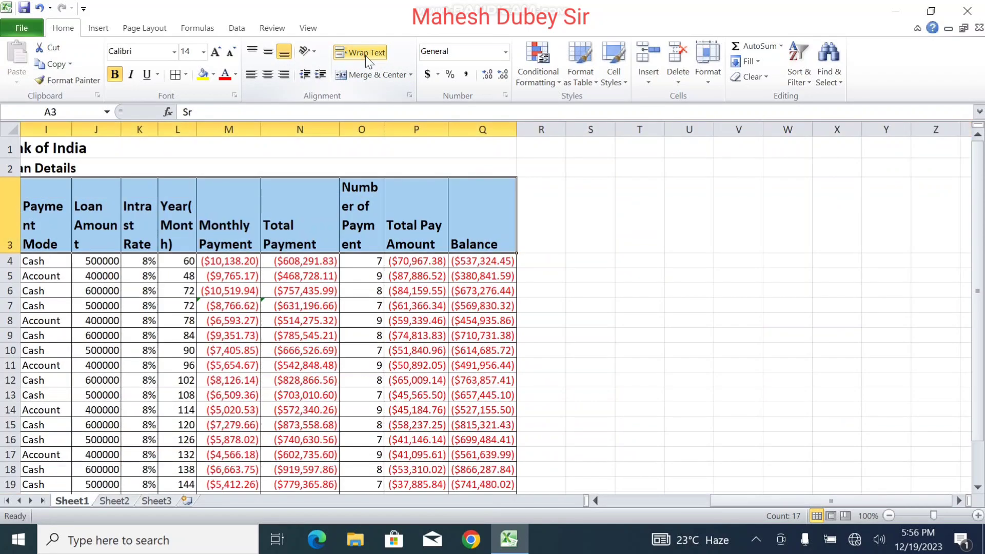
{"action": "left_click", "coordinate": [267, 74]}
{"action": "left_click", "coordinate": [268, 51]}
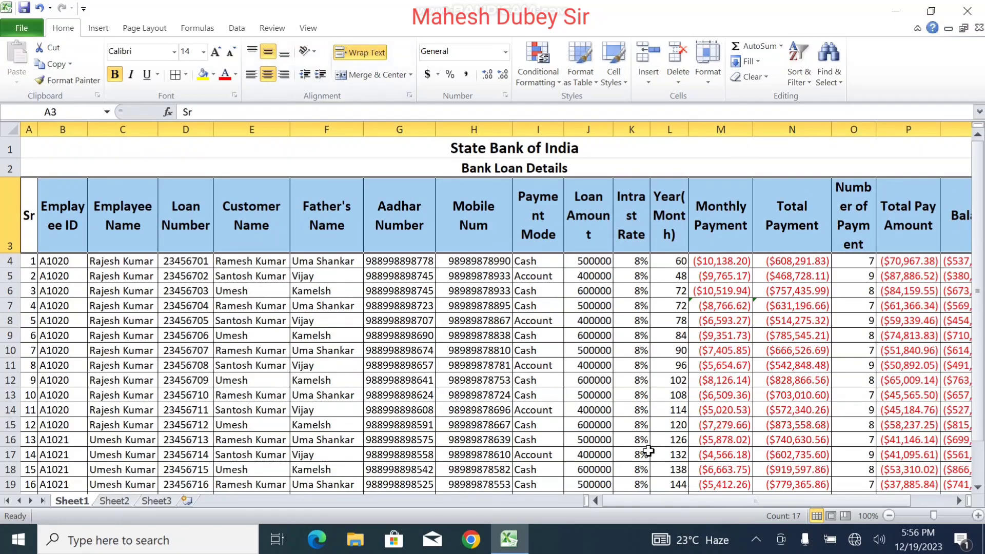
{"action": "left_click_drag", "start_coordinate": [666, 498], "coordinate": [590, 435]}
{"action": "left_click", "coordinate": [274, 272]}
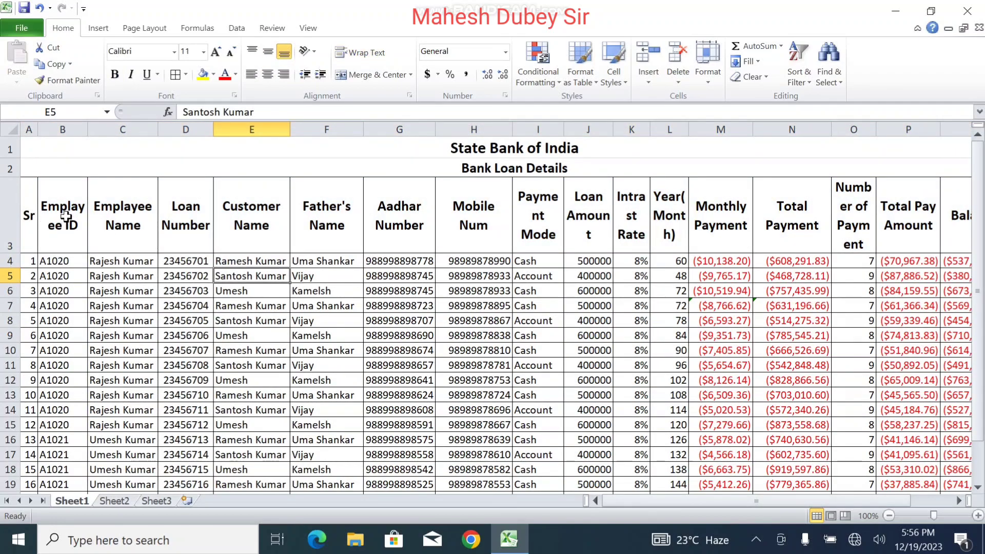
{"action": "left_click", "coordinate": [67, 217]}
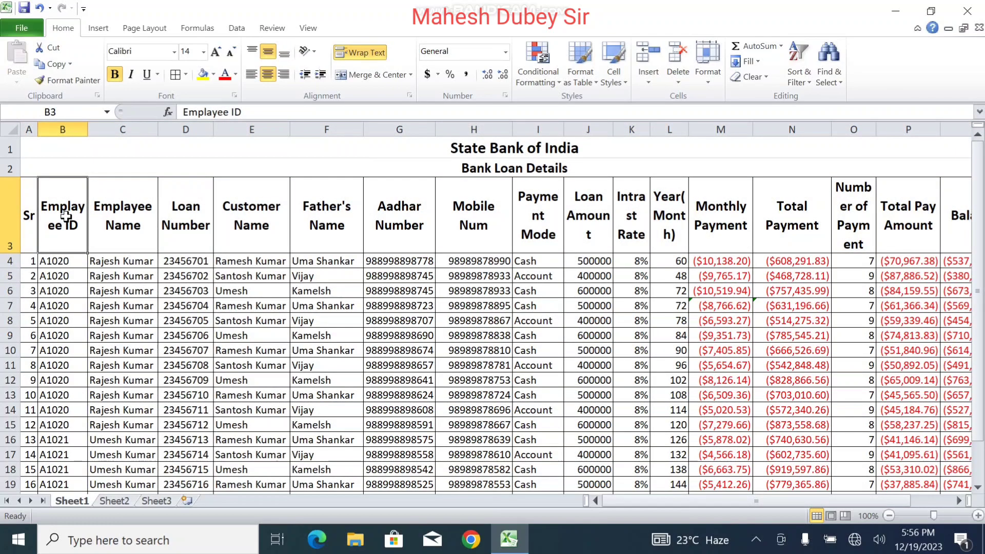
{"action": "left_click_drag", "start_coordinate": [26, 212], "coordinate": [837, 210]}
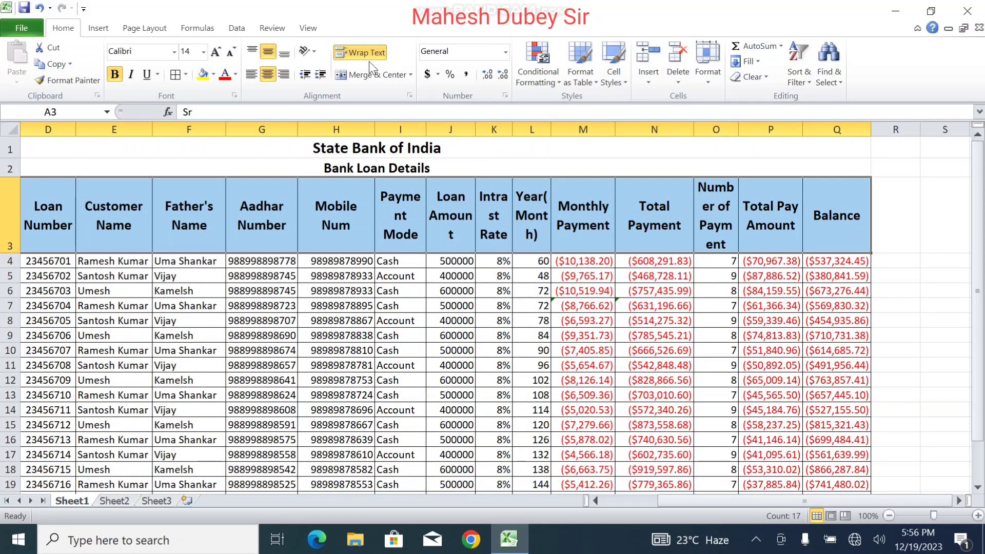
Step: Turn on Data Filter for the table's header row
{"action": "left_click", "coordinate": [236, 28]}
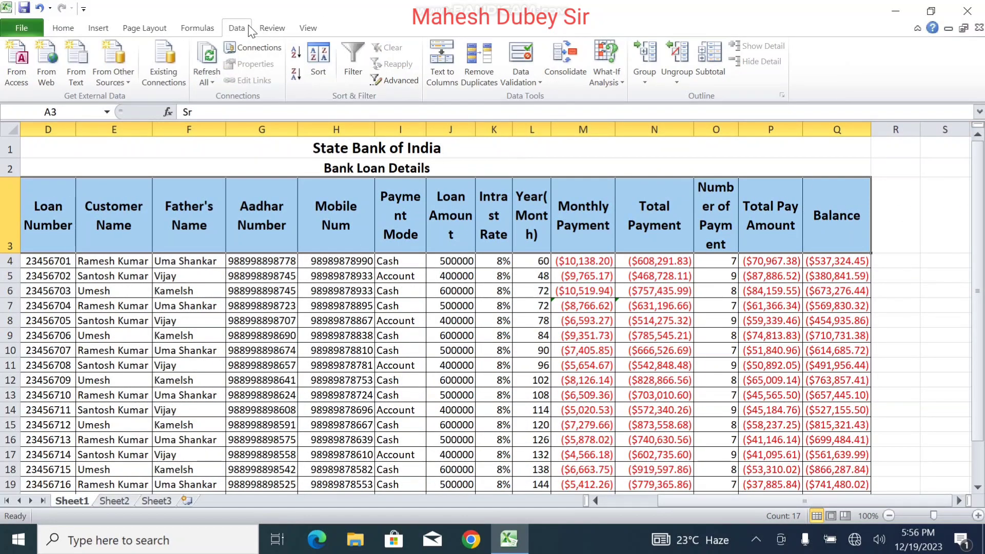
{"action": "left_click", "coordinate": [354, 69]}
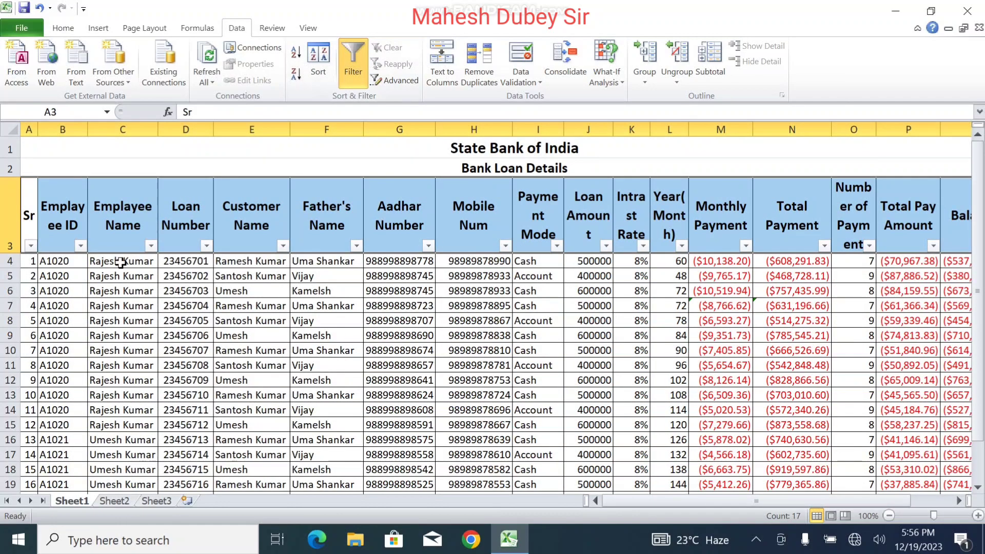
{"action": "left_click", "coordinate": [120, 262]}
Step: Filter Employee ID to show only A1021, then only A1020
{"action": "left_click", "coordinate": [80, 246]}
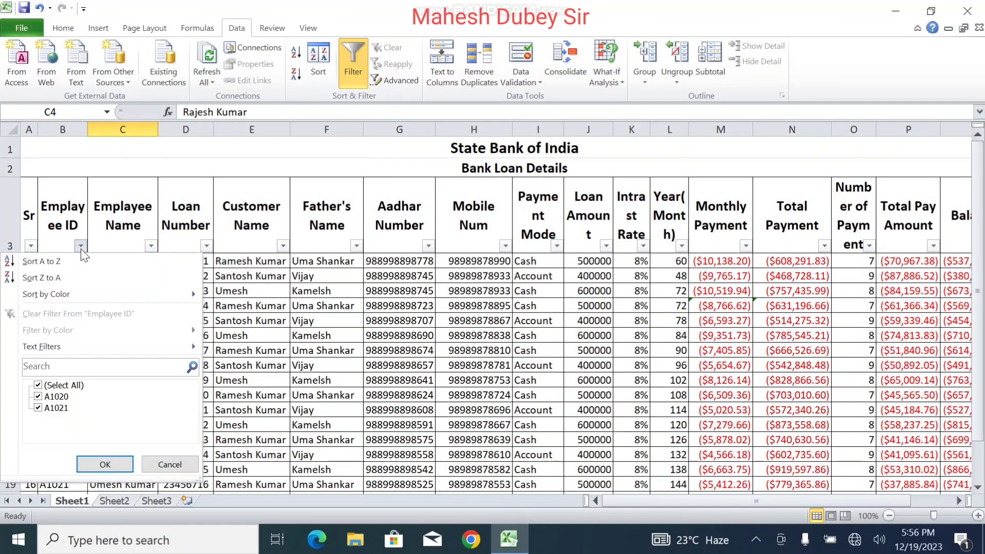
{"action": "left_click", "coordinate": [57, 388]}
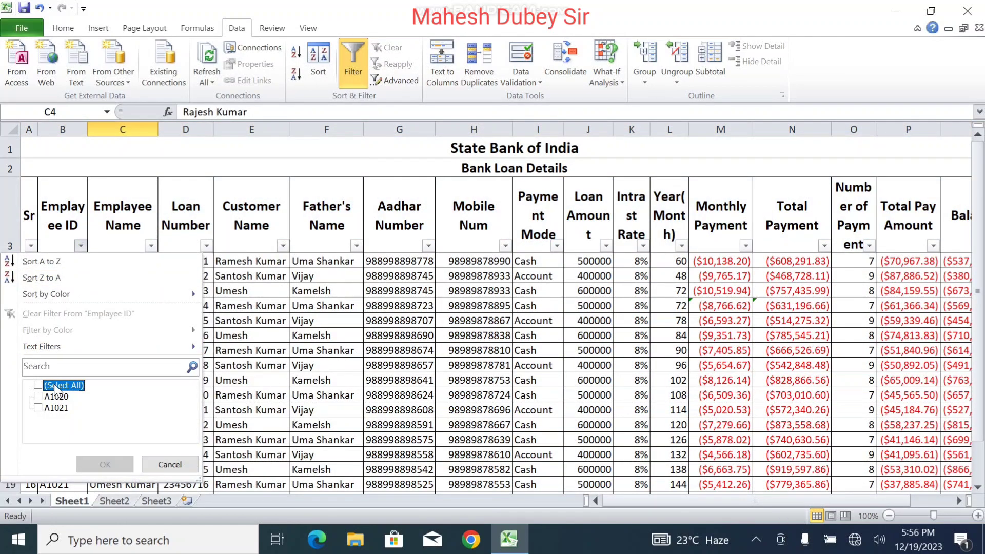
{"action": "left_click", "coordinate": [38, 408]}
{"action": "left_click", "coordinate": [105, 464]}
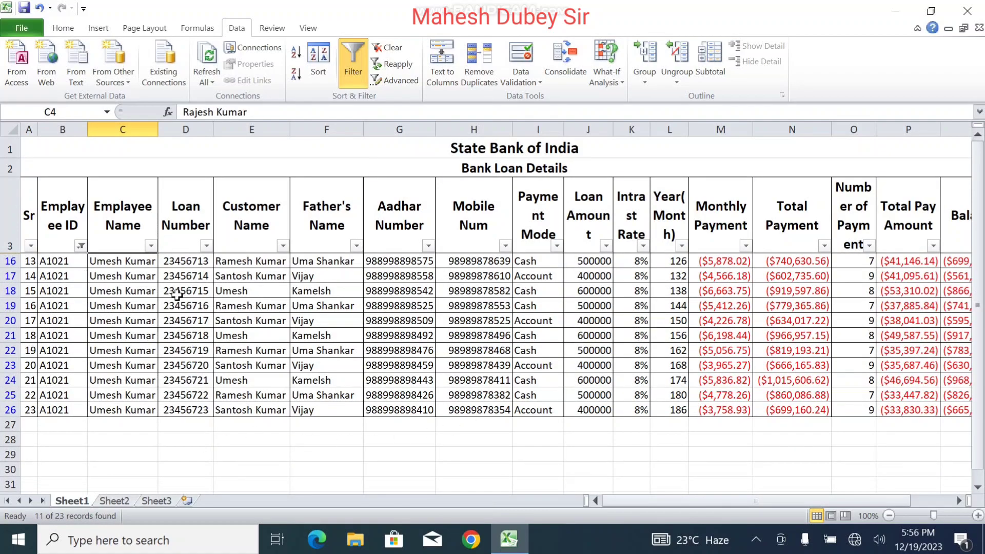
{"action": "left_click", "coordinate": [81, 246]}
{"action": "left_click", "coordinate": [38, 396]}
{"action": "left_click", "coordinate": [38, 408]}
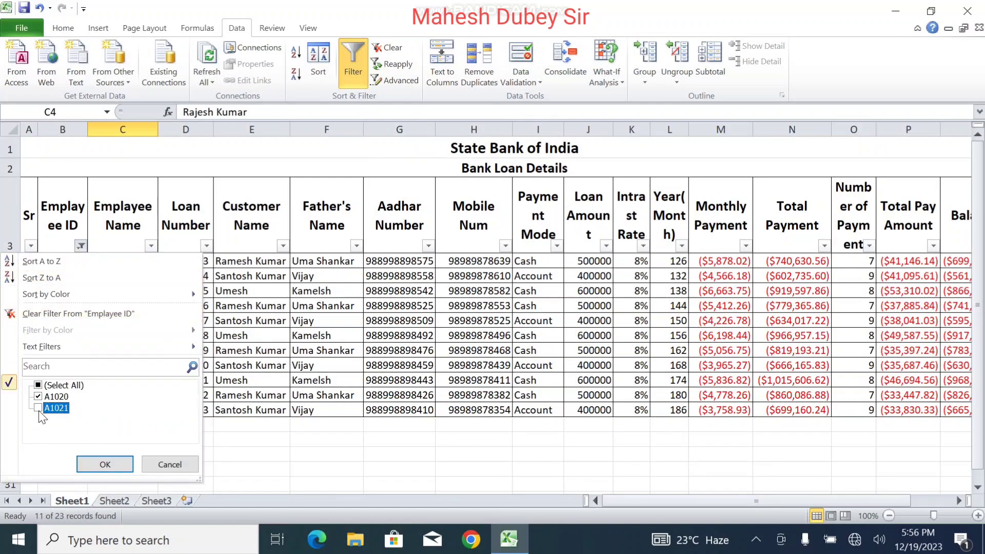
{"action": "left_click", "coordinate": [105, 464]}
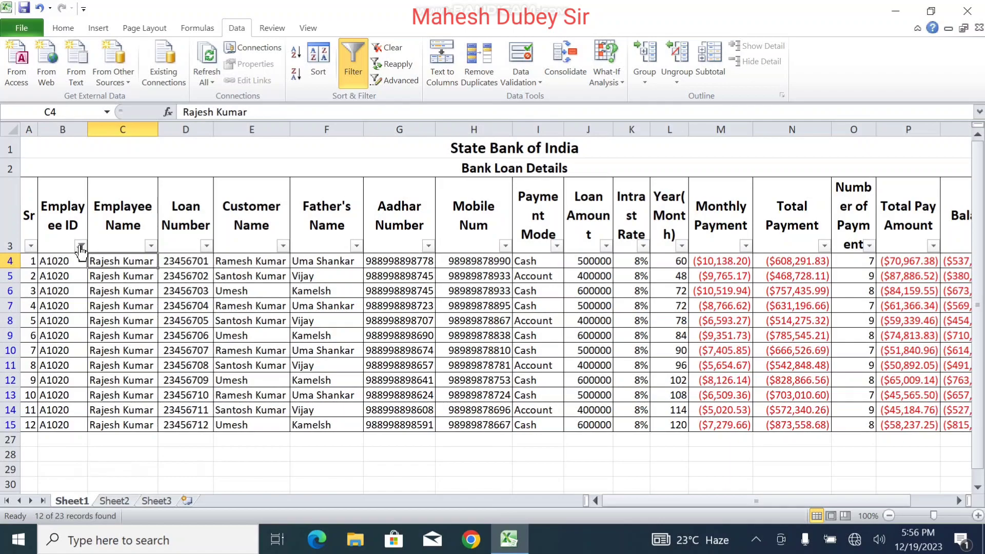
Step: Reset the Employee ID filter to Select All so every record shows
{"action": "left_click", "coordinate": [81, 246]}
{"action": "left_click", "coordinate": [39, 385]}
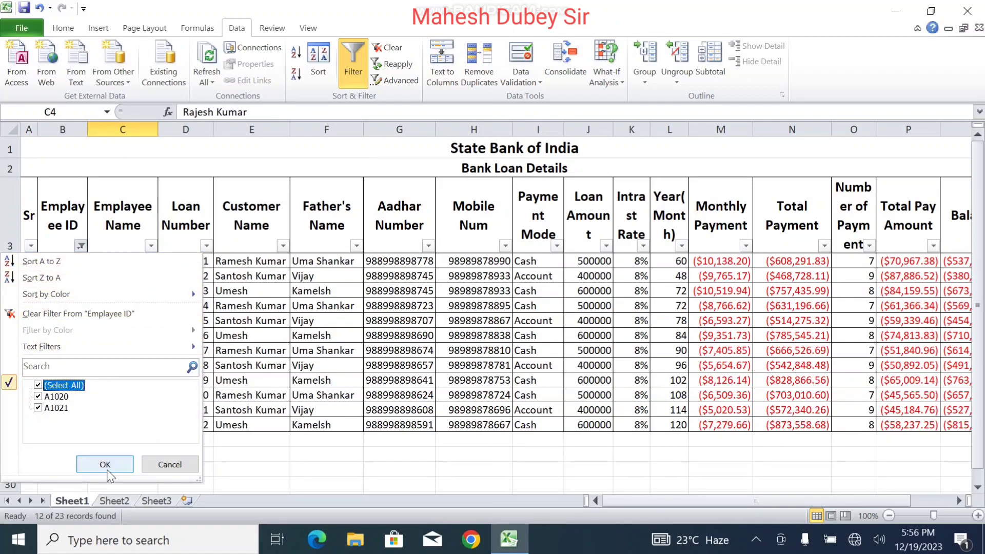
{"action": "left_click", "coordinate": [105, 464]}
{"action": "left_click", "coordinate": [405, 383]}
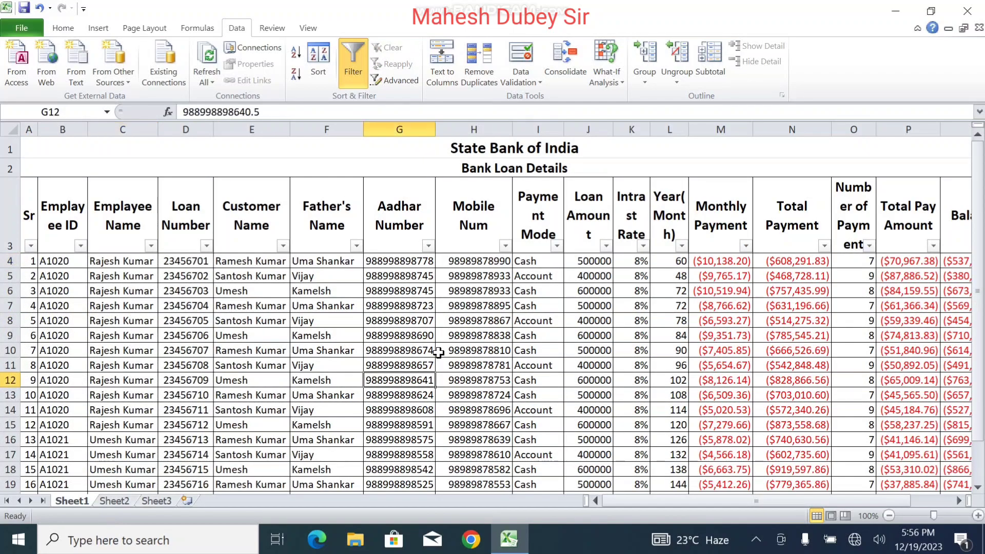
Step: Fill the merged State Bank of India title cell A1 with Yellow
{"action": "left_click", "coordinate": [435, 152]}
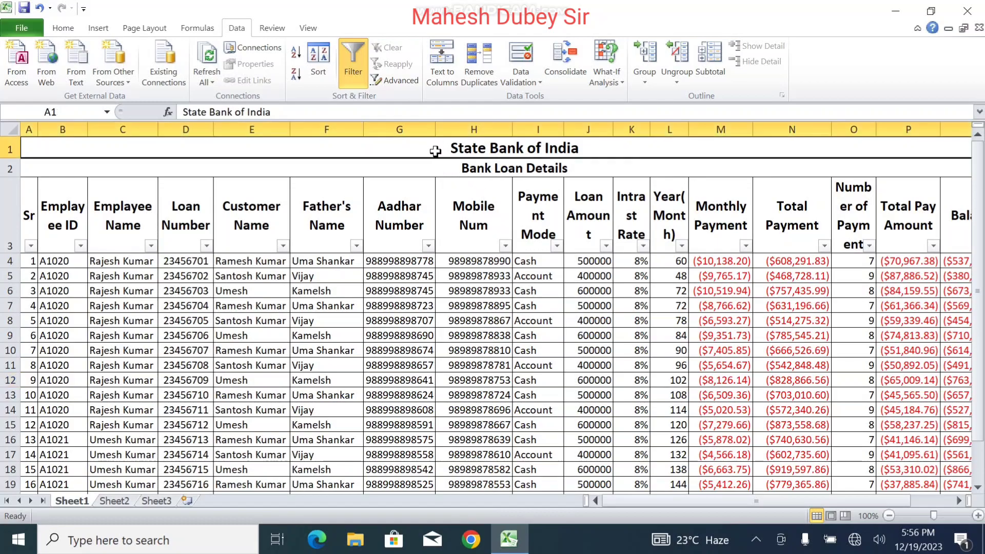
{"action": "left_click", "coordinate": [64, 30]}
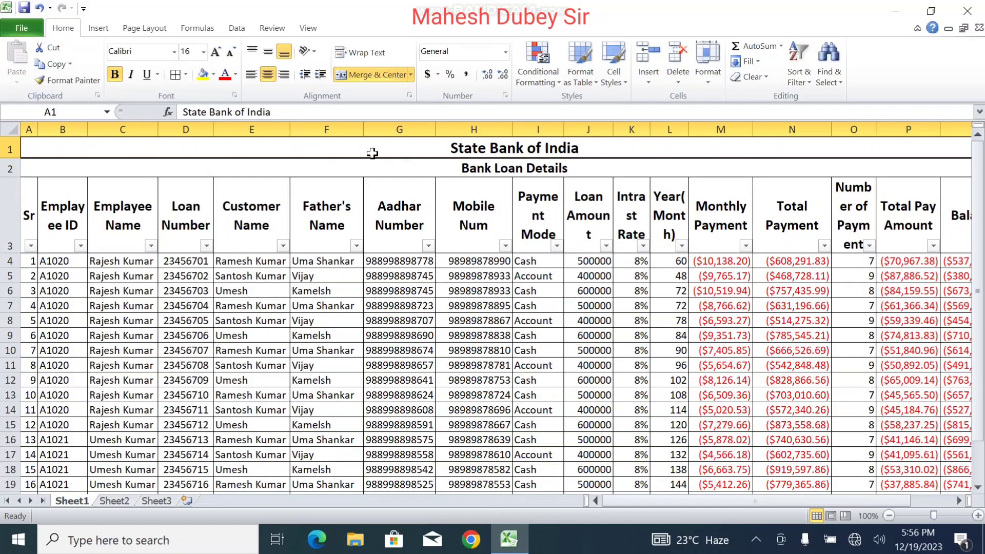
{"action": "left_click_drag", "start_coordinate": [669, 506], "coordinate": [778, 494]}
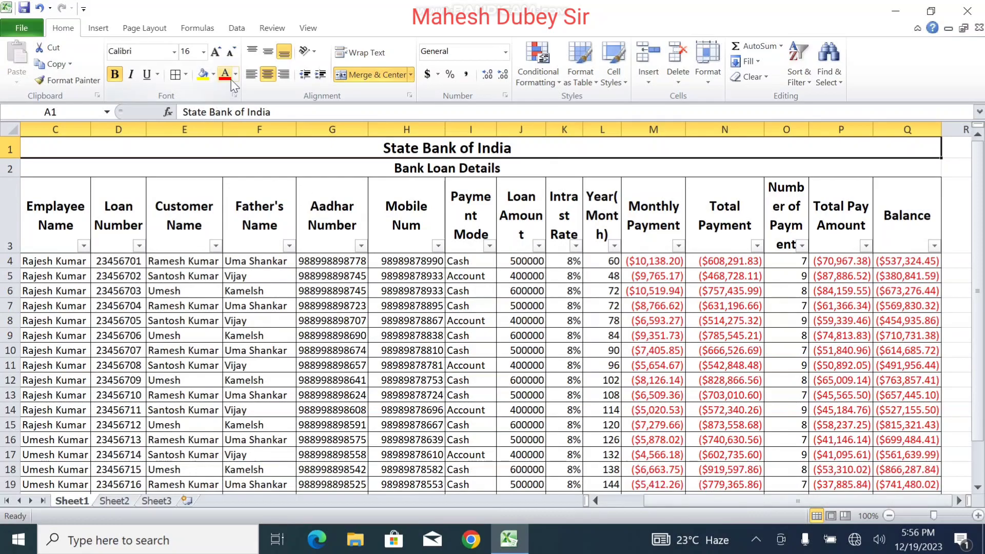
{"action": "left_click", "coordinate": [212, 74]}
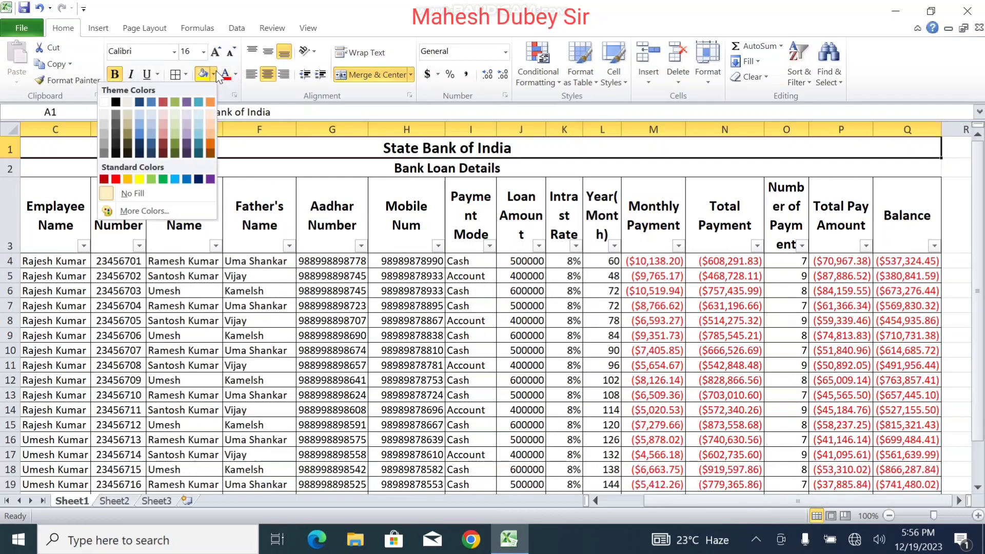
{"action": "left_click", "coordinate": [139, 179]}
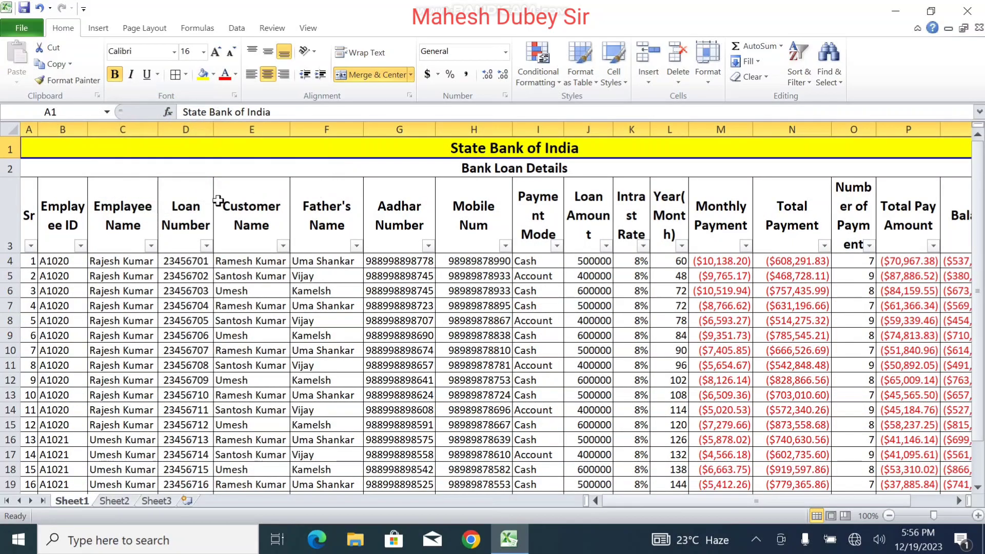
{"action": "left_click_drag", "start_coordinate": [34, 211], "coordinate": [841, 215]}
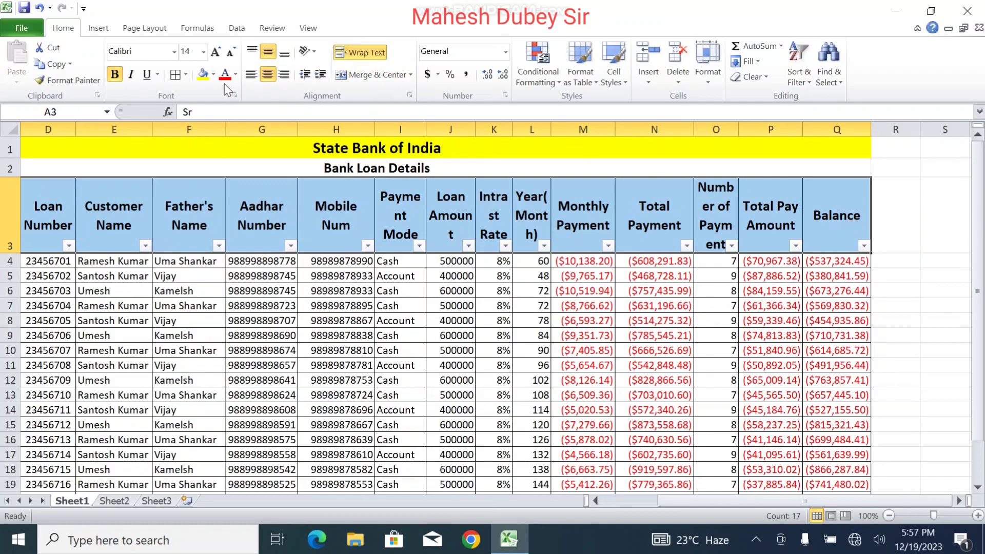